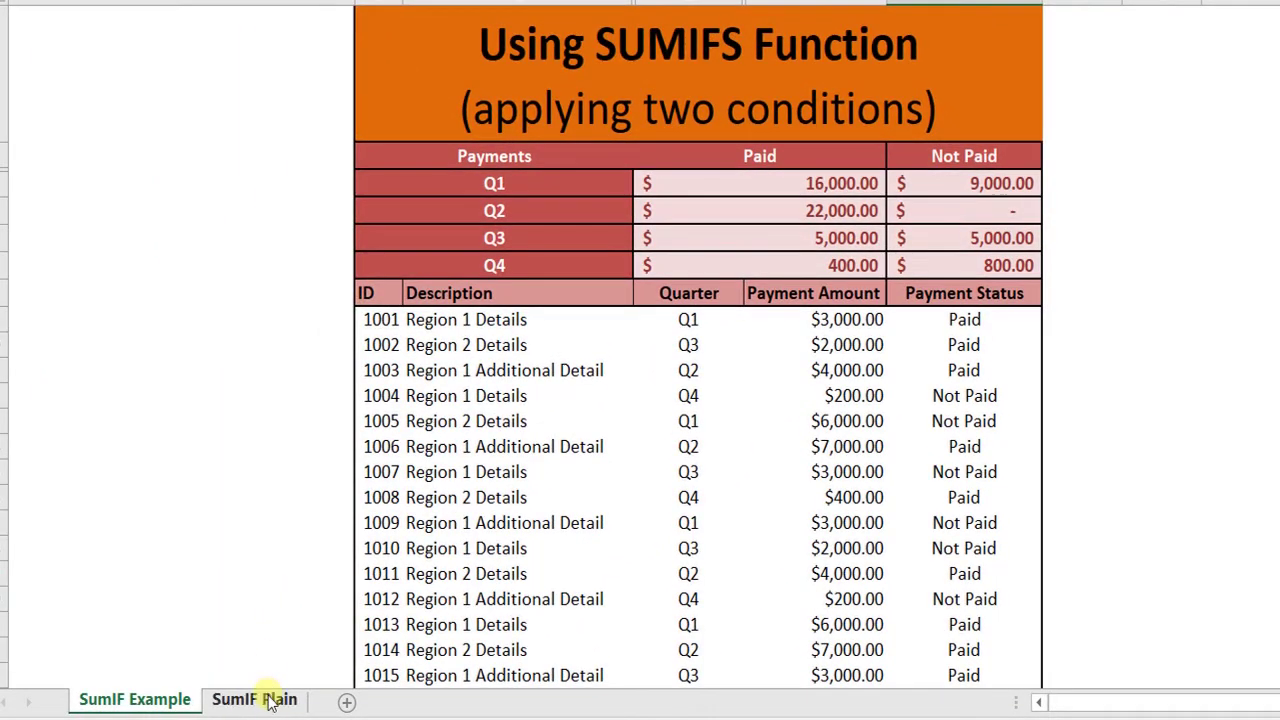
Switch to the SumIF Plain sheet and select the Q1 Paid cell, E4.
click(270, 703)
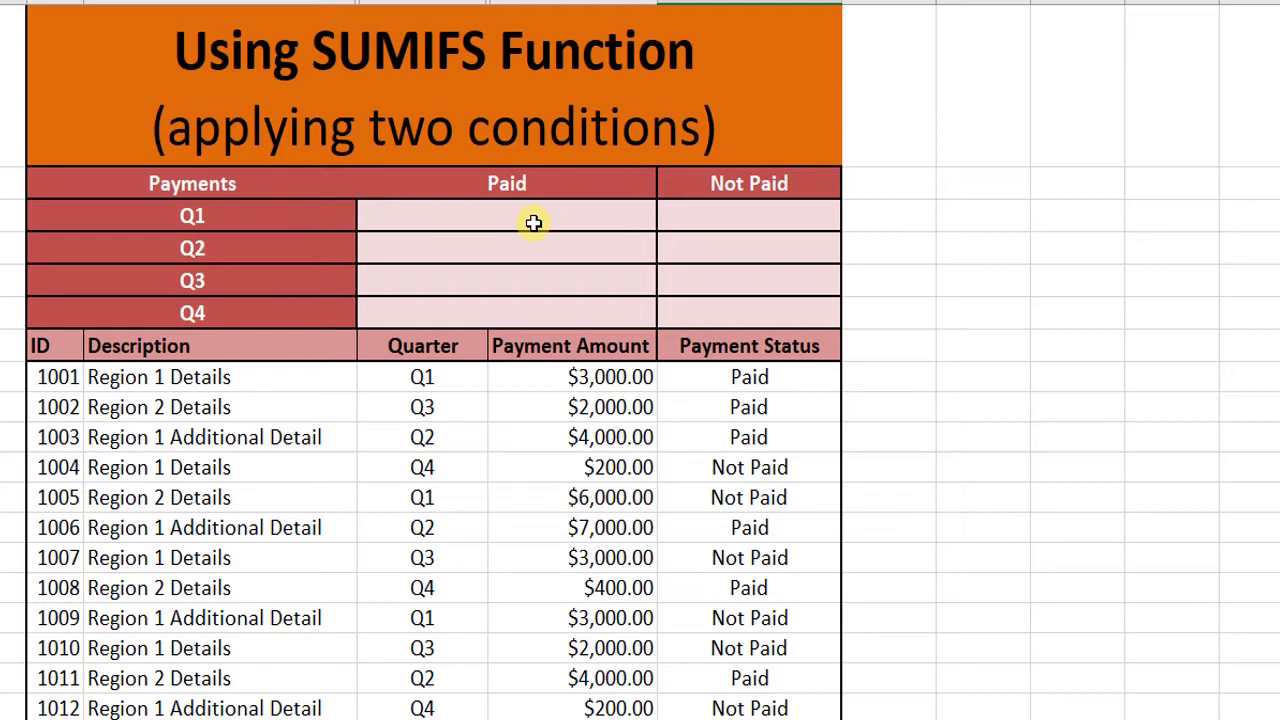
click(533, 222)
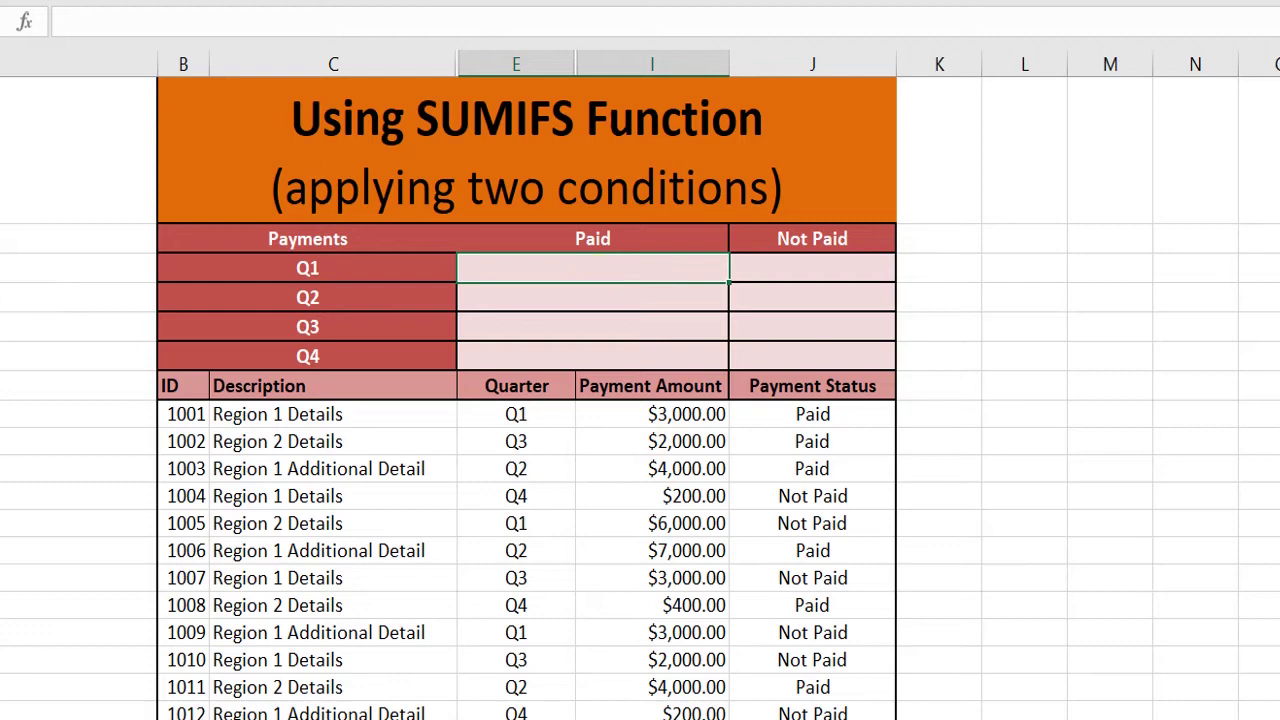
Back out of SUMIF, insert SUMIFS in E4 instead, and move its Function Arguments dialog aside.
click(26, 24)
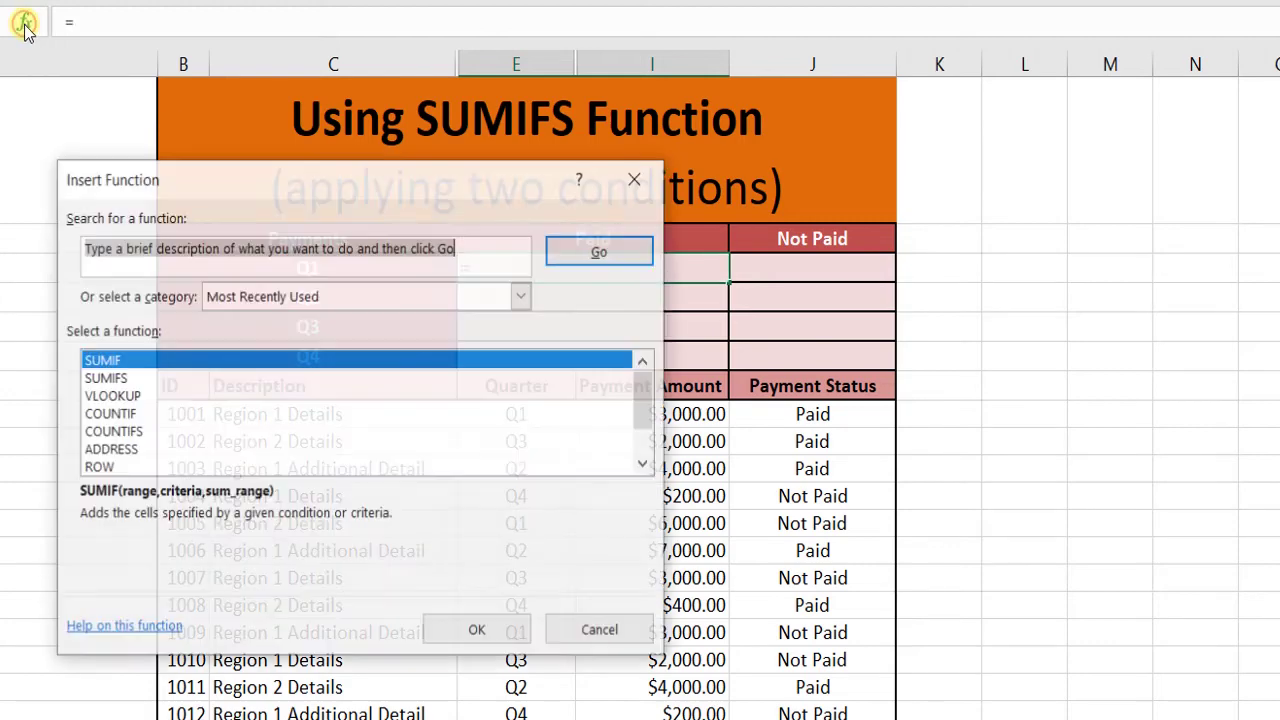
double_click(118, 362)
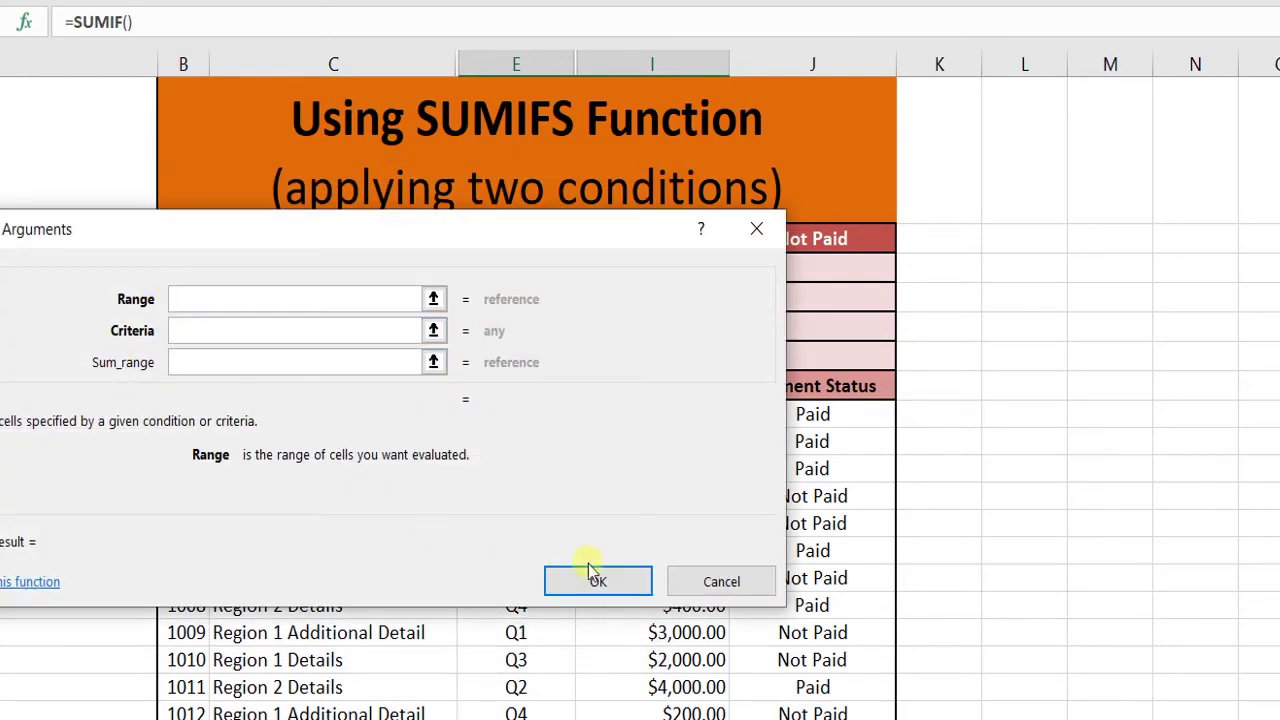
click(715, 583)
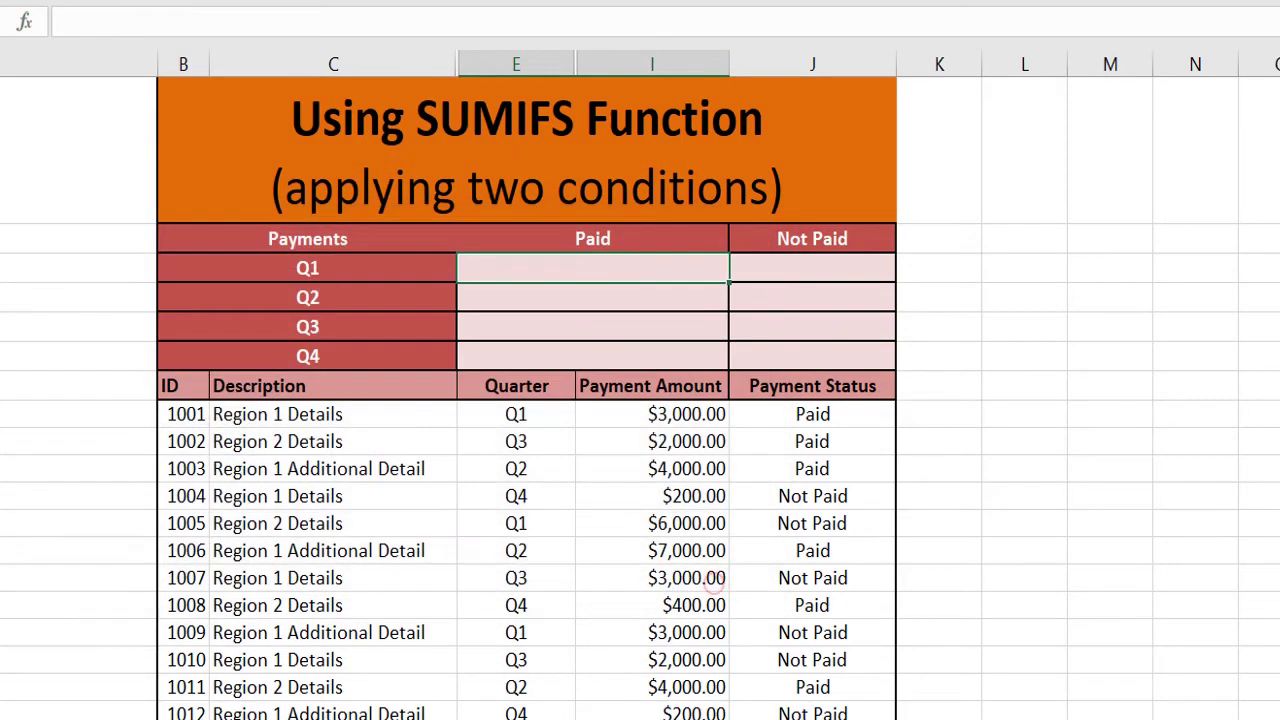
click(21, 33)
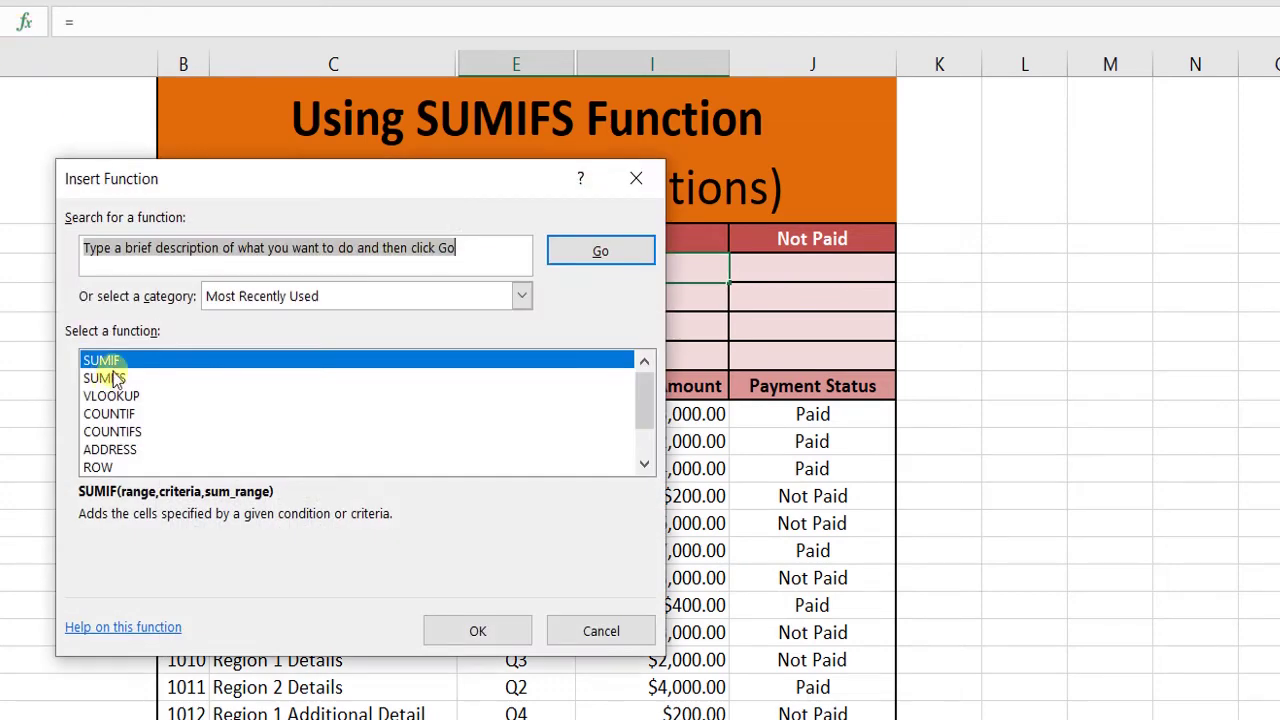
click(115, 378)
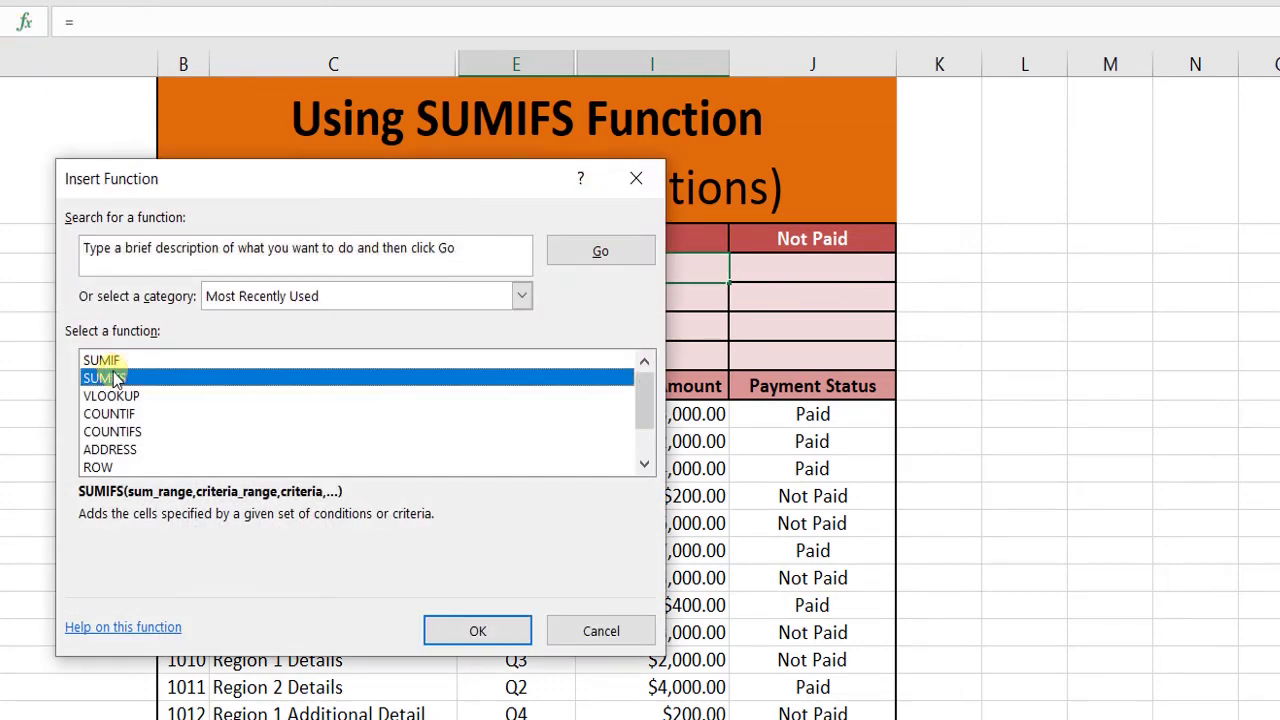
double_click(113, 376)
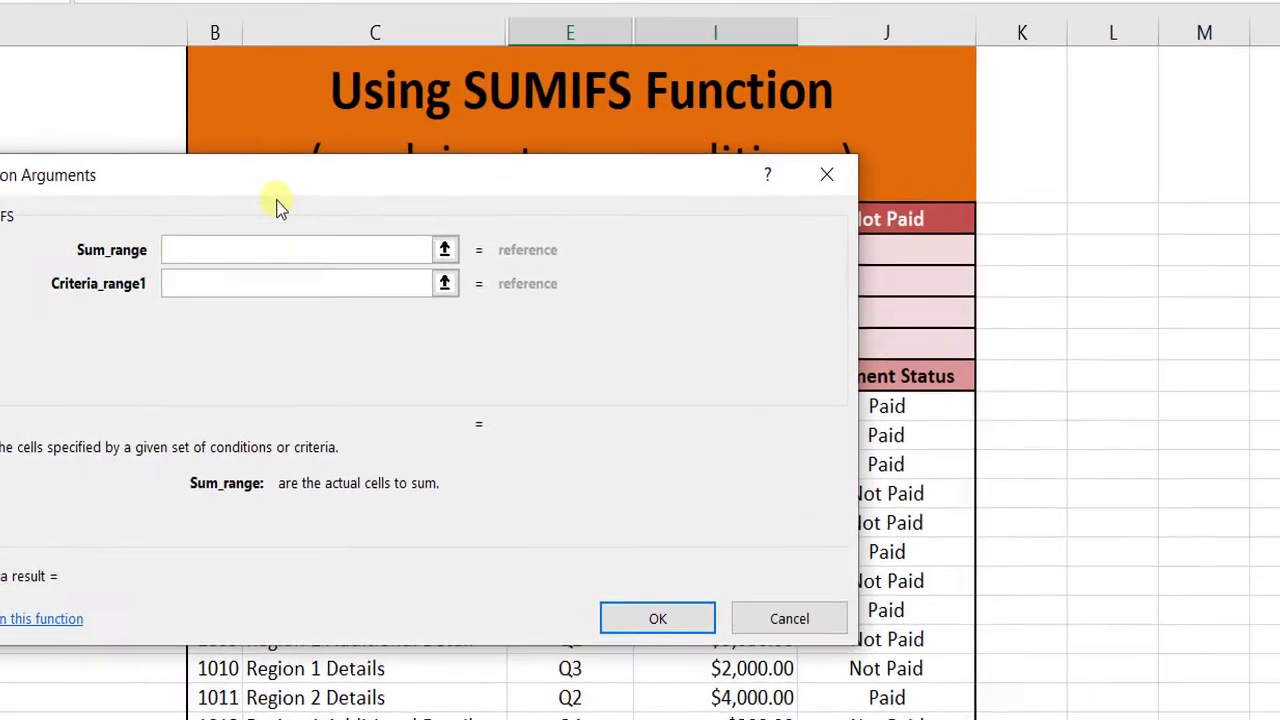
mouse_move(445, 92)
mouse_down()
mouse_move(980, 292)
mouse_move(875, 312)
mouse_move(887, 223)
mouse_up()
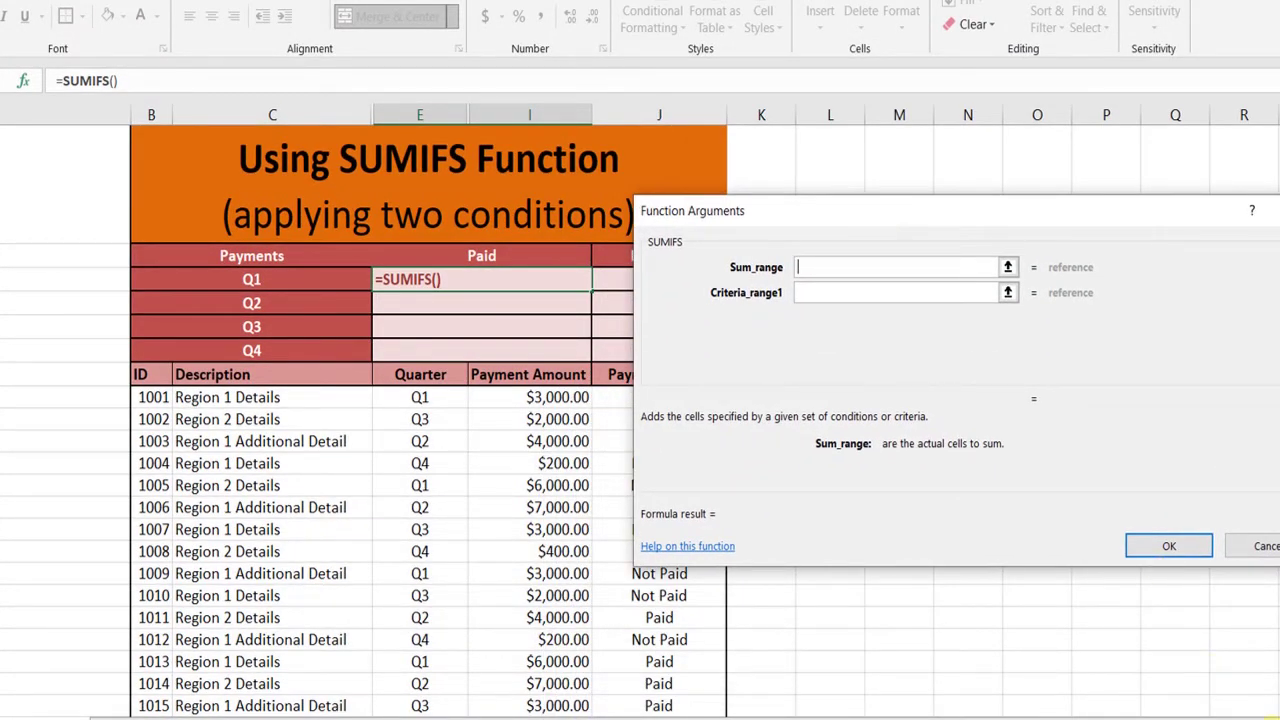
scroll(364, 410, right, 3)
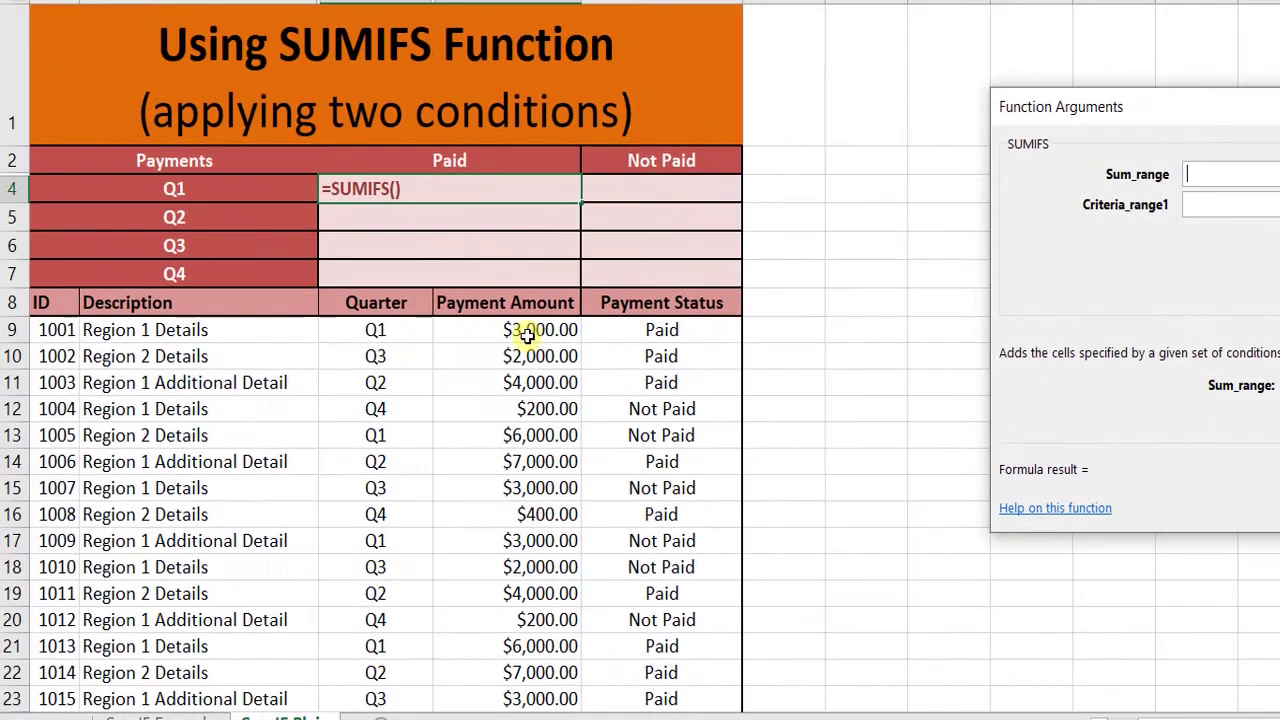
Select Payment Amount I9:I25 as the SUMIFS Sum_range.
click(498, 338)
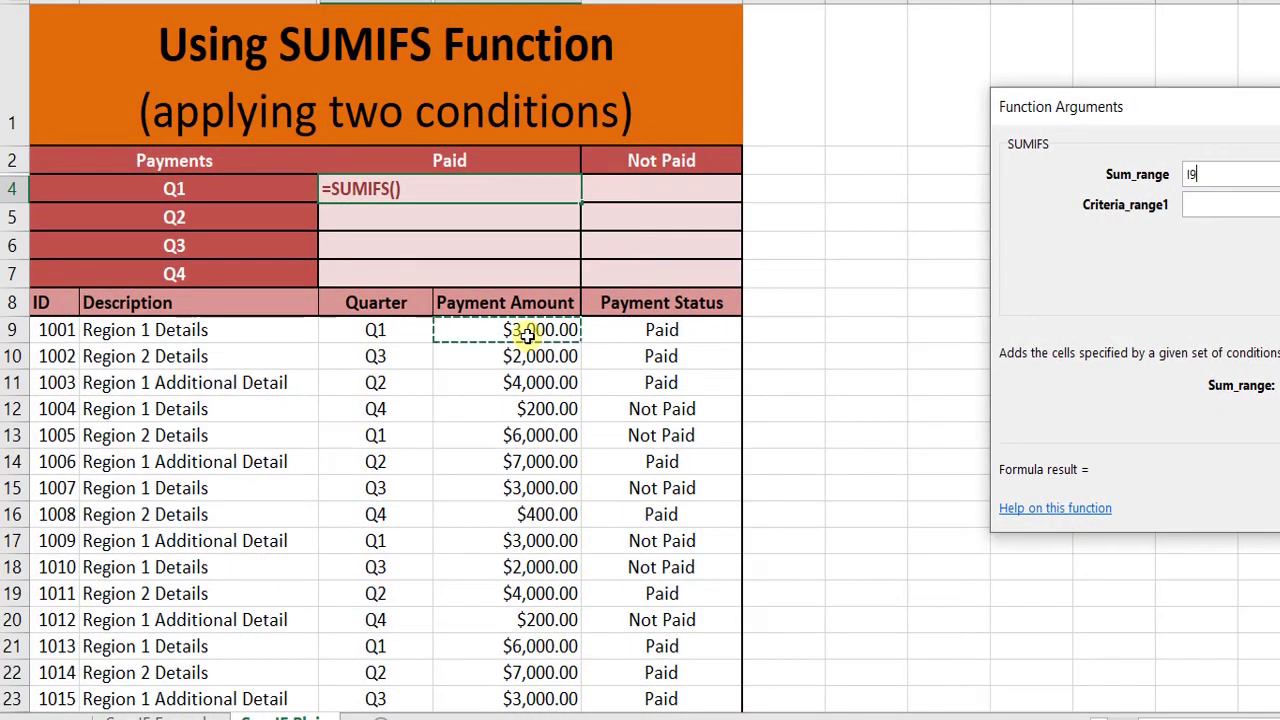
key(shift+Down)
key(shift+Down)
key(shift+Down)
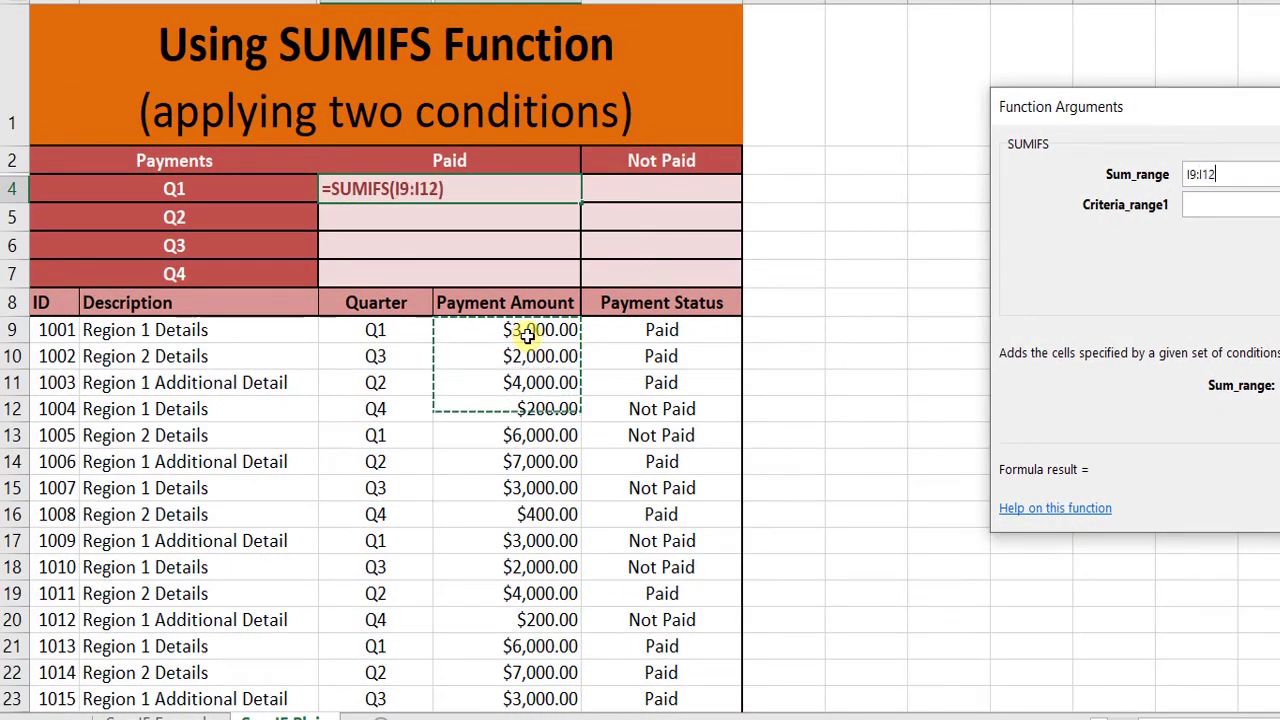
key(shift+Down)
key(shift+Down)
key(shift+Down)
key(shift+Down)
key(shift+Down)
key(shift+Down)
key(shift+Down)
key(shift+Down)
key(shift+Down)
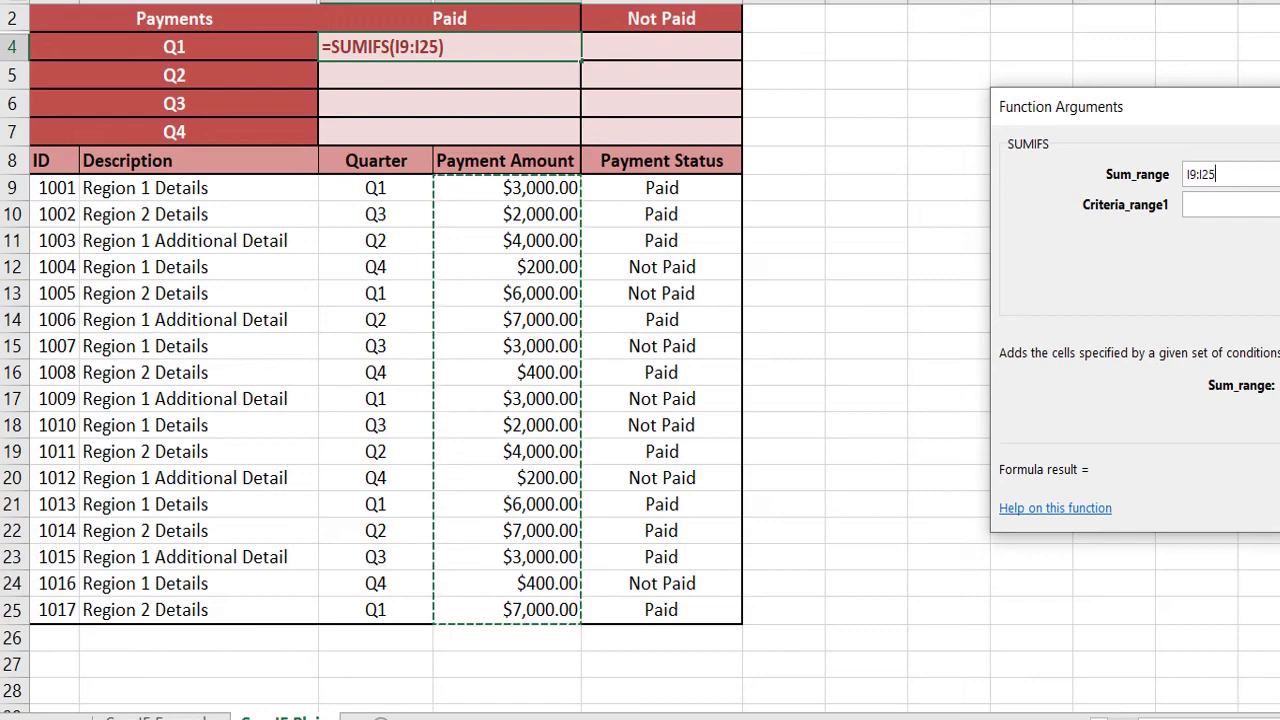
Select the Quarter column E9:E25 as Criteria_range1.
click(1188, 204)
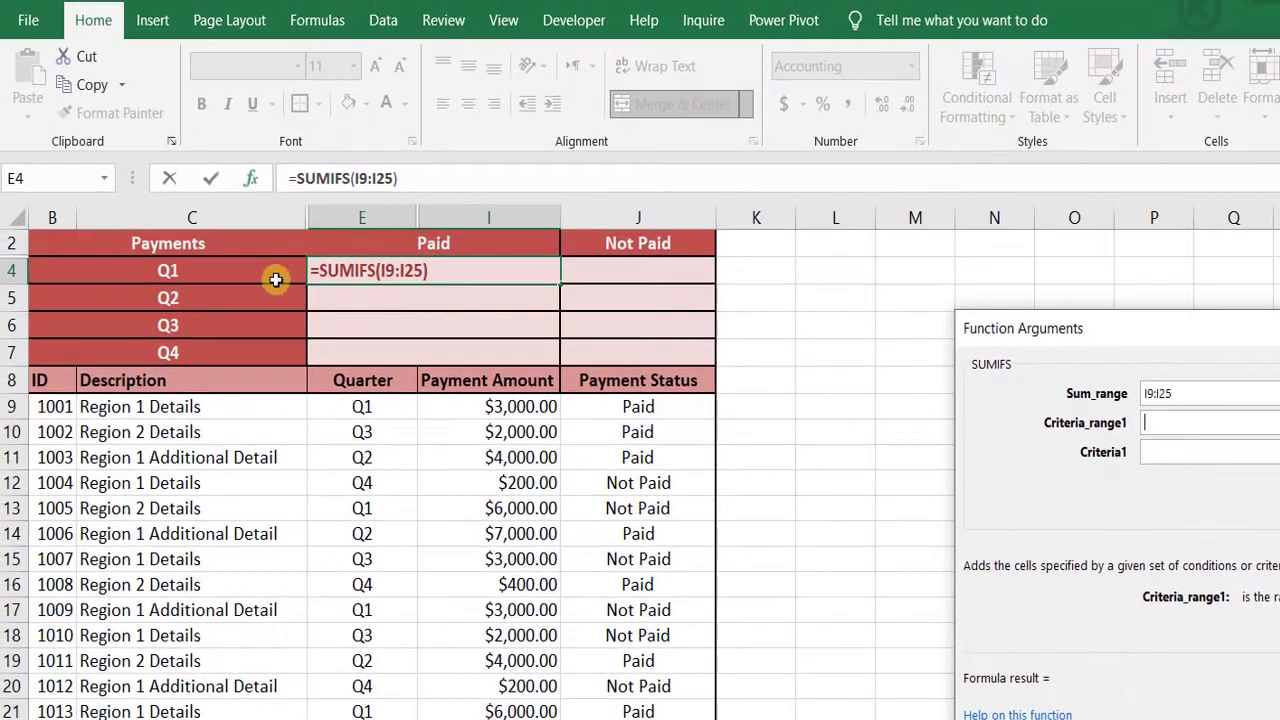
drag(330, 411, 332, 411)
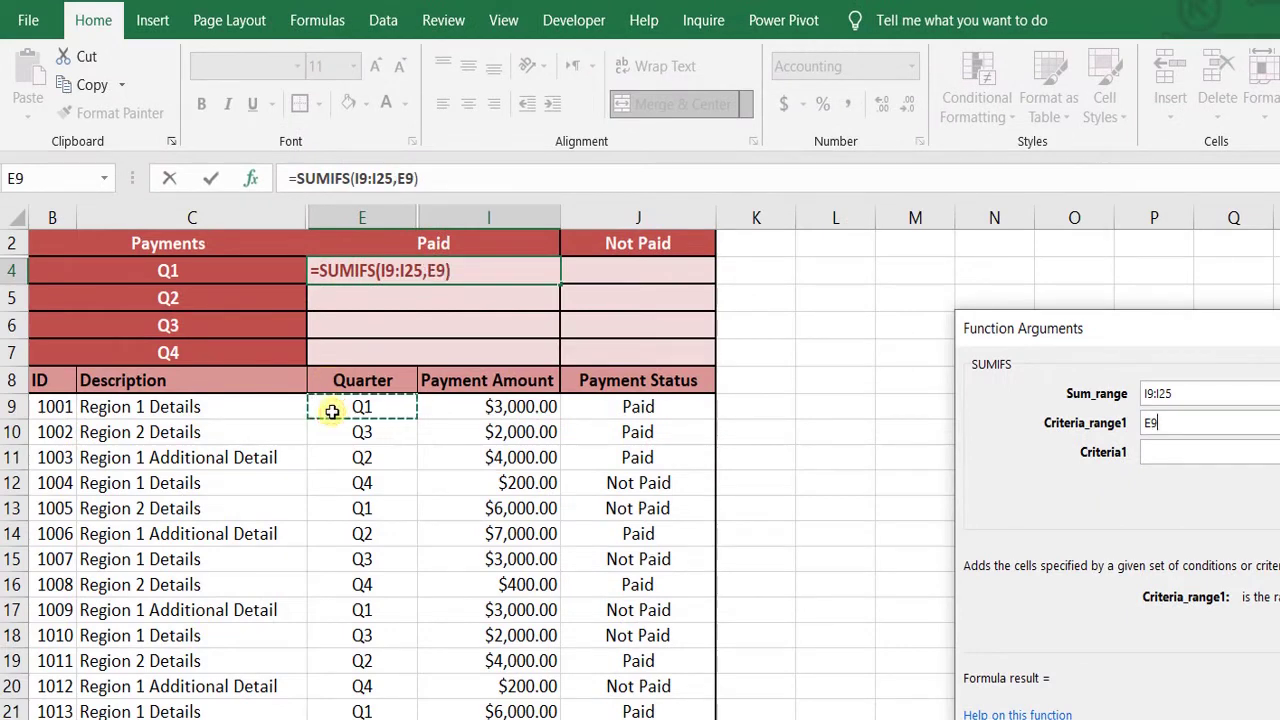
key(shift+Down)
key(shift+Down)
key(shift+Down)
key(shift+Down)
key(shift+Down)
key(shift+Down)
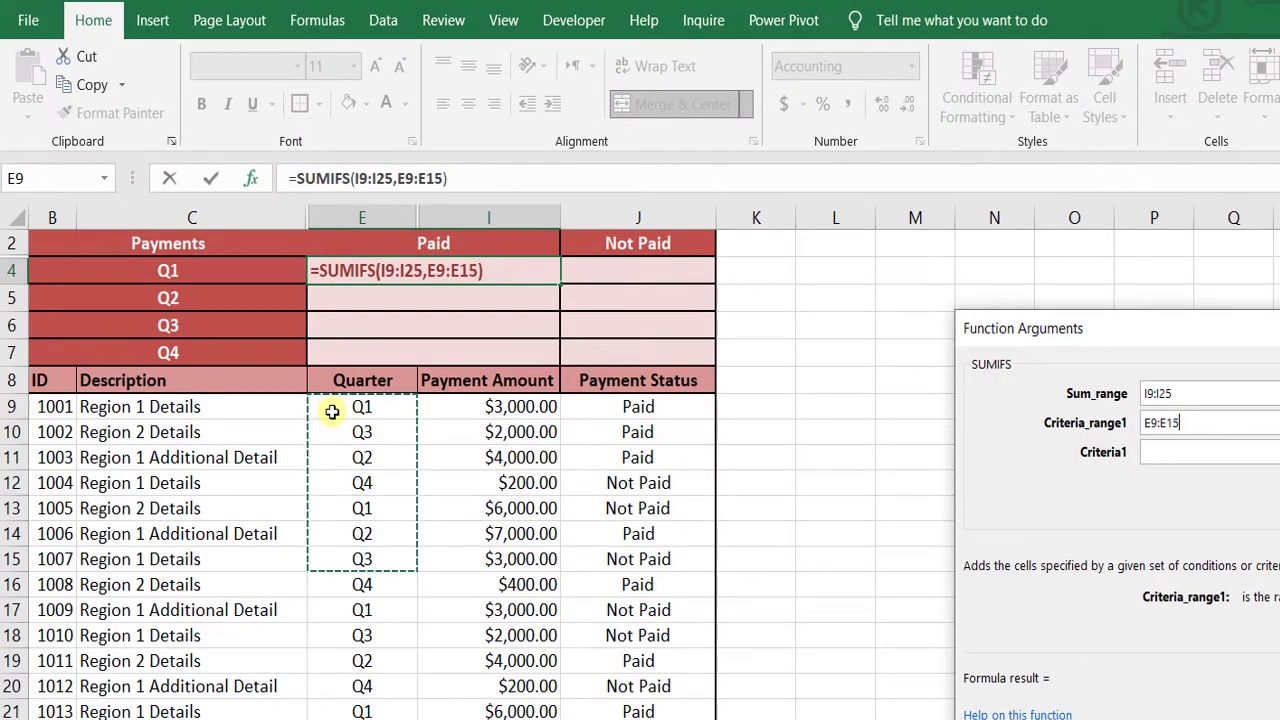
key(shift+Down)
key(shift+Down)
key(shift+Down)
key(shift+Down)
key(shift+Down)
key(shift+Down)
key(shift+Down)
key(shift+Down)
key(shift+Down)
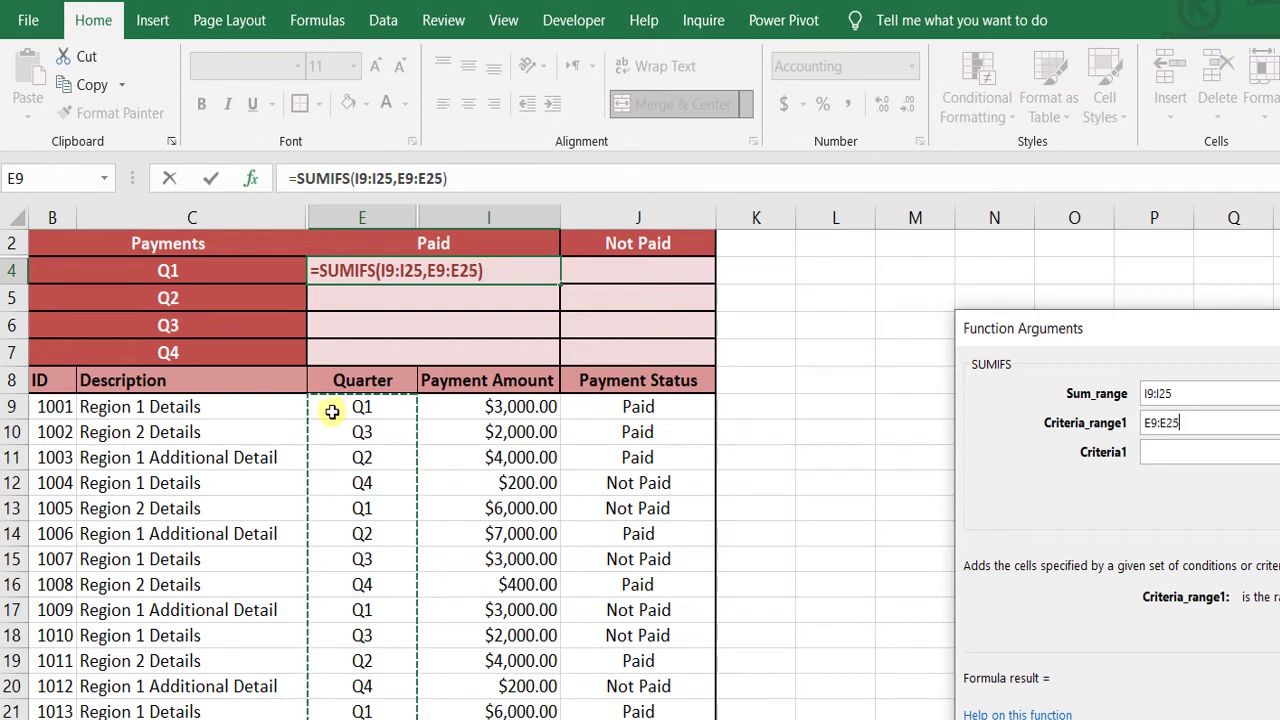
key(shift+Down)
key(shift+Up)
click(1202, 456)
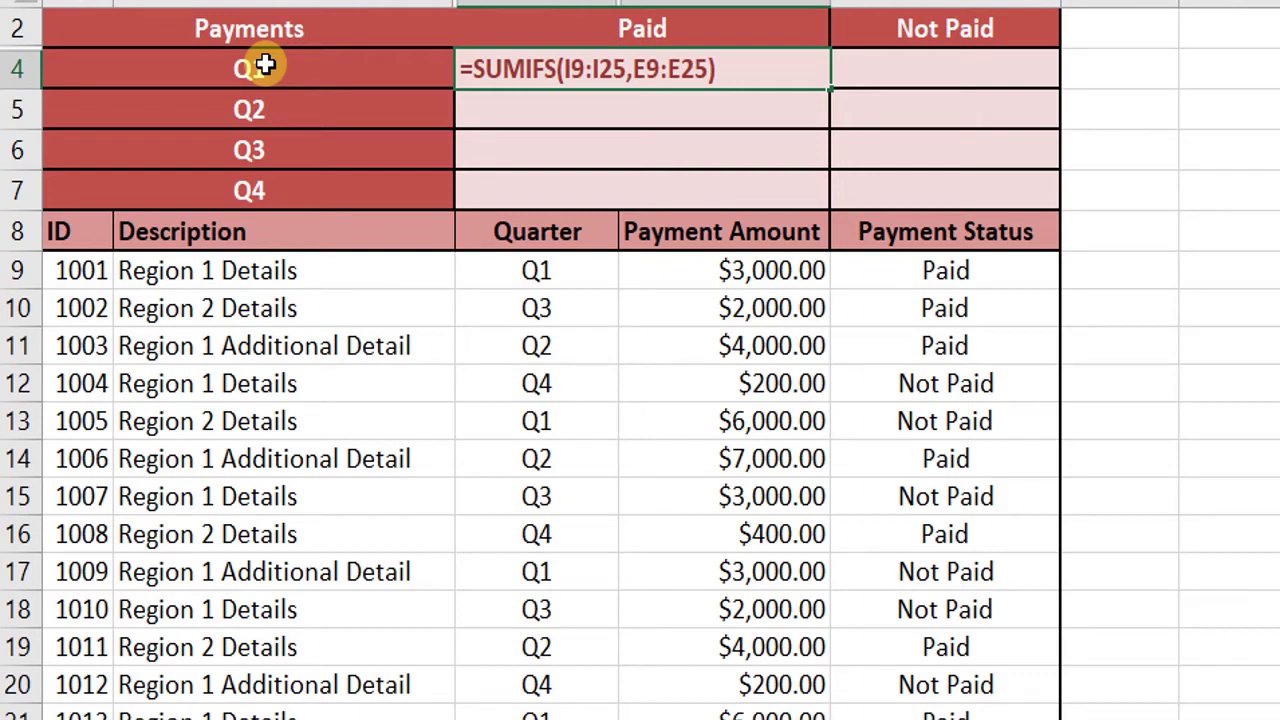
Set criteria B4, J9:J25 and E2 and confirm, so E4 shows $16,000.00.
text(,)
click(265, 65)
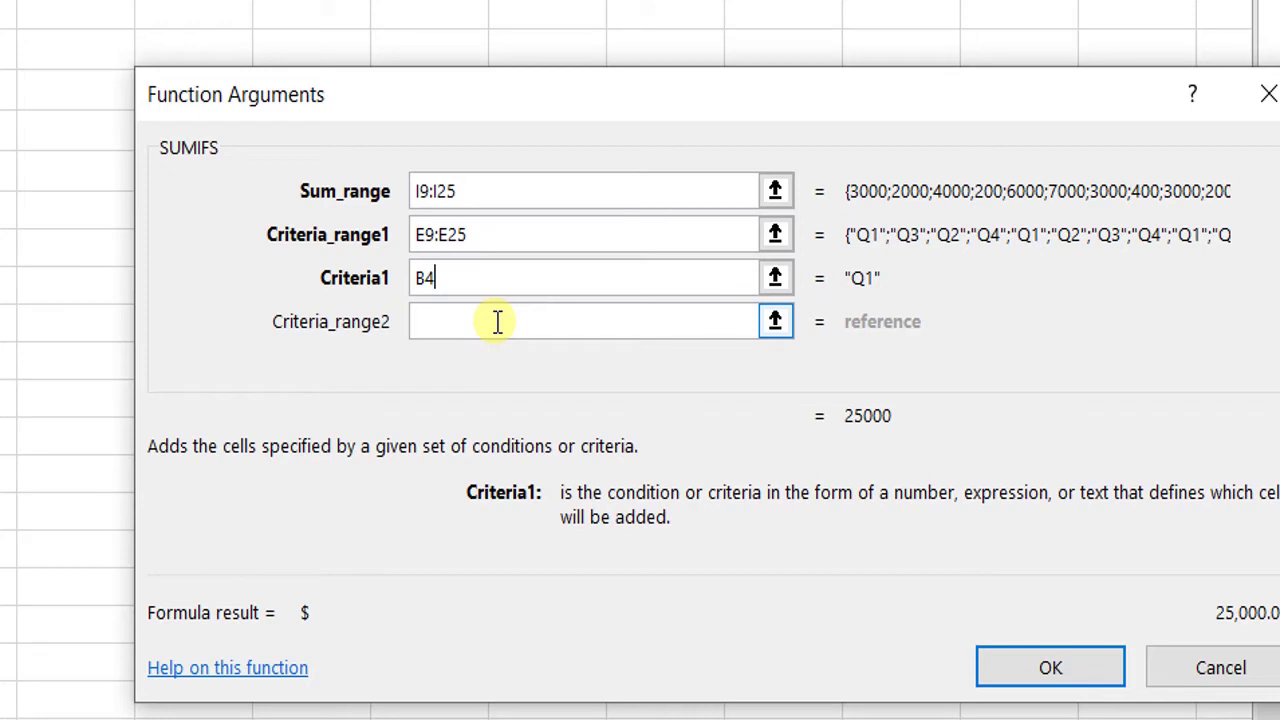
click(497, 321)
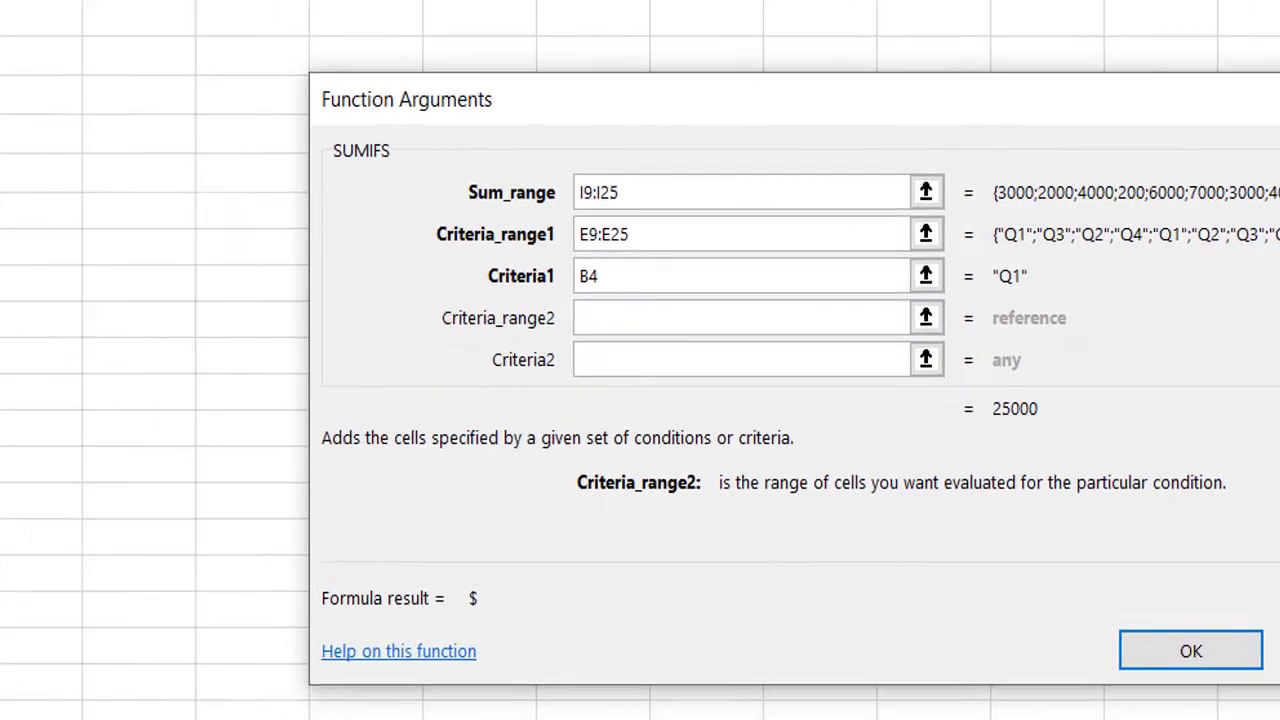
drag(807, 221, 807, 690)
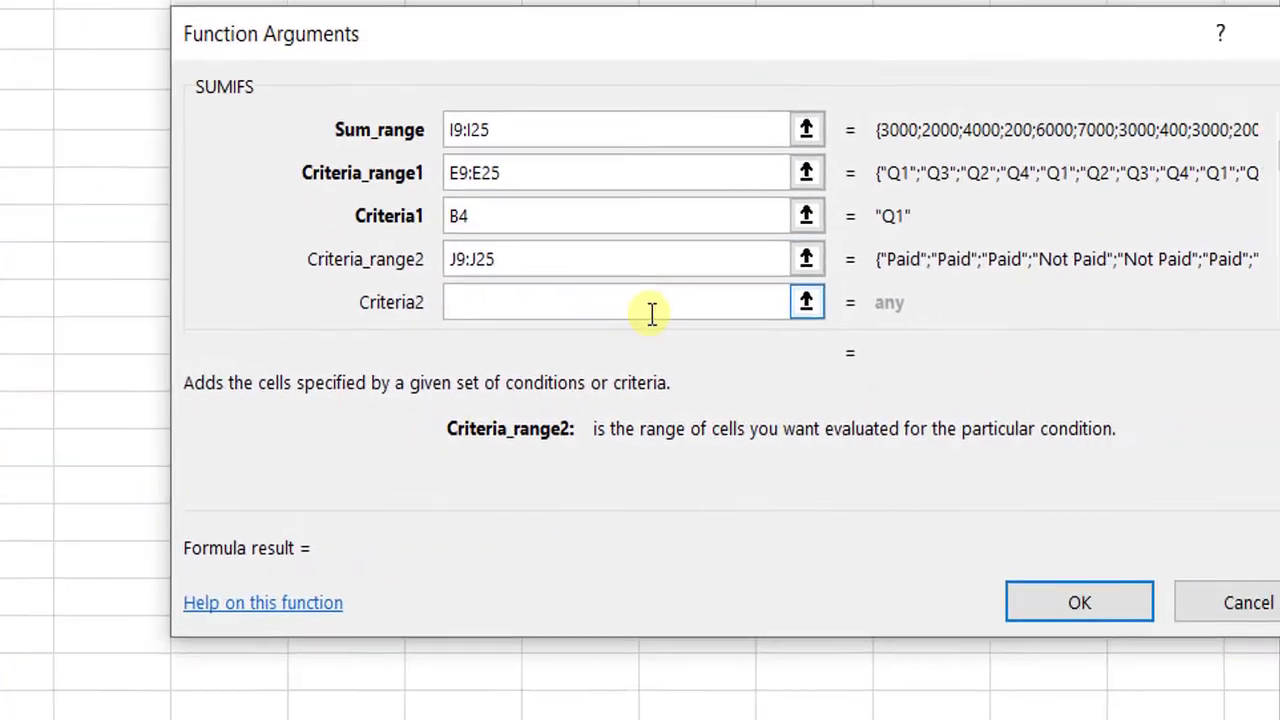
click(651, 313)
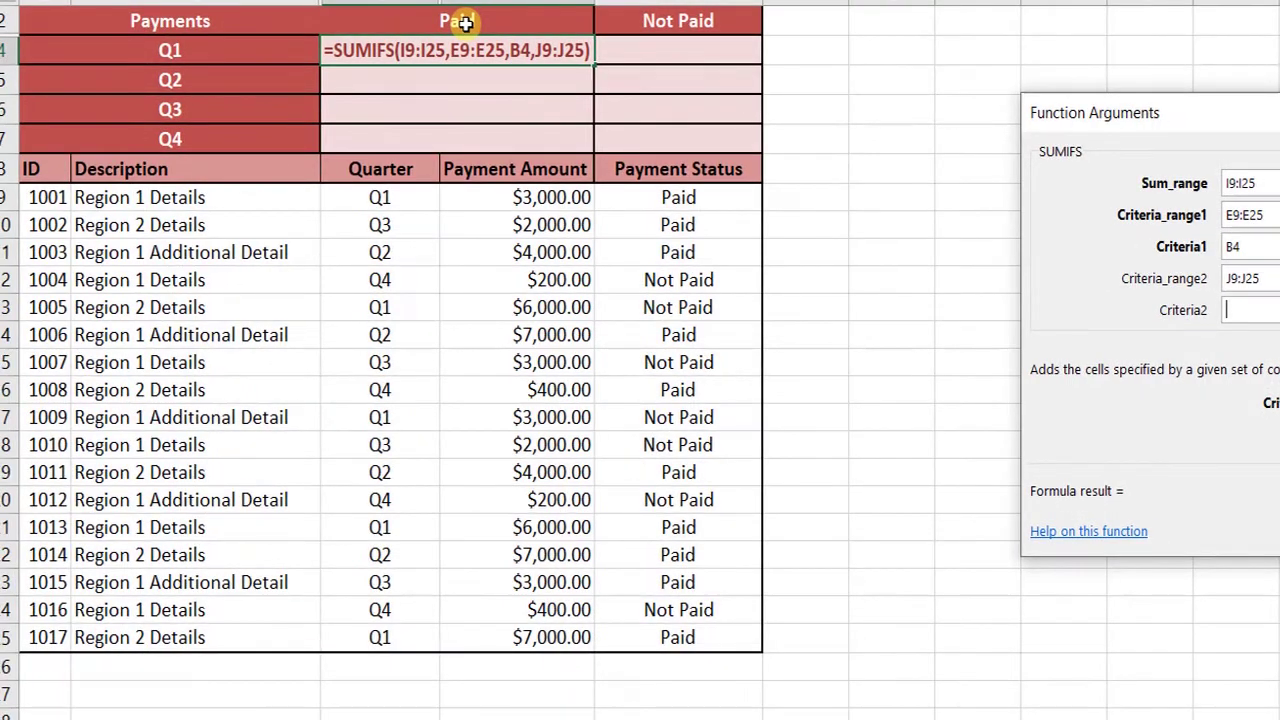
click(463, 23)
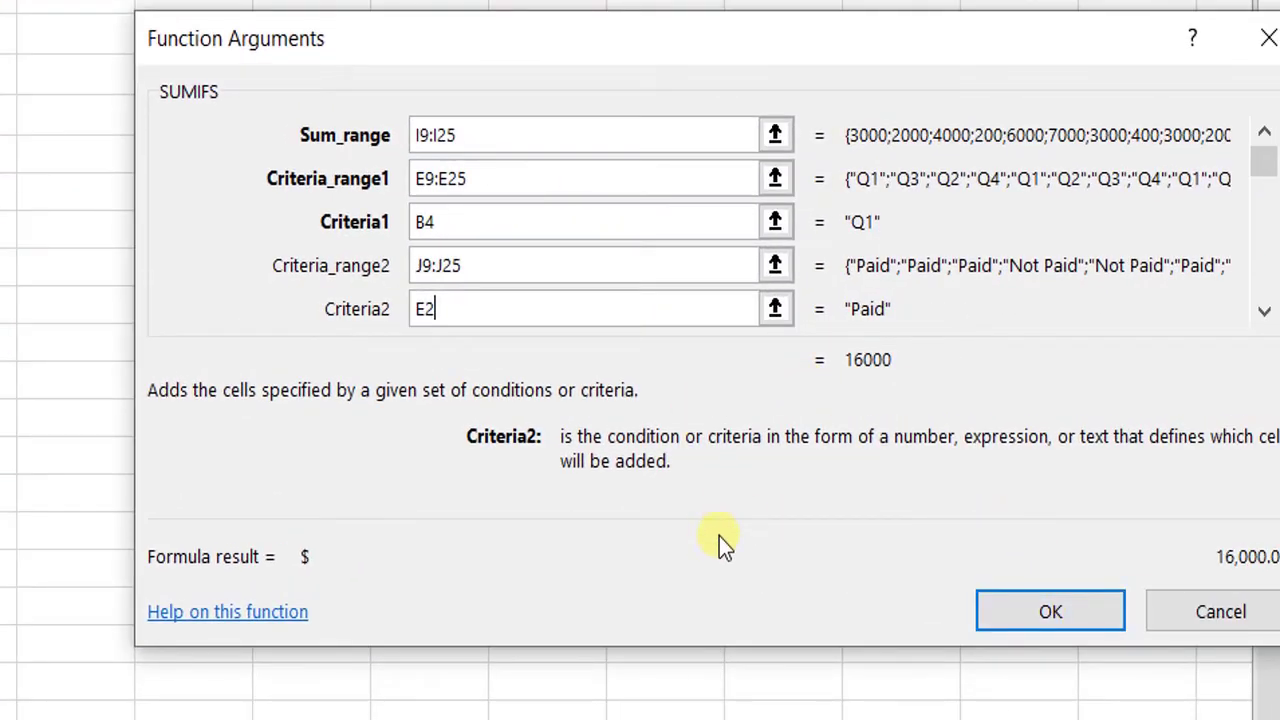
click(1073, 610)
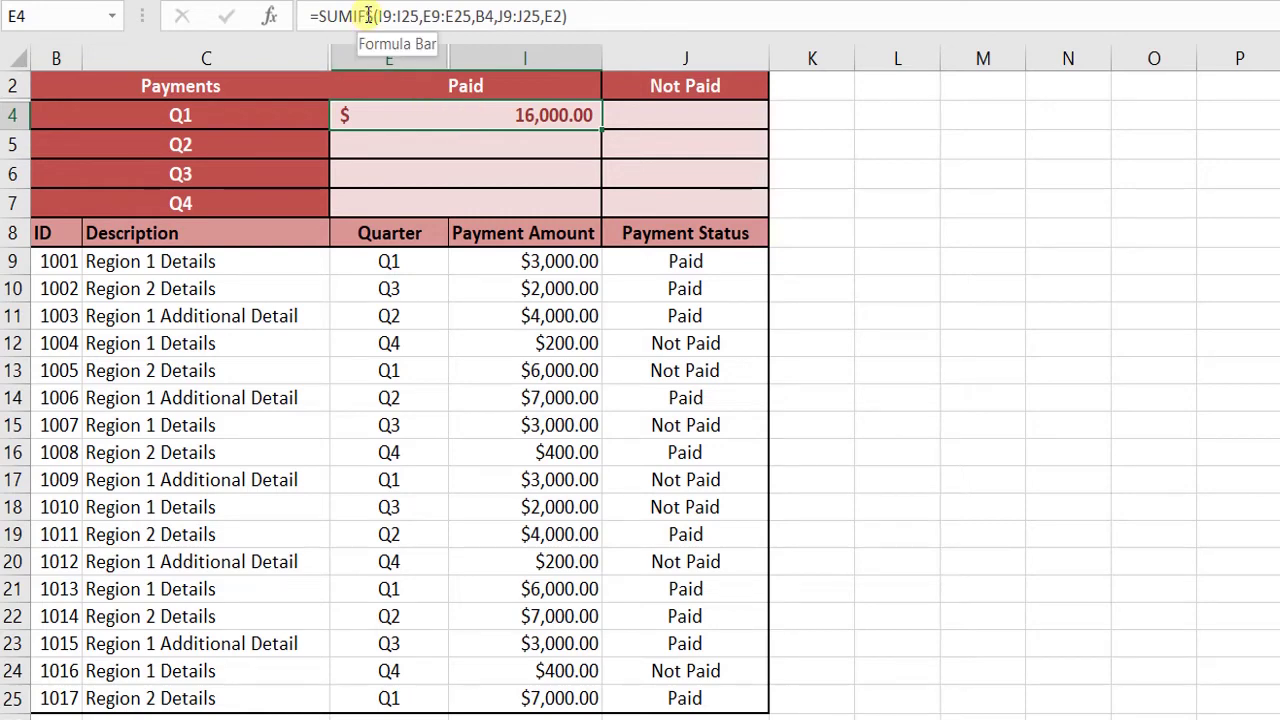
scroll(640, 400, up, 1)
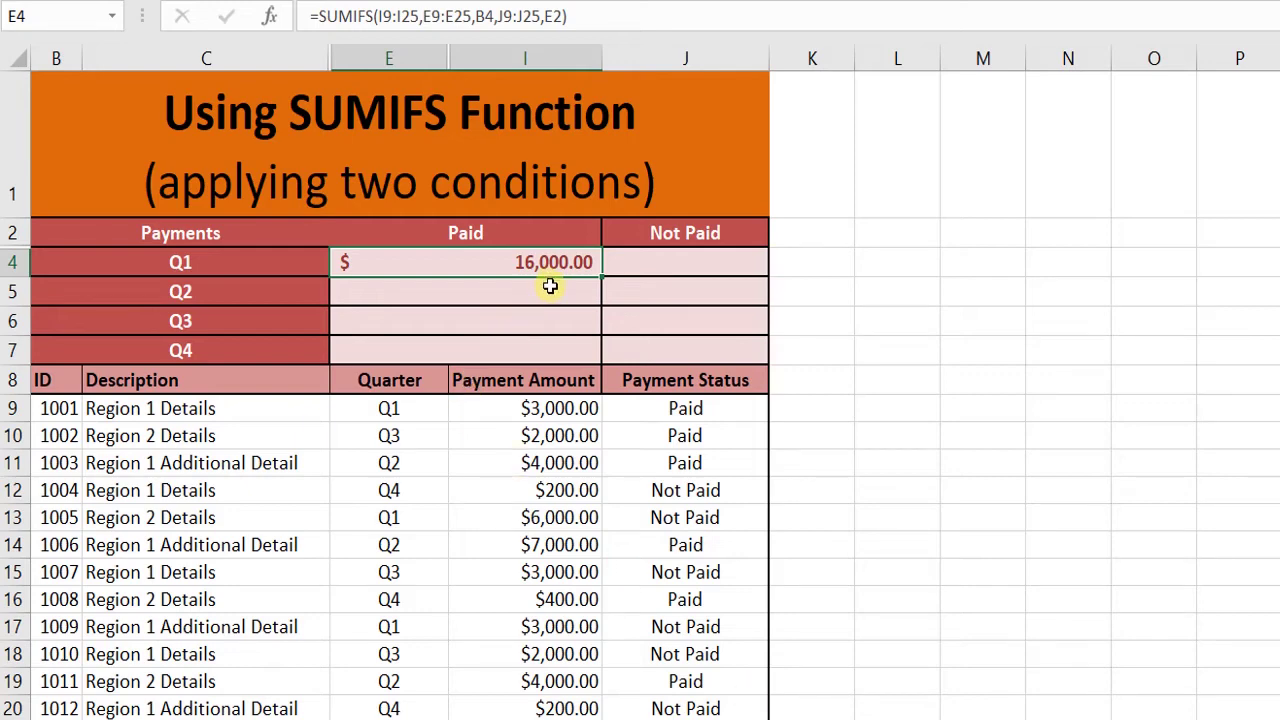
In J4, type =sum and pick SUMIFS from the autocomplete list.
click(680, 263)
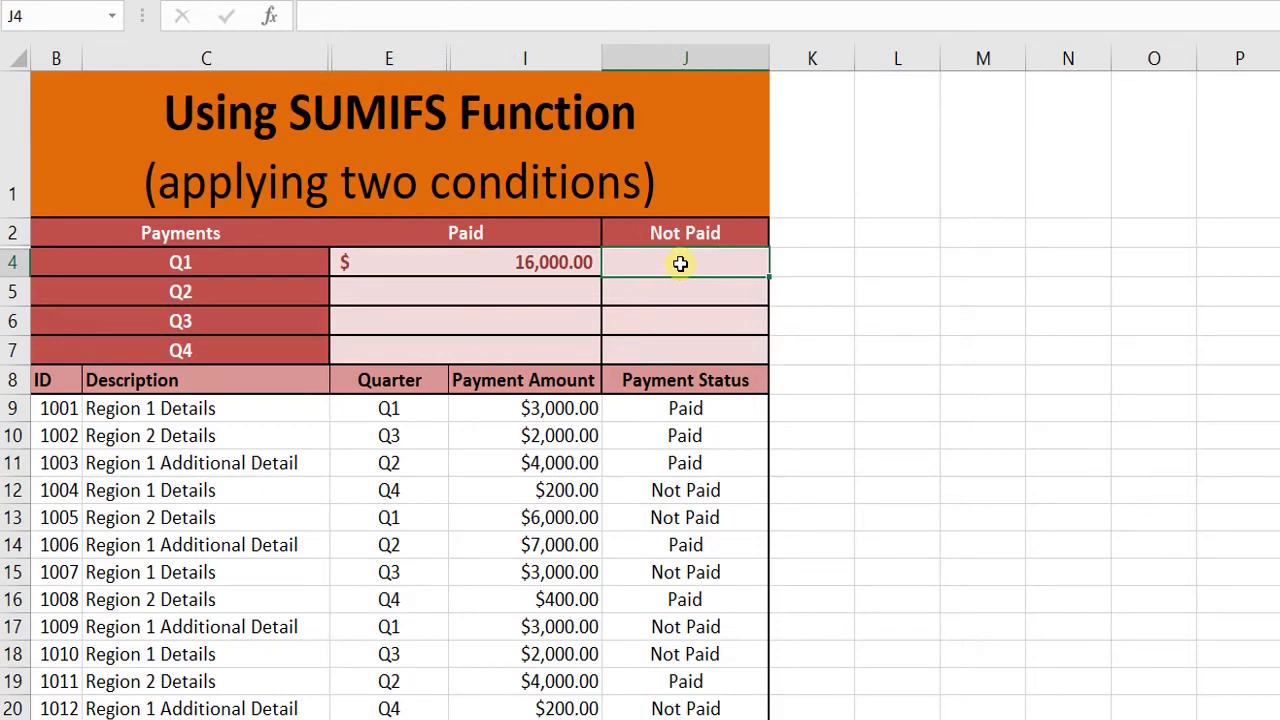
text(=)
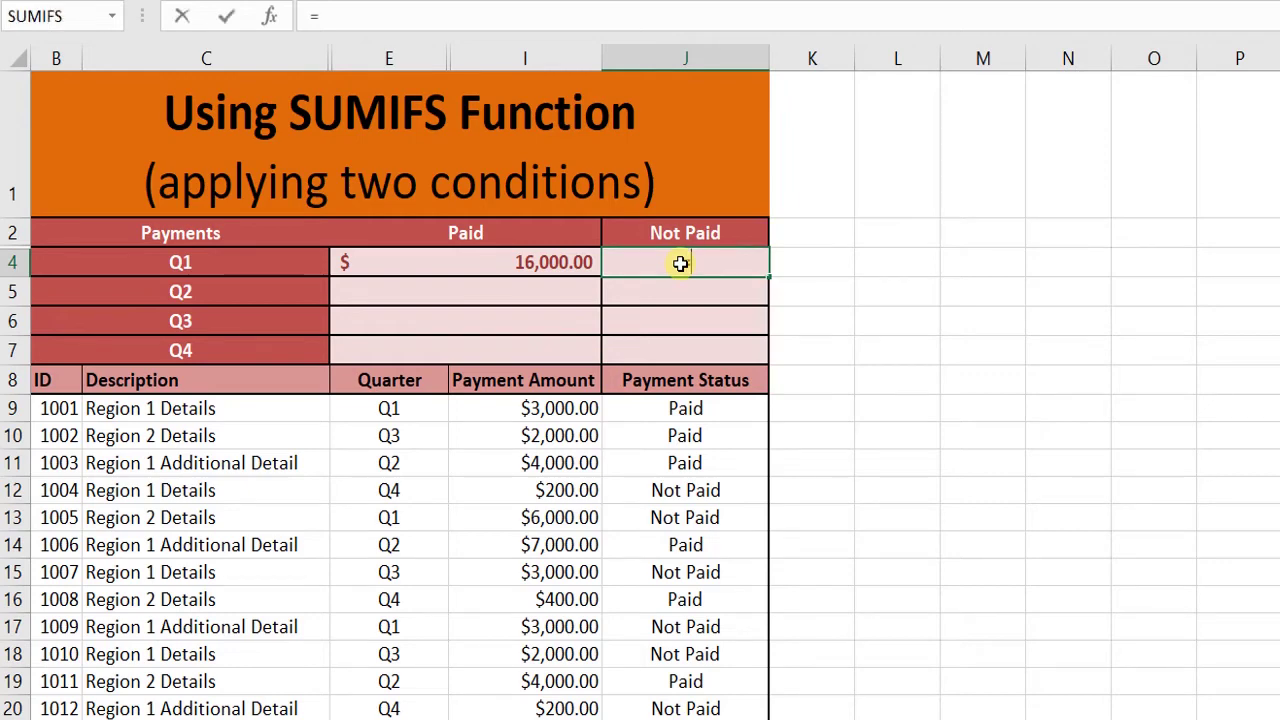
text(su)
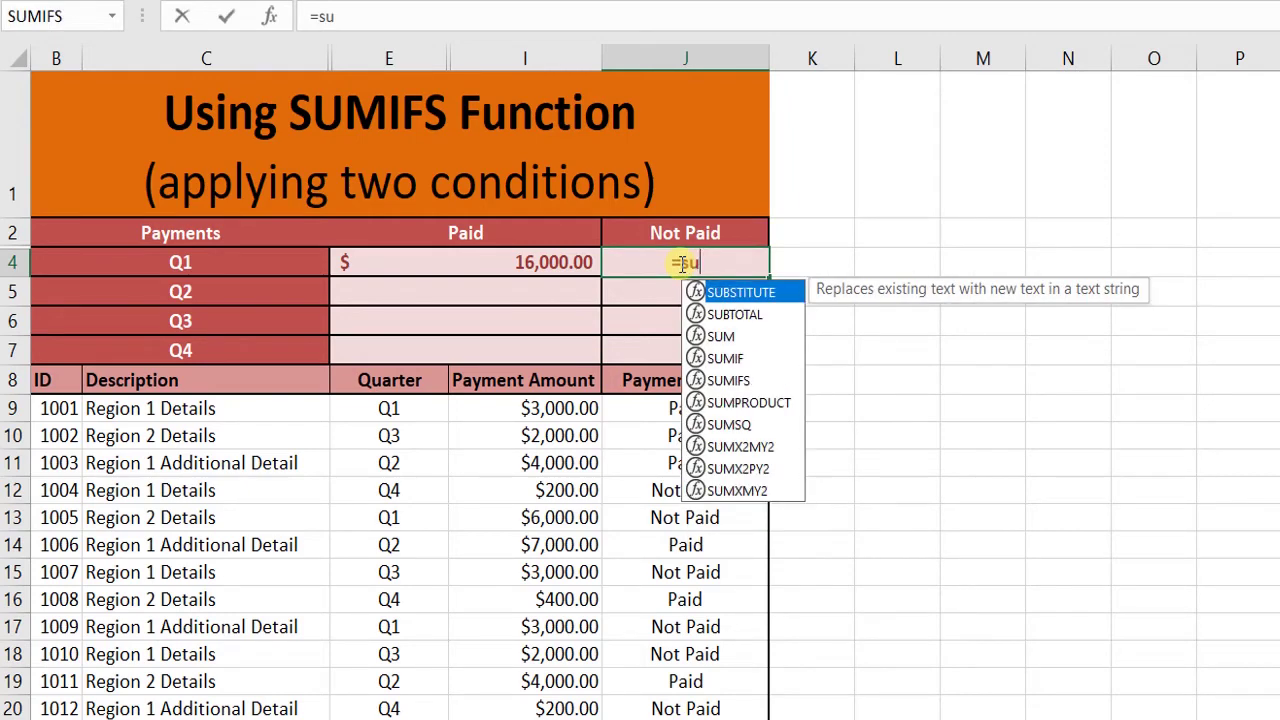
text(m)
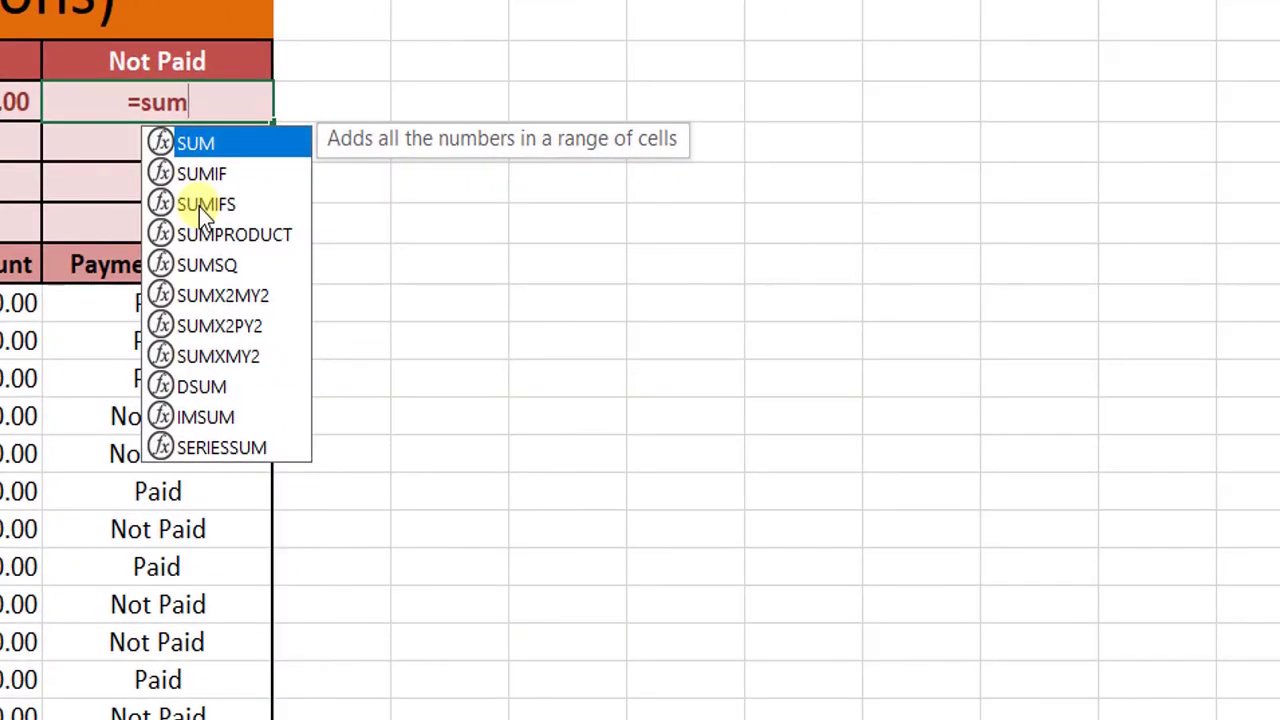
double_click(583, 302)
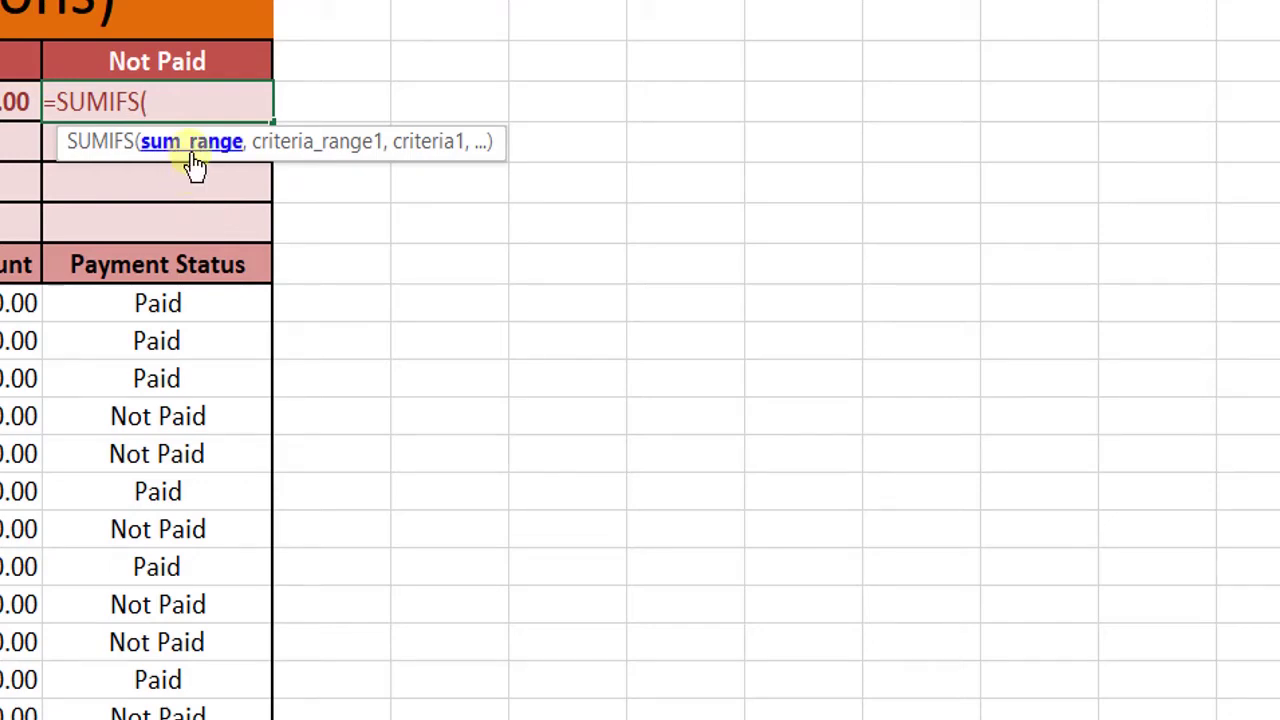
Enter Payment Amount I9:I25 as the J4 formula's sum range.
click(591, 228)
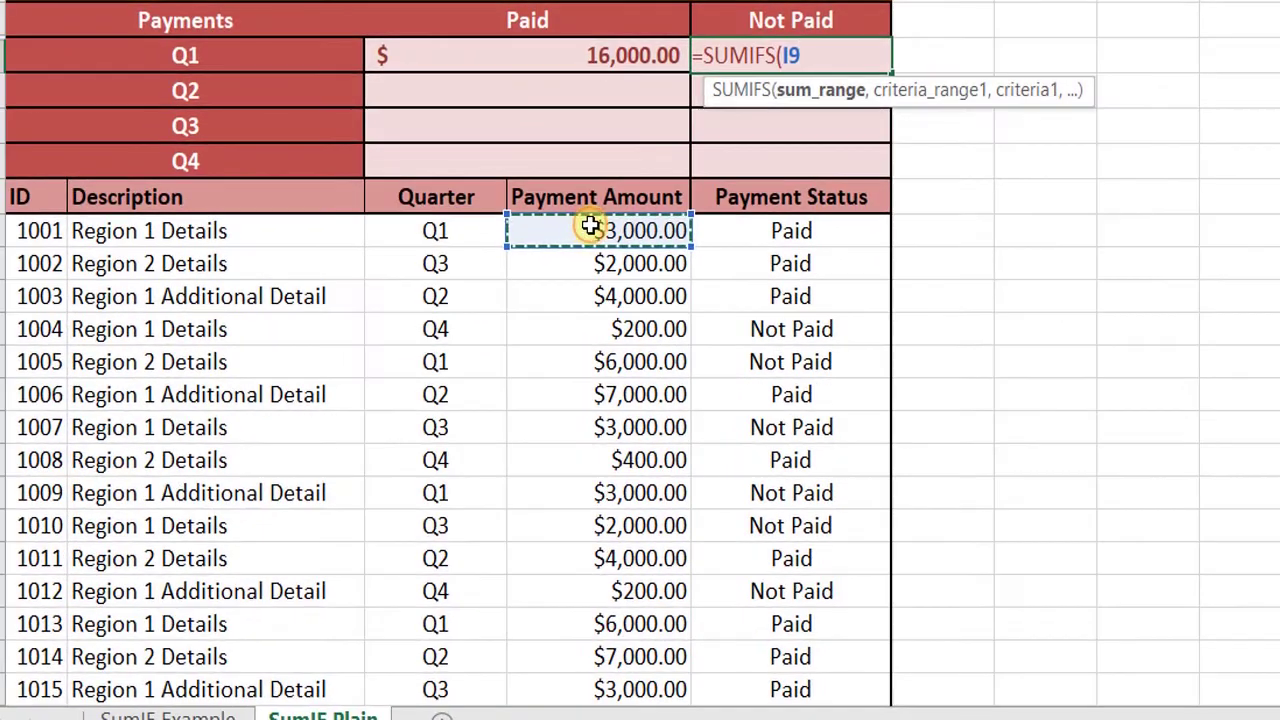
key(shift+Down)
key(shift+Down)
key(shift+Down)
key(shift+Down)
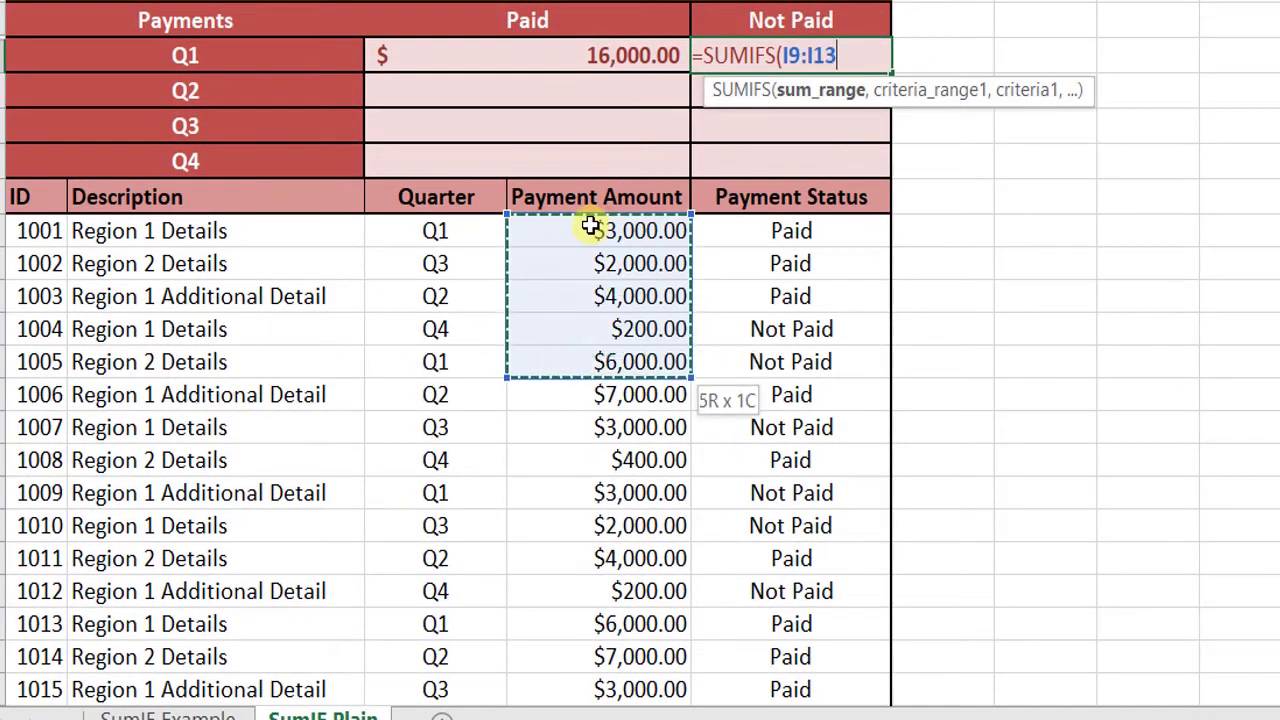
key(shift+Down)
key(shift+Down)
key(shift+Down)
key(shift+Down)
key(shift+Down)
key(shift+Down)
key(shift+Down)
key(shift+Down)
key(shift+Down)
key(shift+Down)
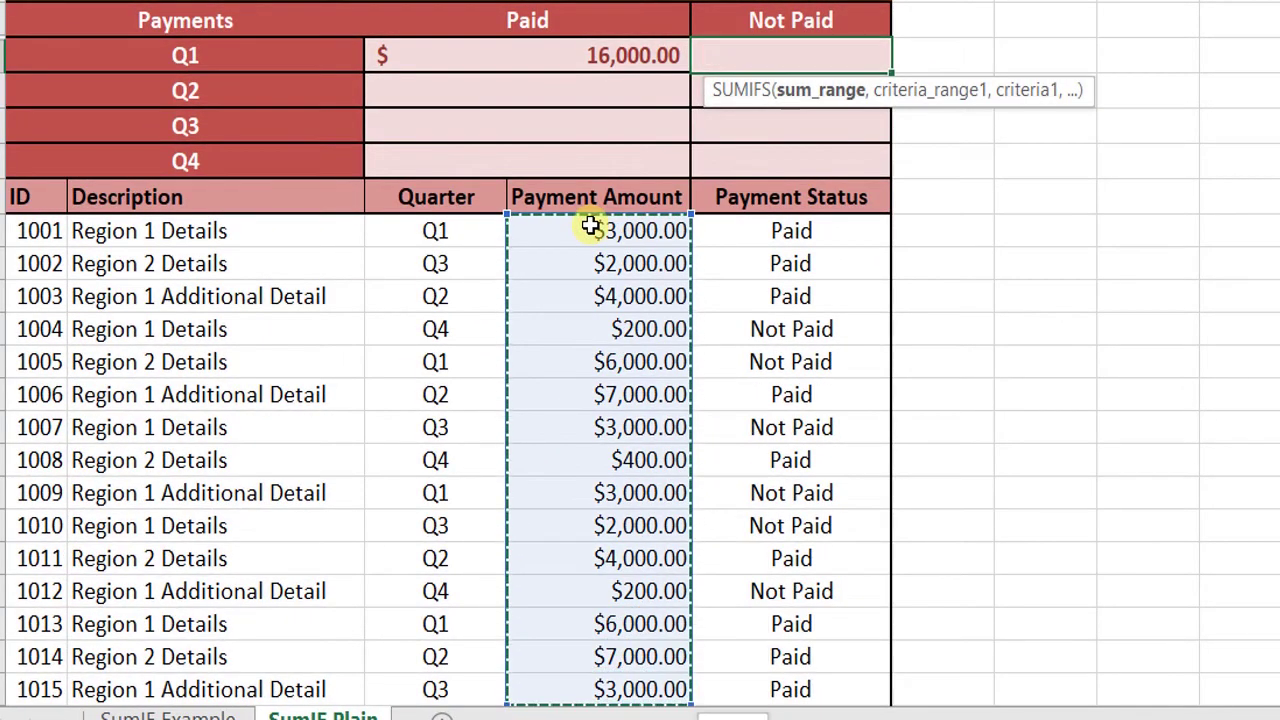
key(shift+Down)
key(shift+Down)
key(shift+Up)
key(shift+Down)
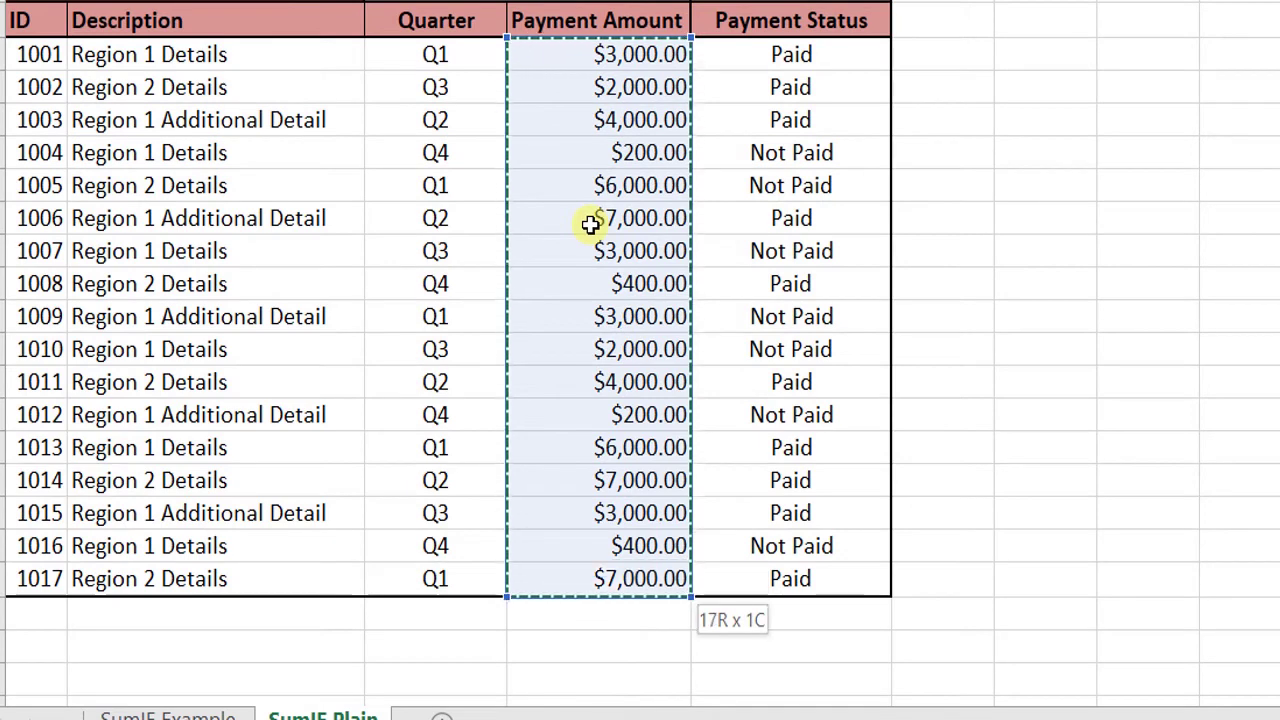
text(,)
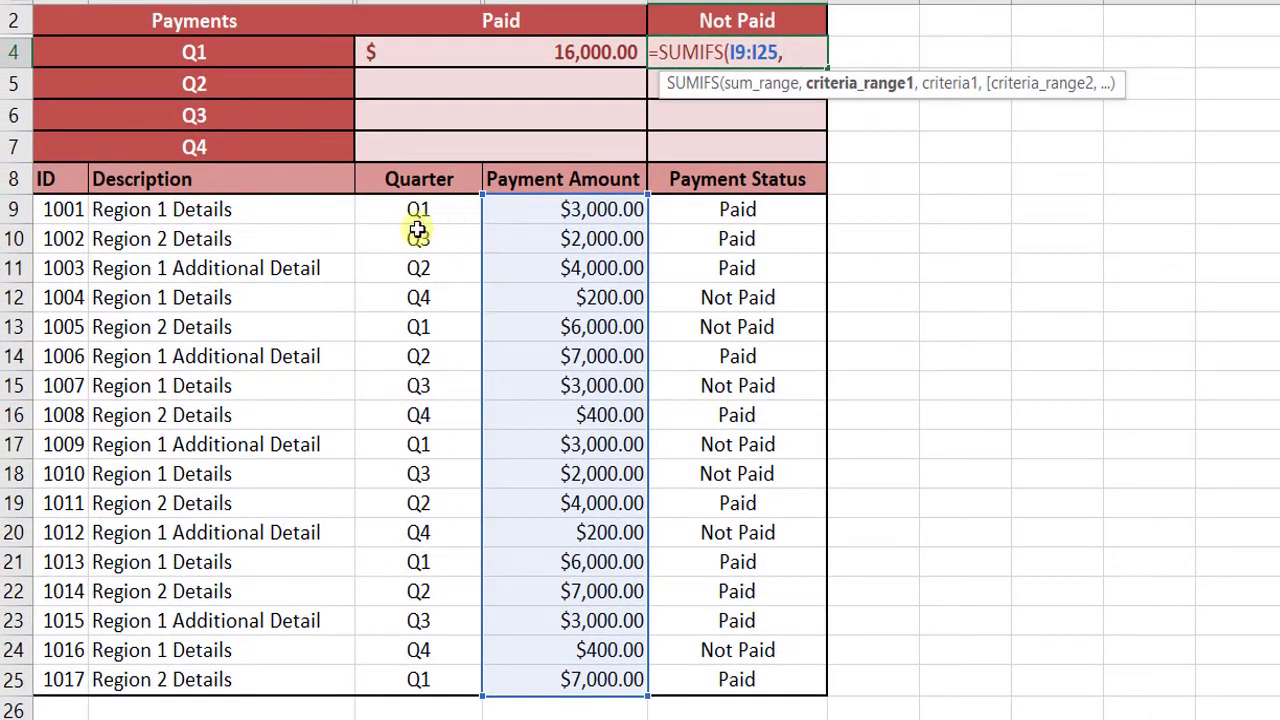
Add the Quarter column E9:E25 as the first criteria range.
click(416, 220)
drag(416, 220, 418, 474)
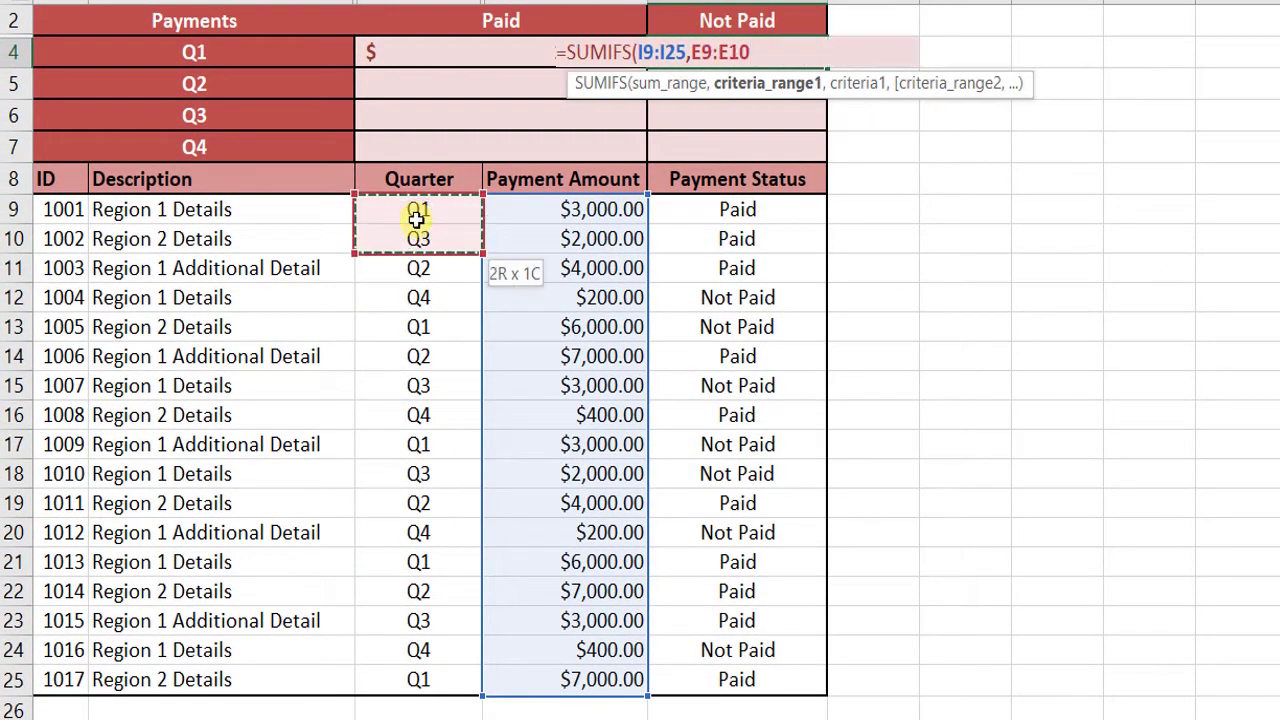
key(shift+Down)
key(shift+Down)
key(shift+Down)
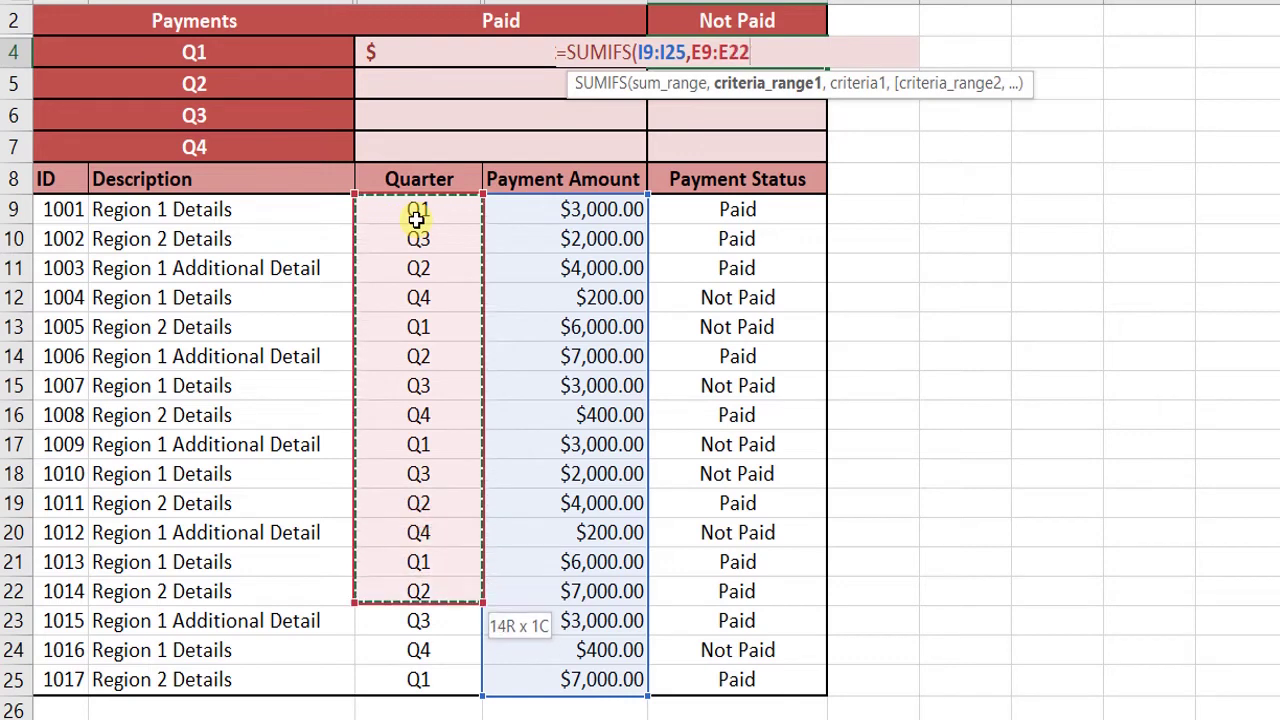
key(shift+Down)
key(shift+Down)
key(shift+Down)
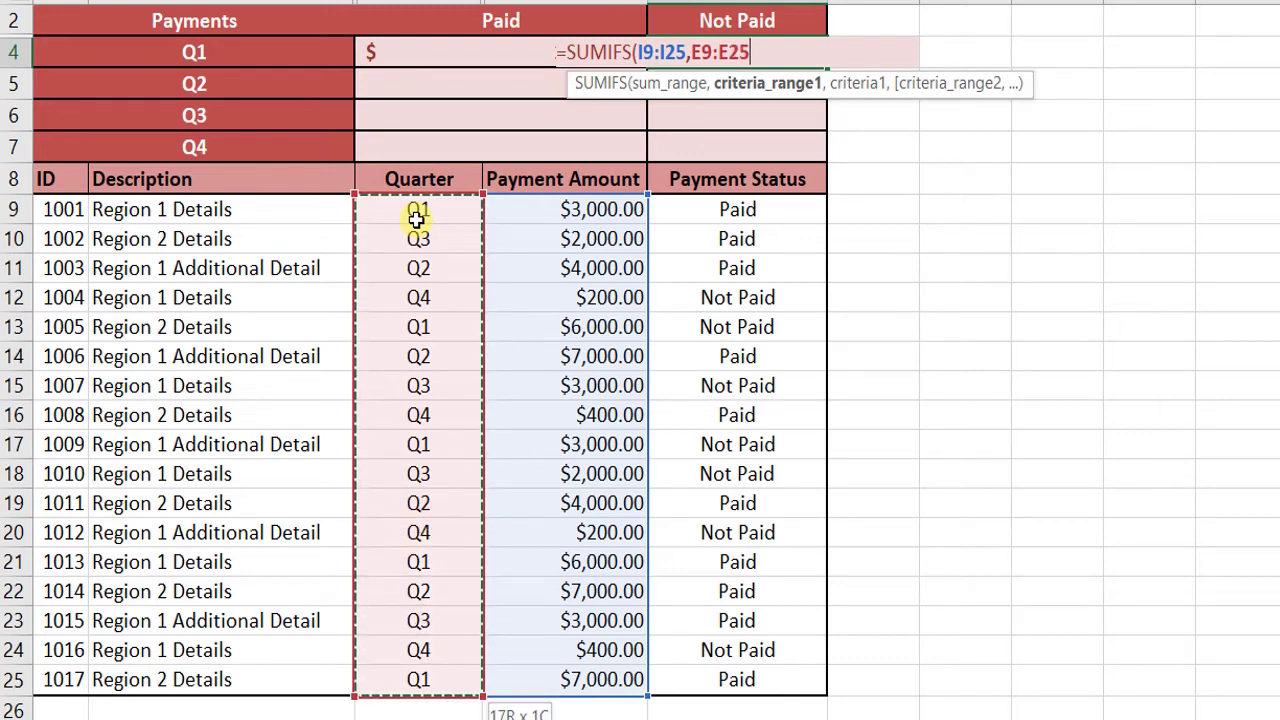
text(,)
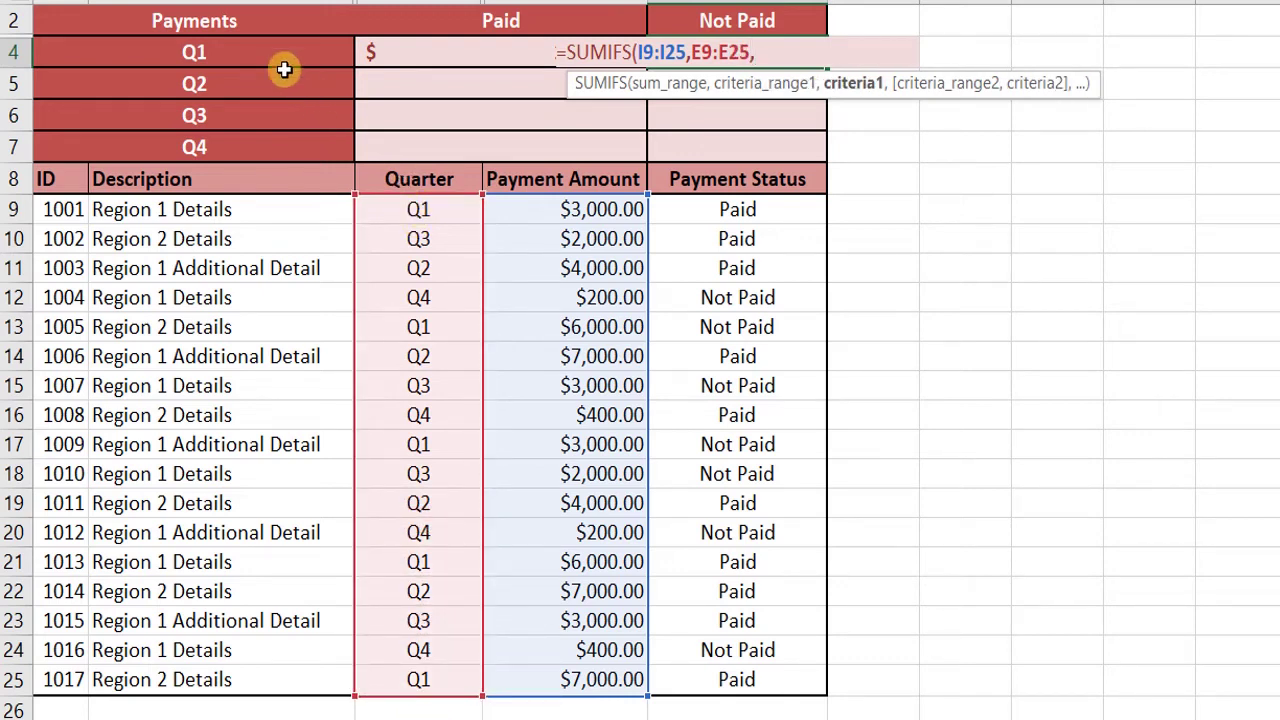
Add B4 as the quarter criterion and Payment Status J9:J25 as the second criteria range.
click(272, 58)
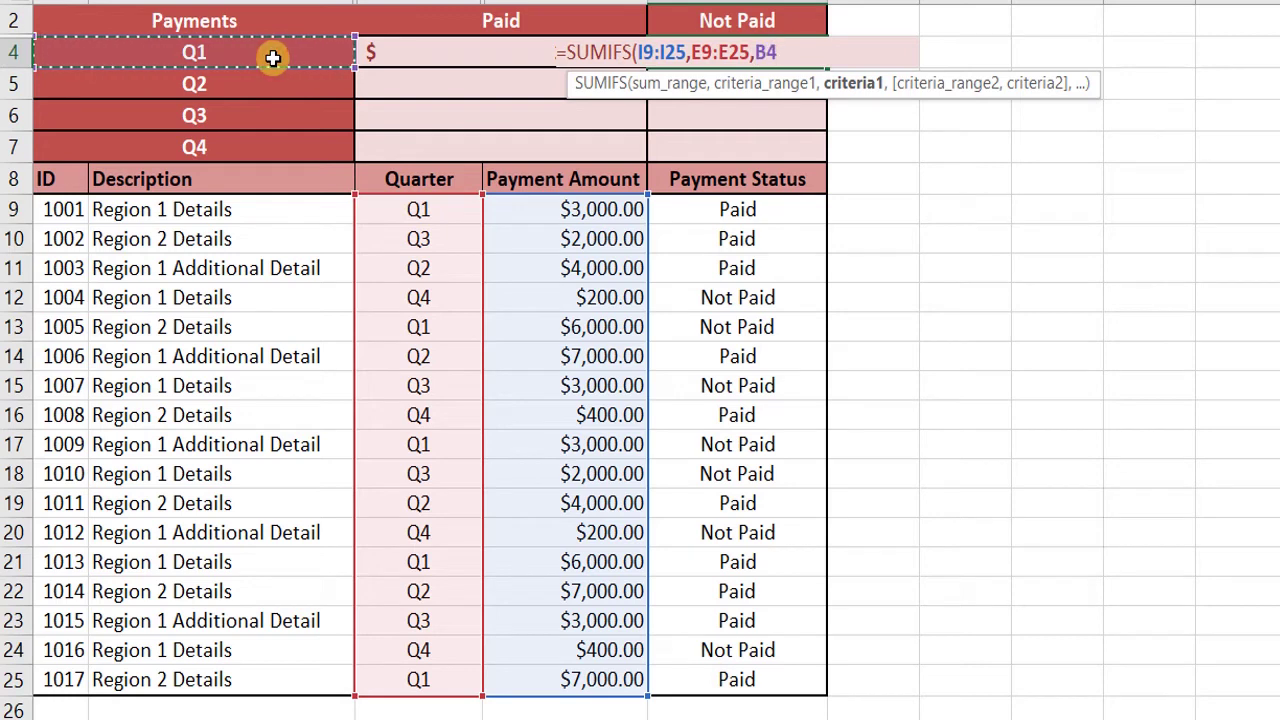
text(,)
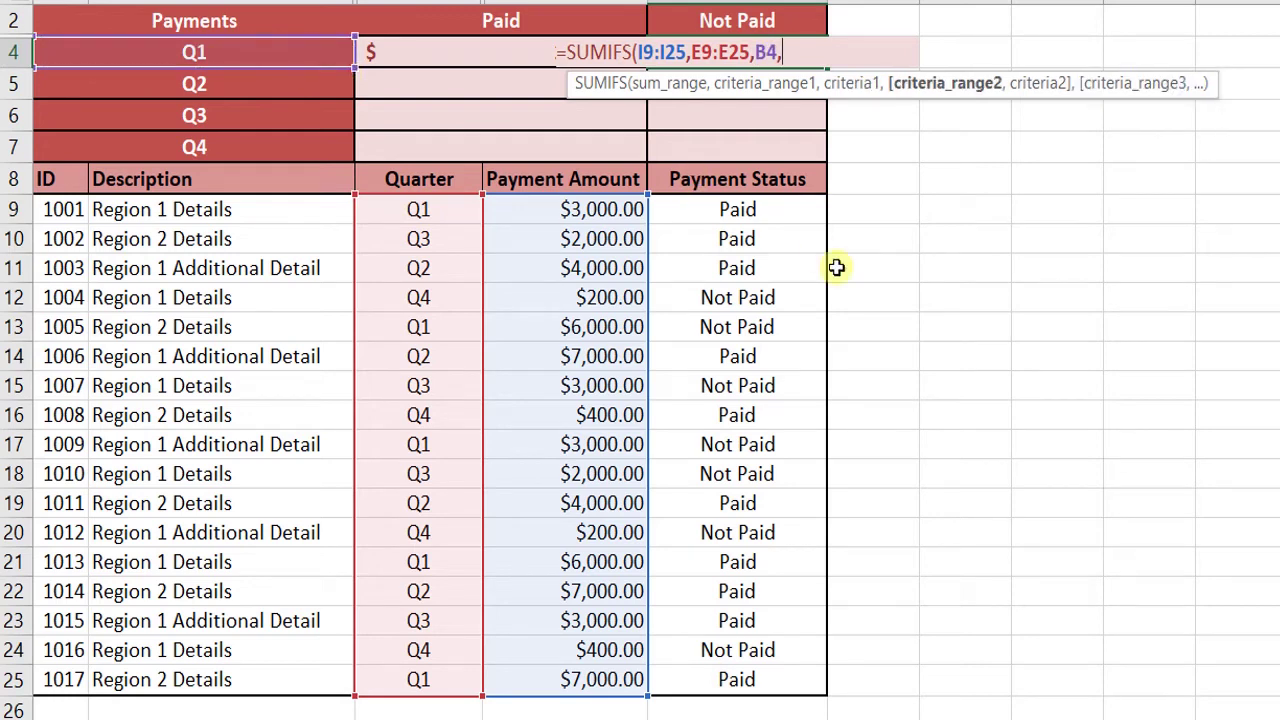
click(742, 209)
drag(742, 209, 740, 474)
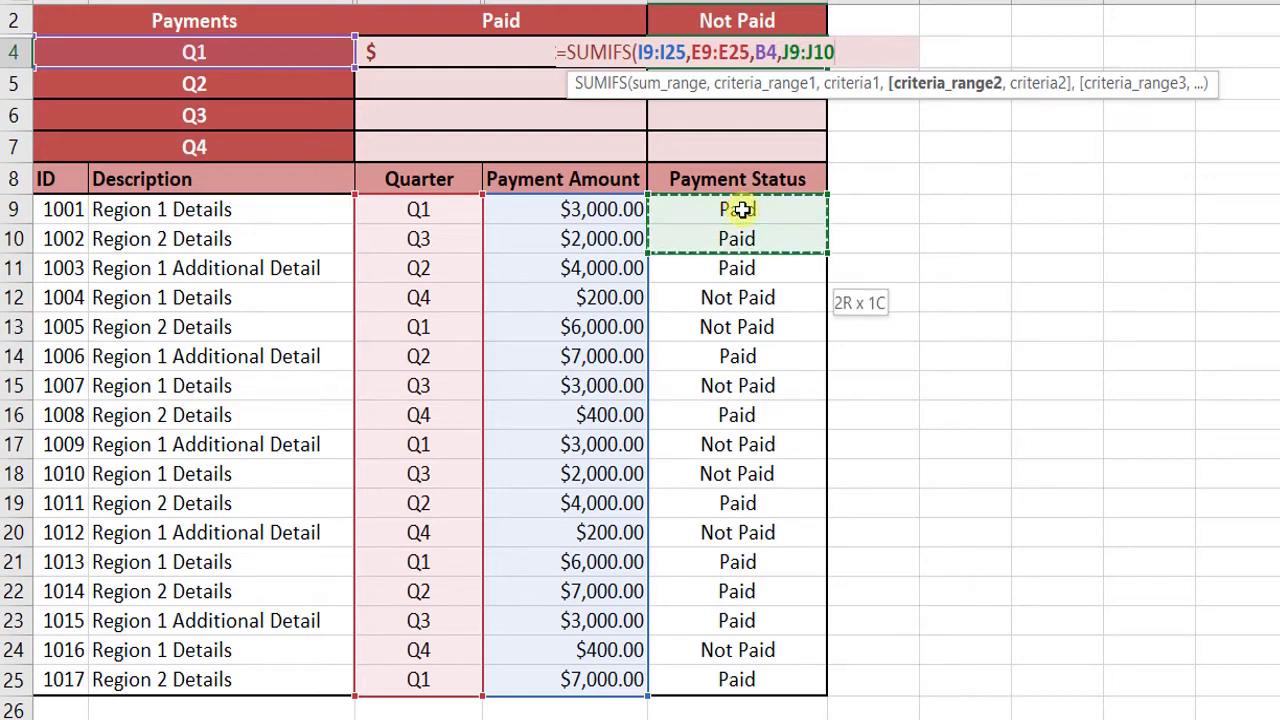
key(shift+Down)
key(shift+Down)
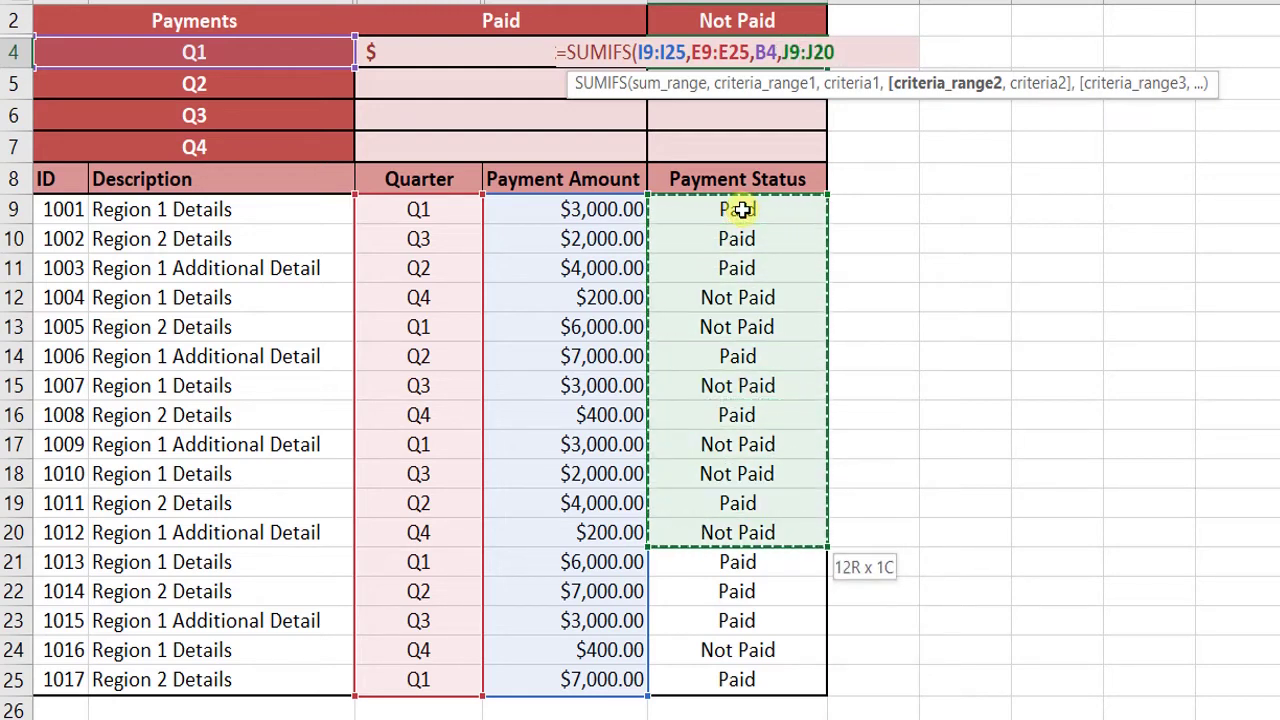
key(shift+Down)
key(shift+Down)
key(shift+Down)
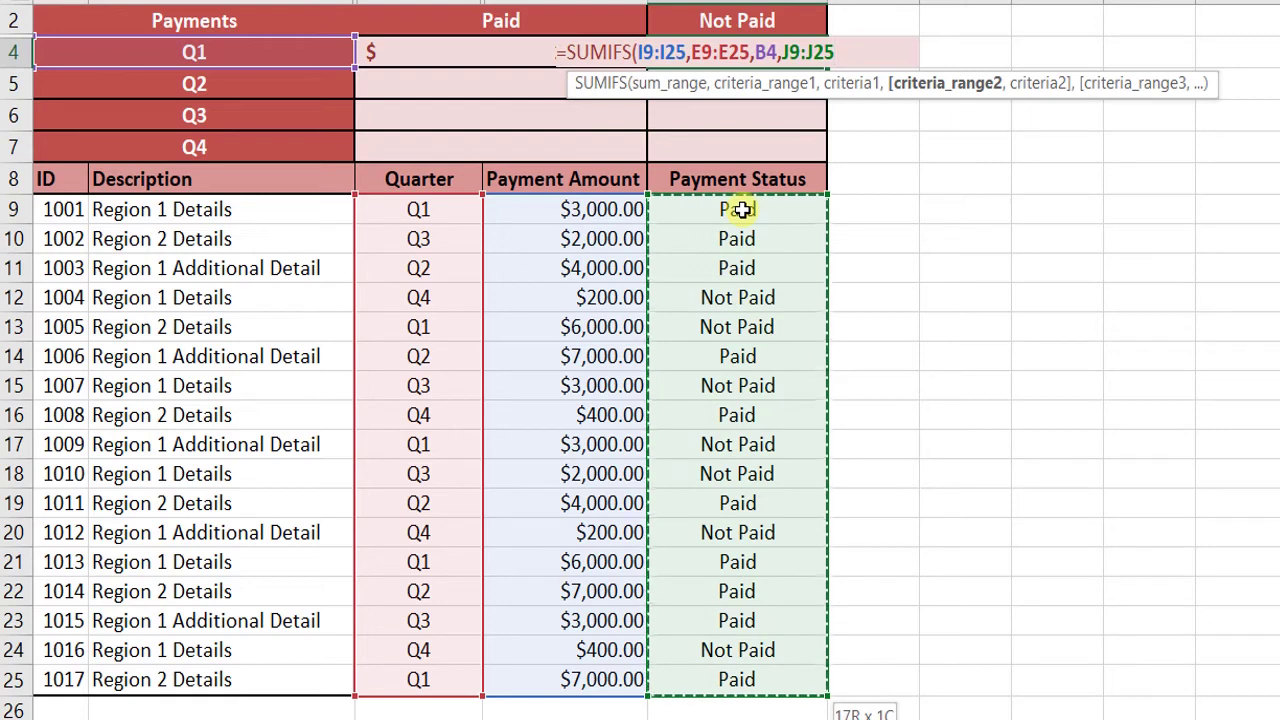
text(,)
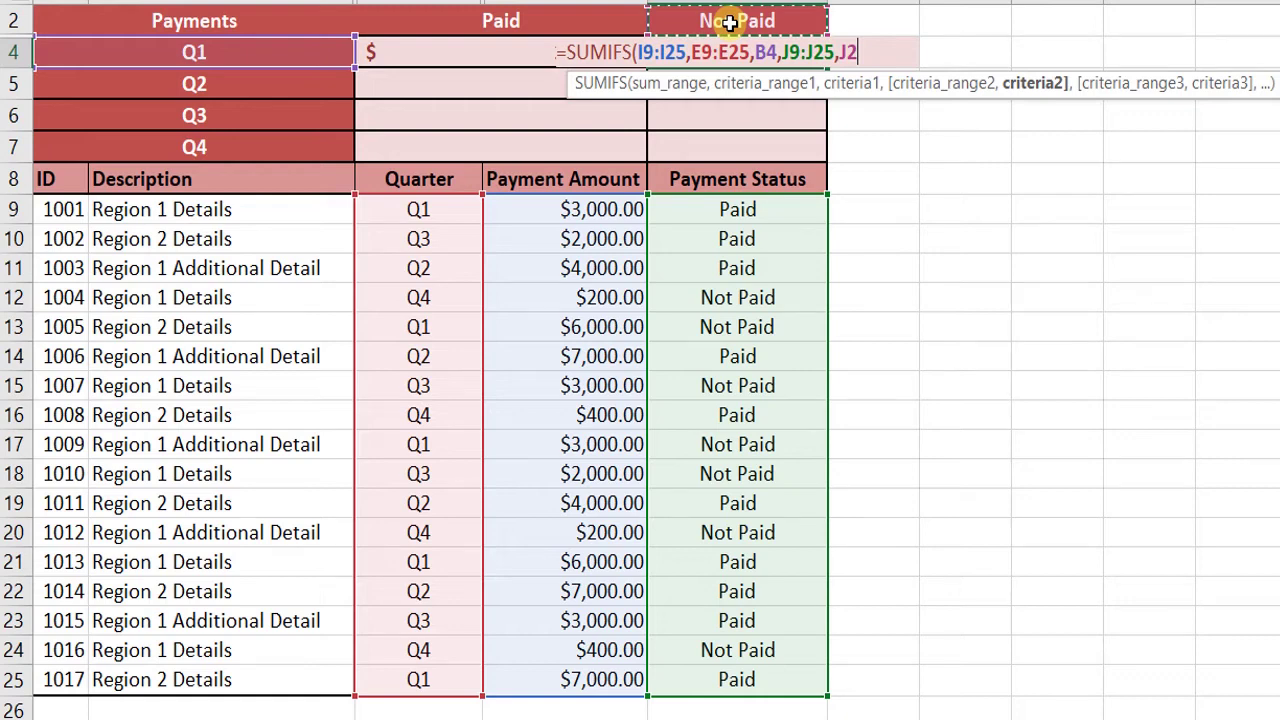
Close and commit the J4 formula, giving $9,000.00.
text())
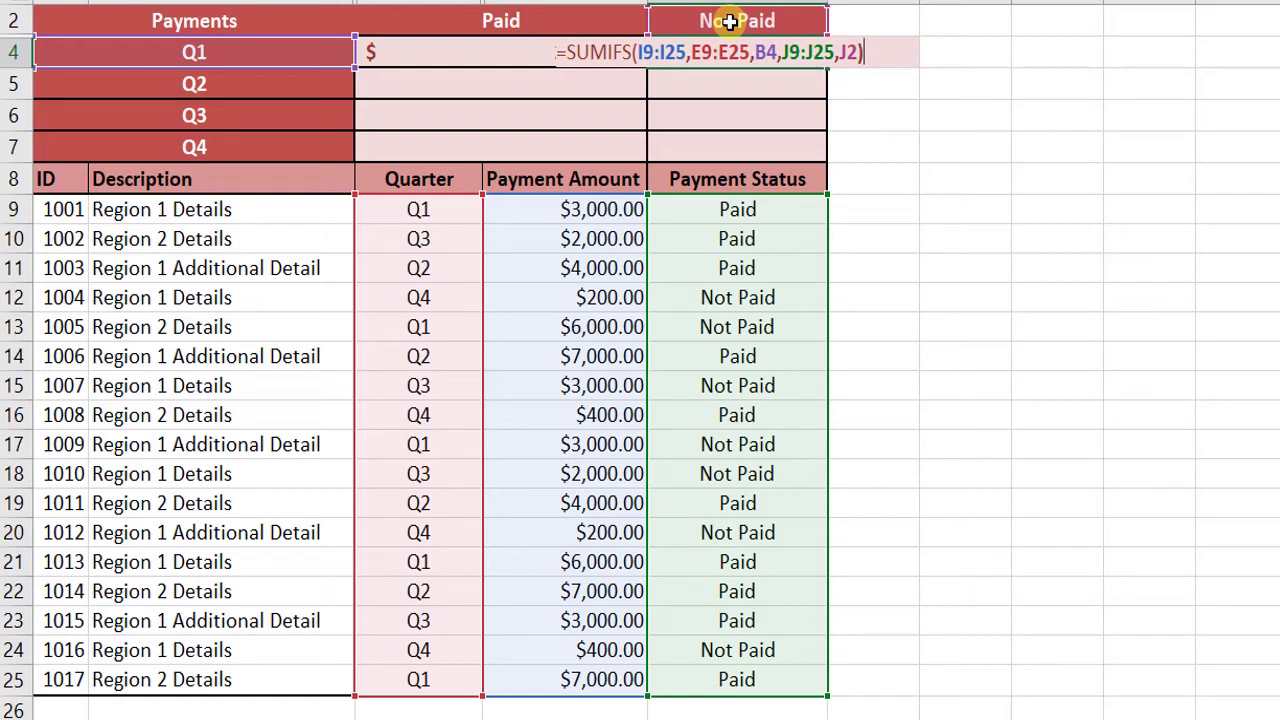
key(Return)
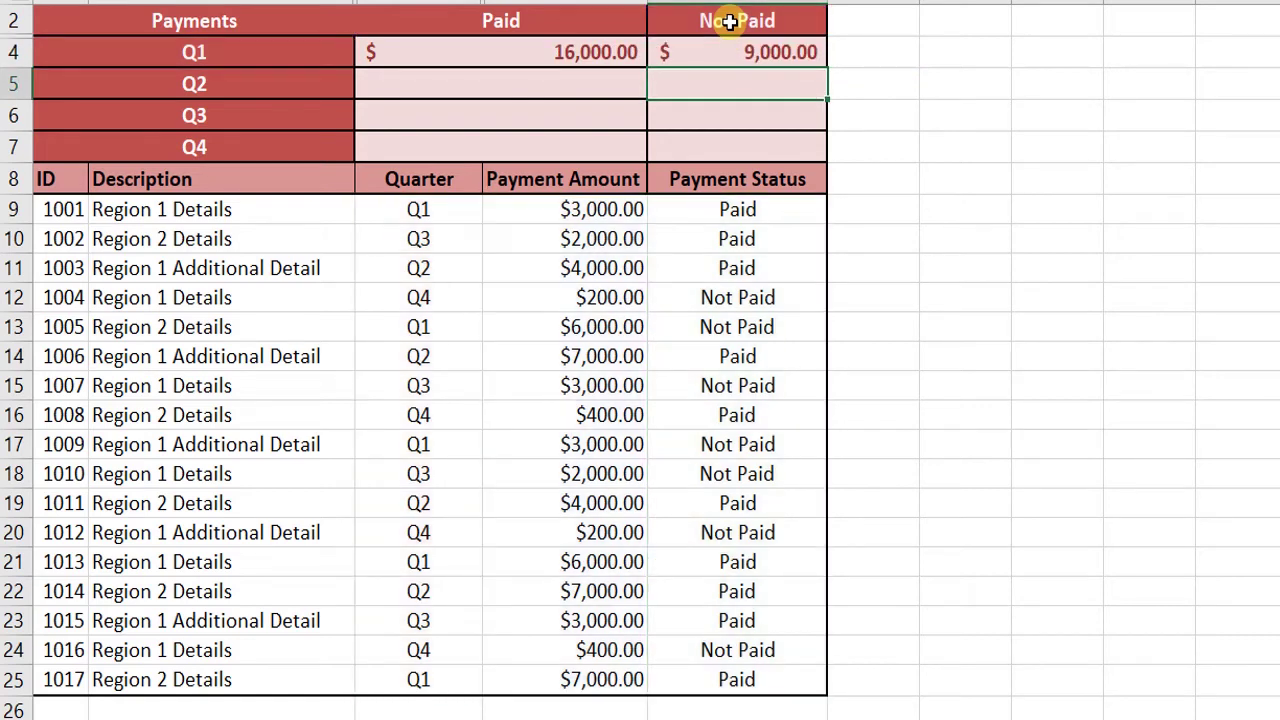
click(614, 84)
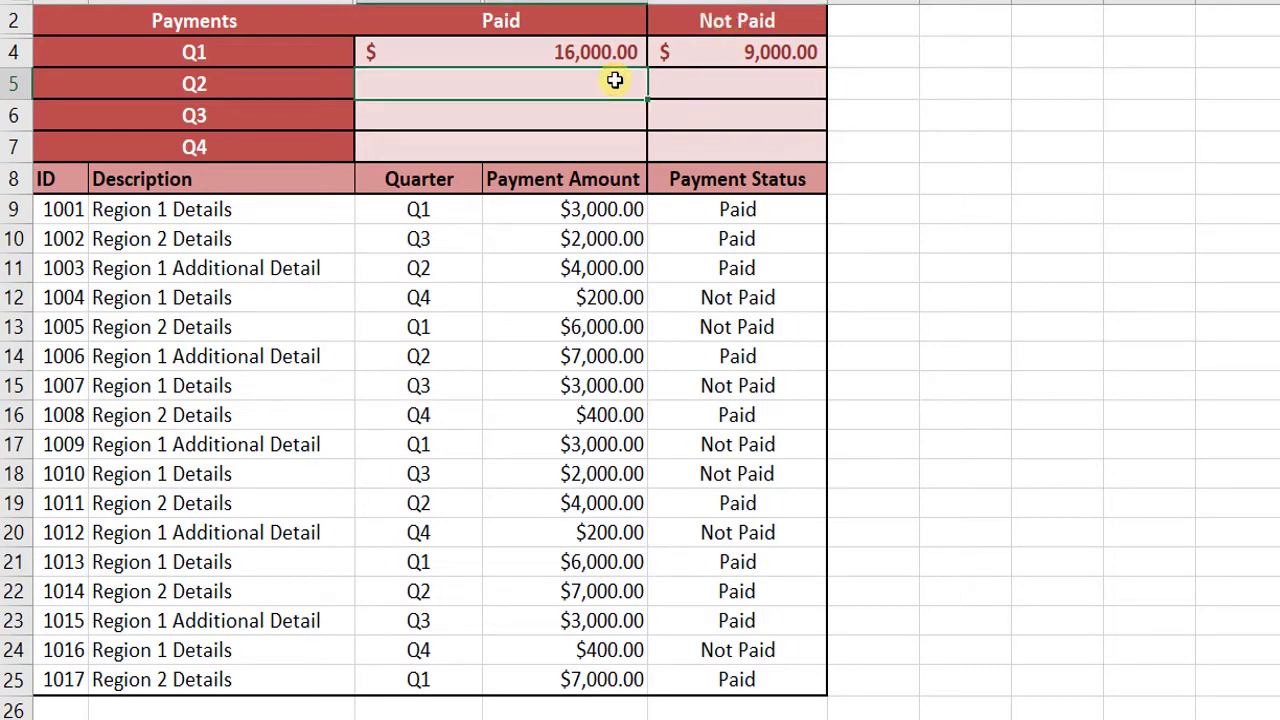
Start =SUMIFS in E5 with Payment Amount I9:I25 as the sum range.
text(=)
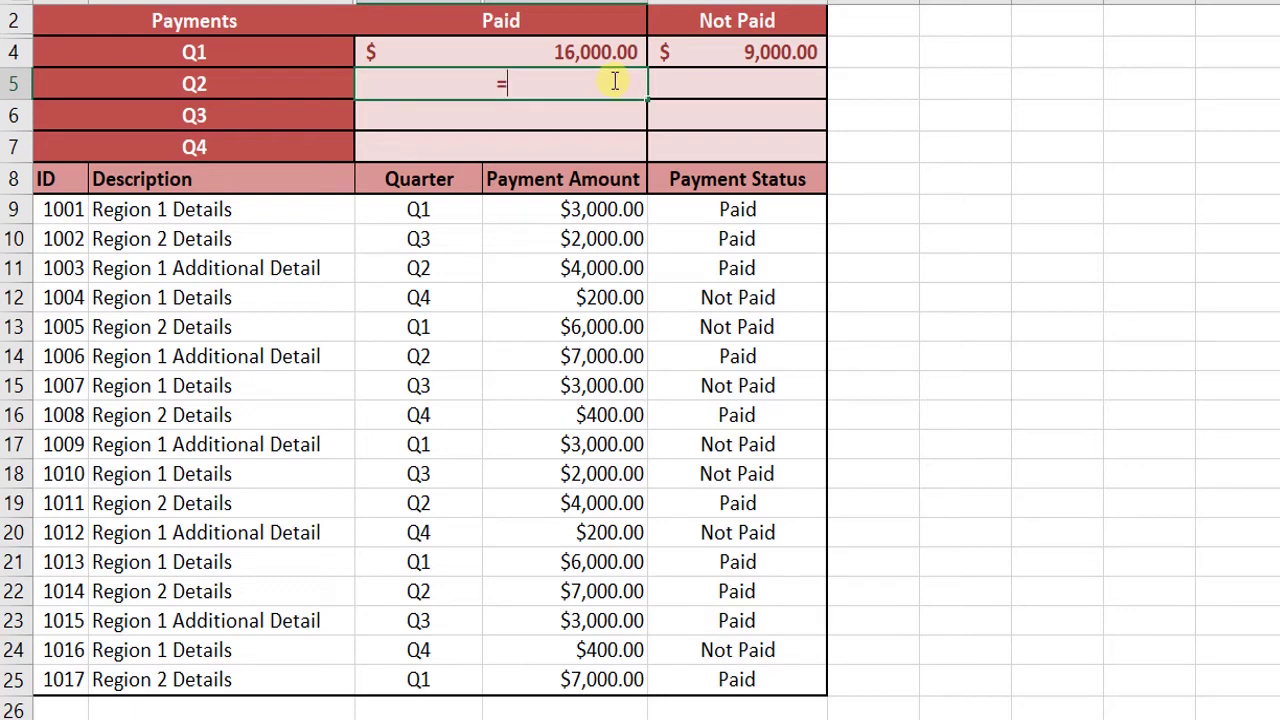
text(sum)
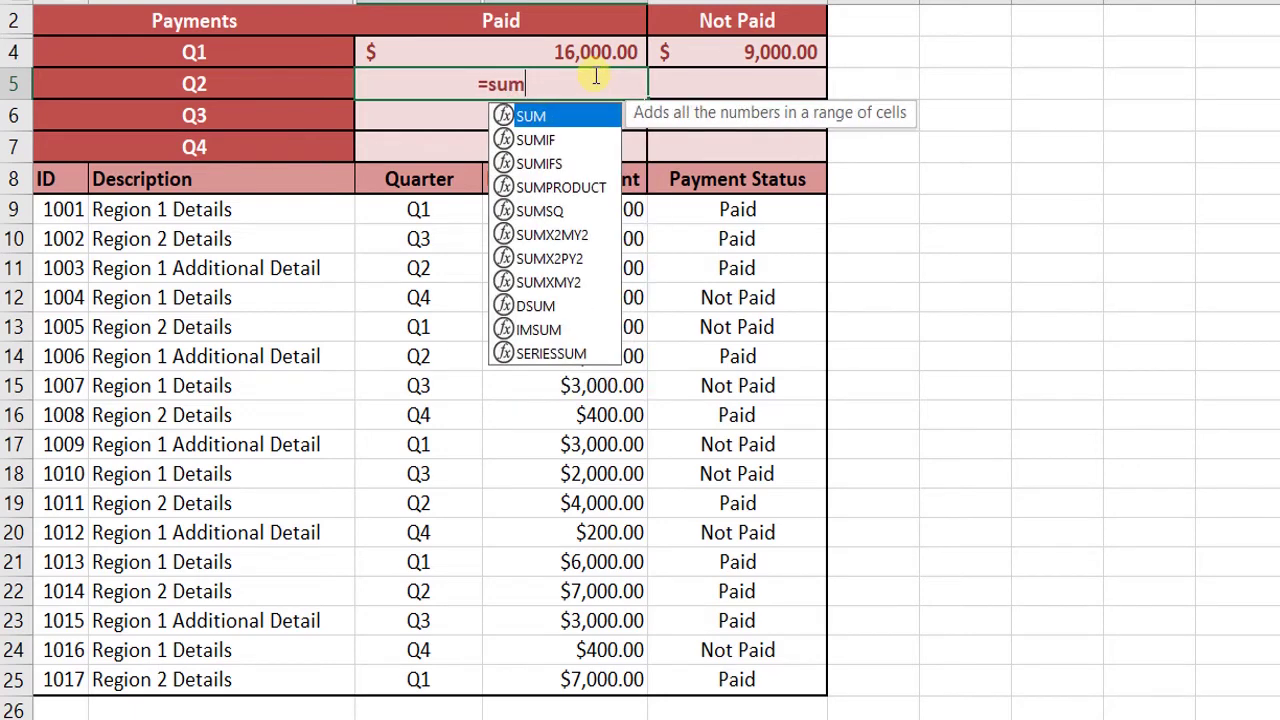
double_click(591, 162)
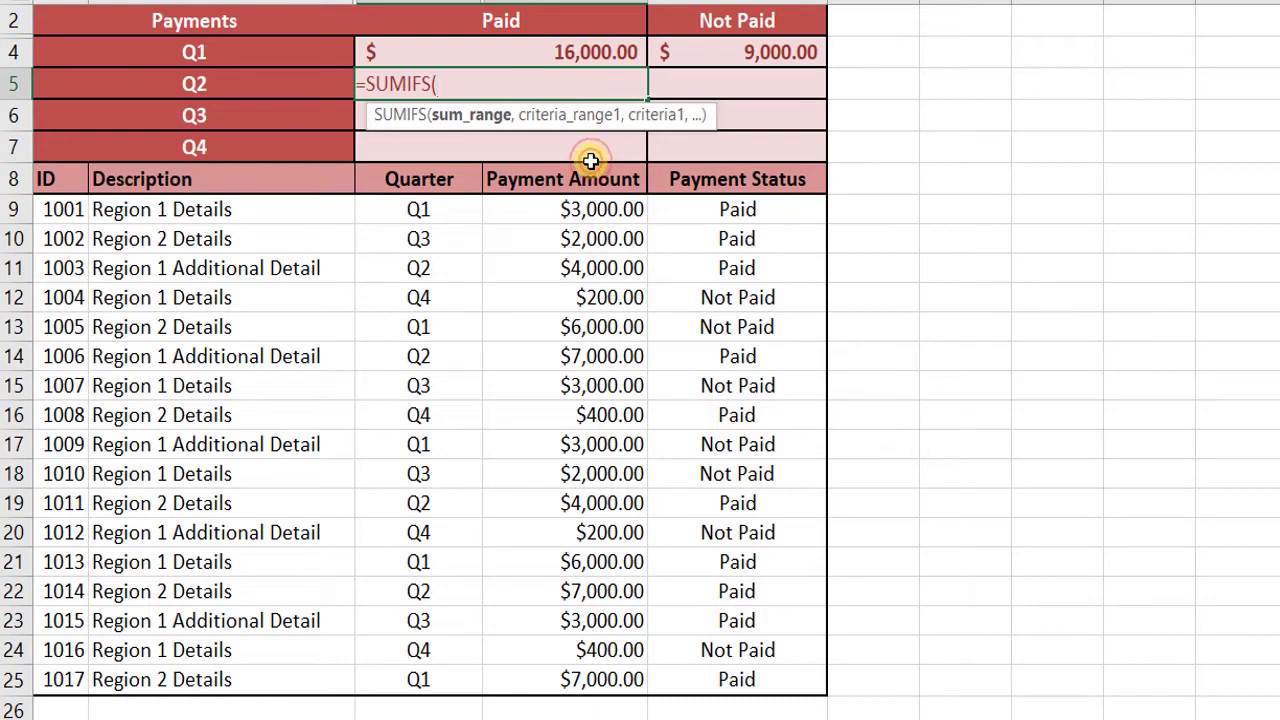
click(522, 211)
key(shift+Down)
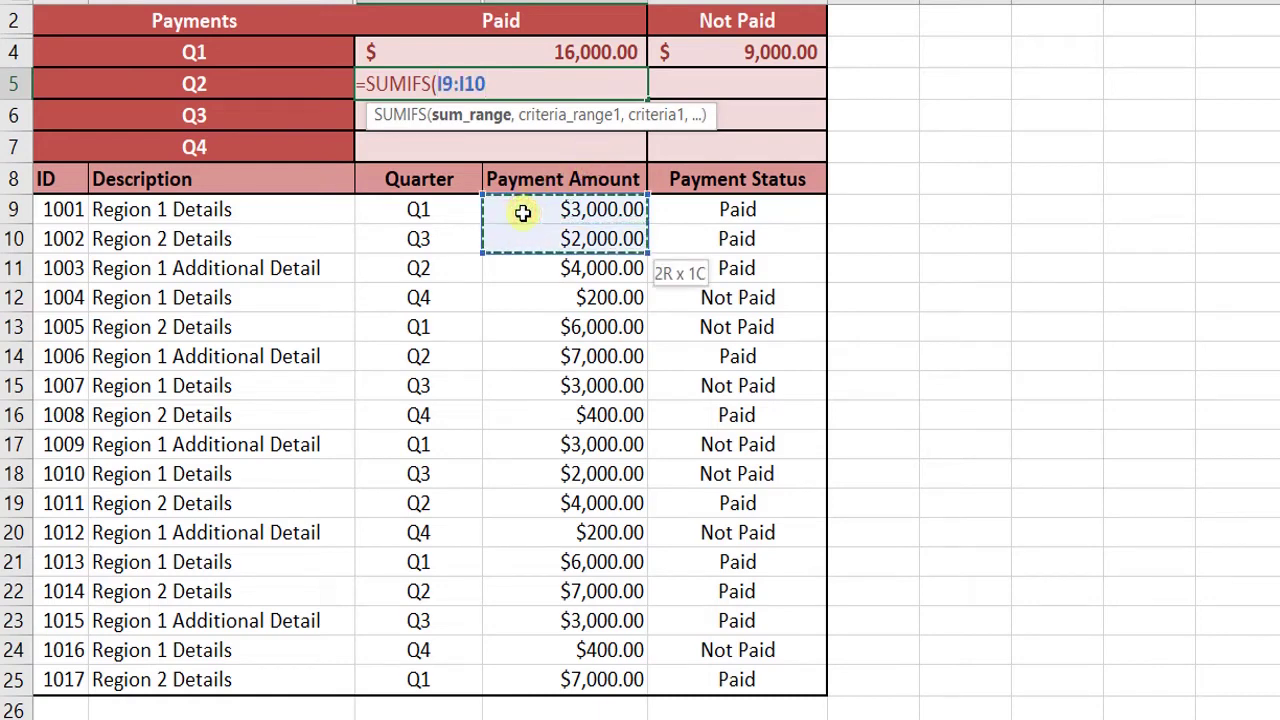
key(shift+Down)
key(shift+Down)
key(shift+Down)
key(shift+Down)
key(shift+Down)
key(shift+Down)
key(shift+Down)
key(shift+Down)
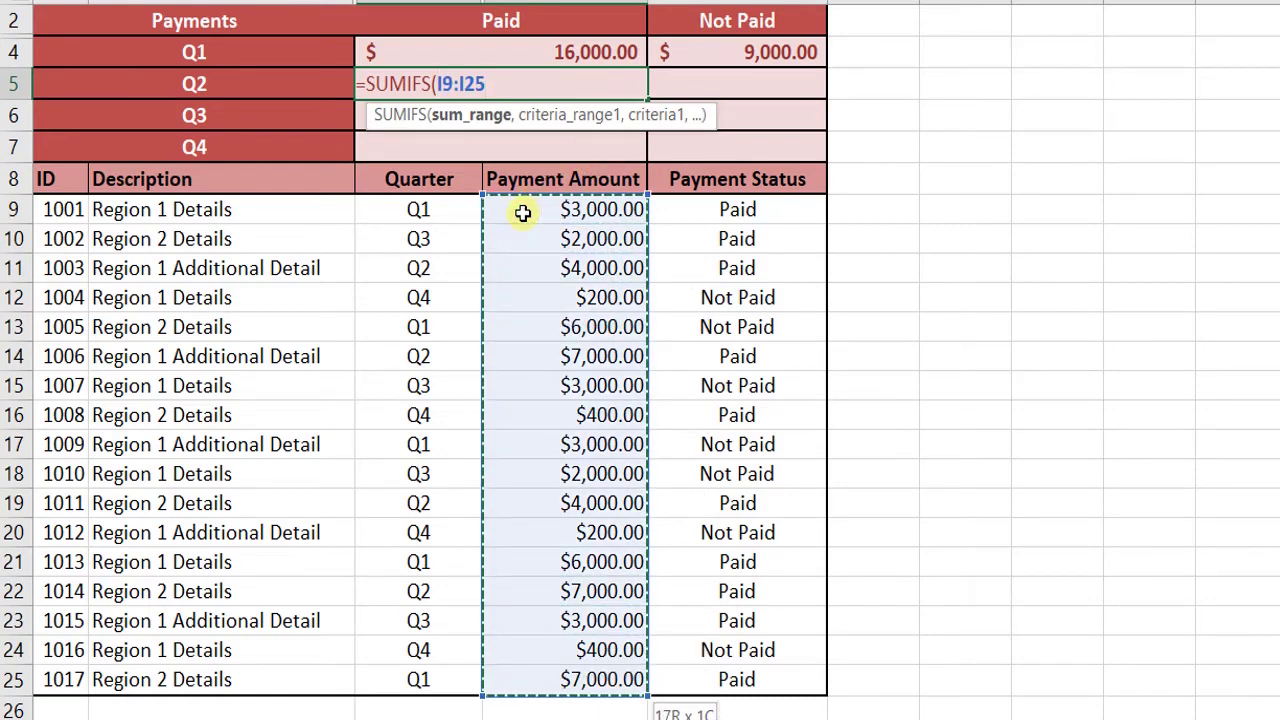
text(,)
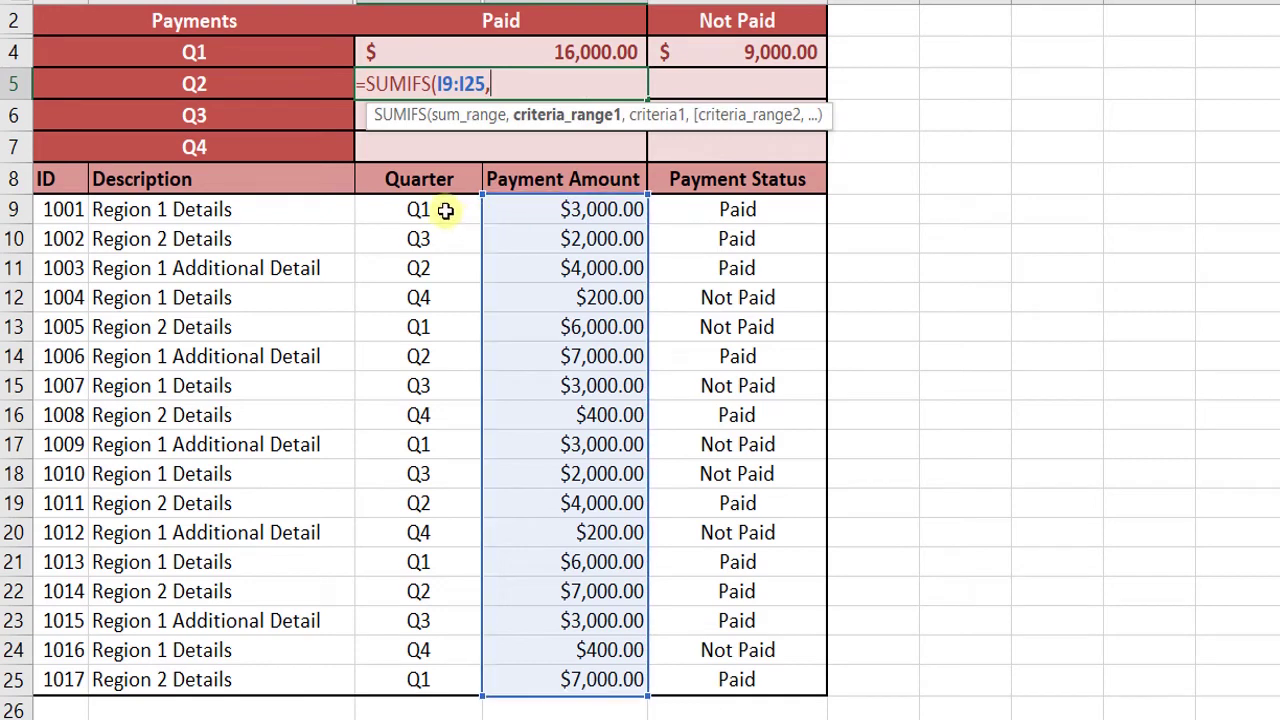
Add the Quarter range E9:E25, removing a mistakenly entered status range.
click(445, 211)
key(shift+Down)
key(shift+Down)
key(shift+Down)
key(shift+Down)
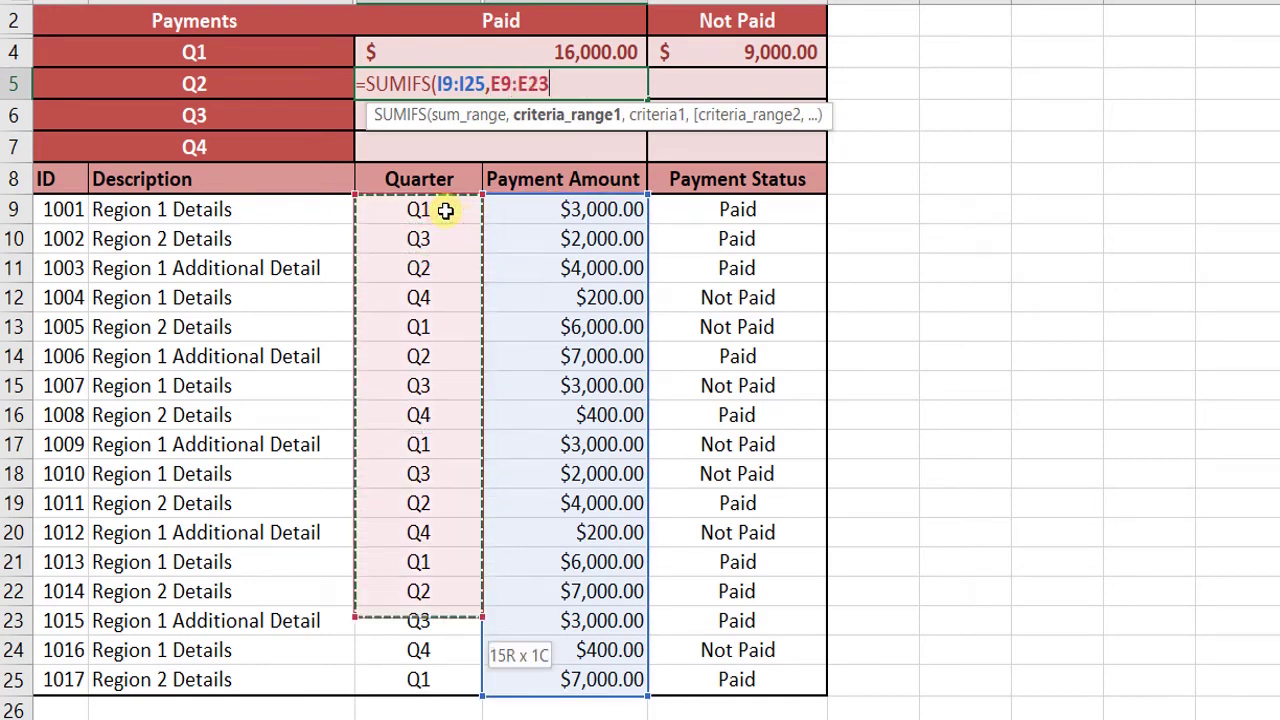
key(shift+Down)
key(shift+Down)
key(shift+Down)
key(shift+Up)
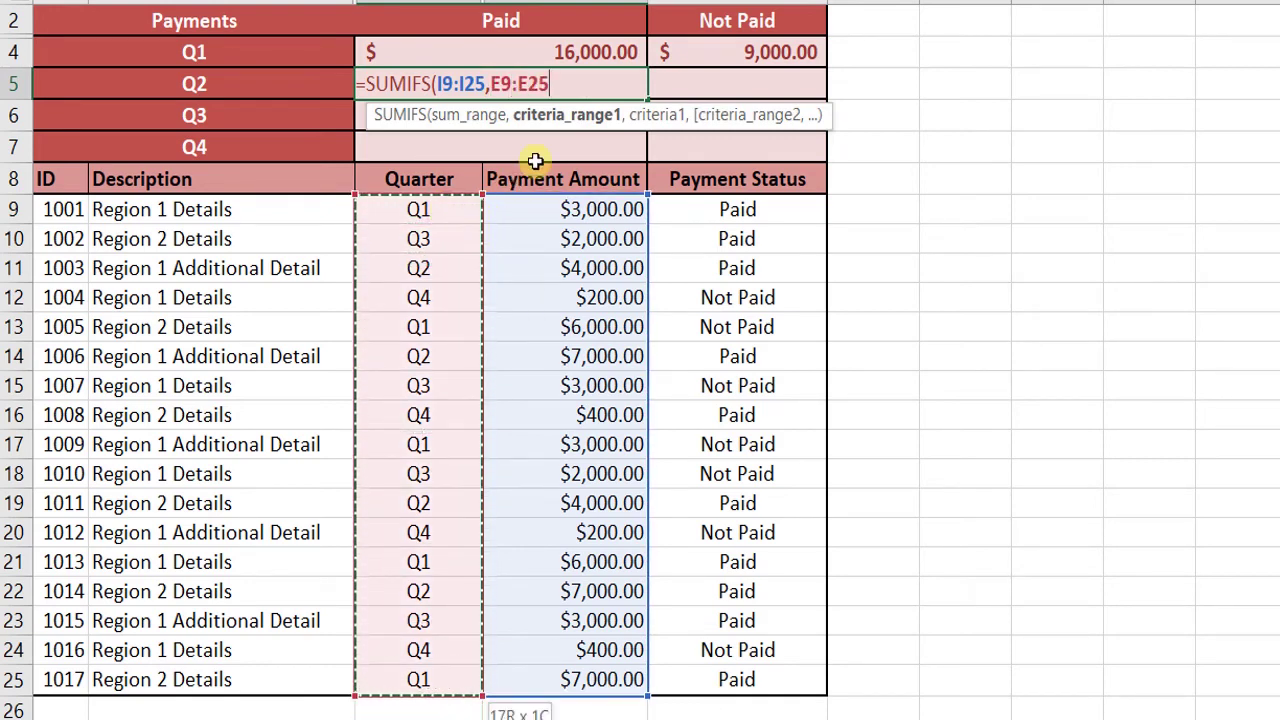
text(,)
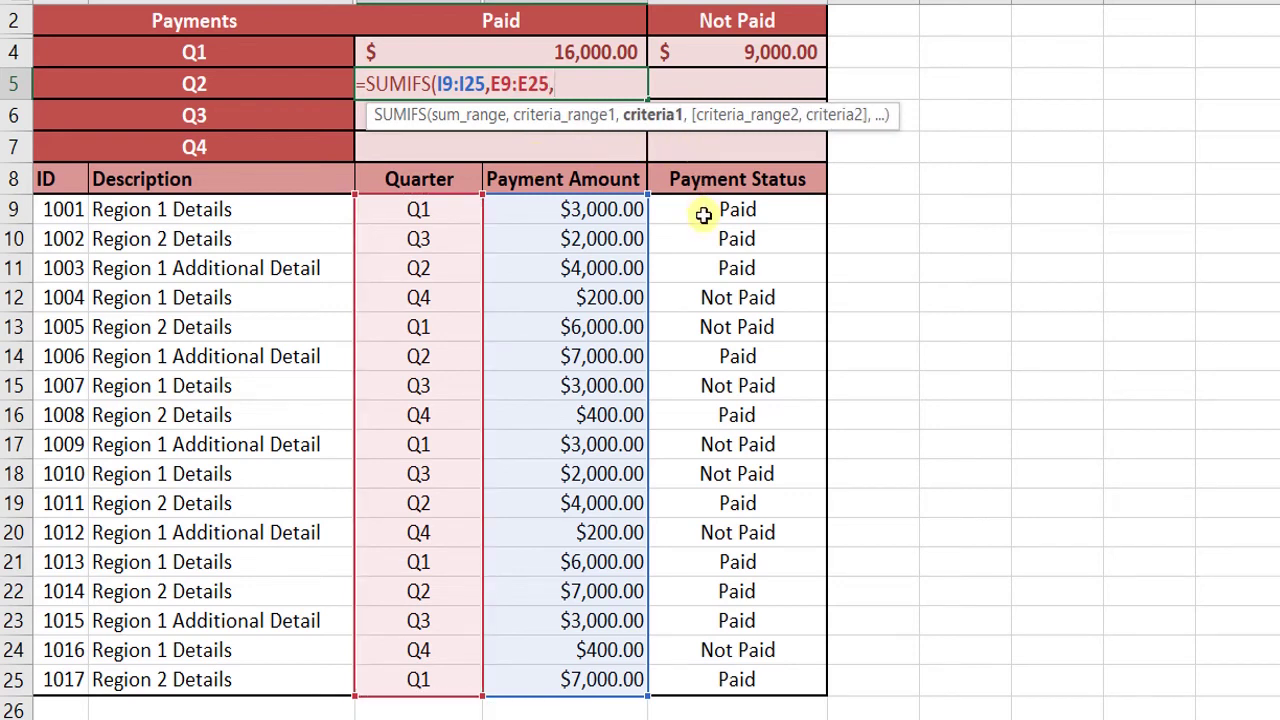
click(703, 210)
key(shift+Down)
key(shift+Down)
key(shift+Down)
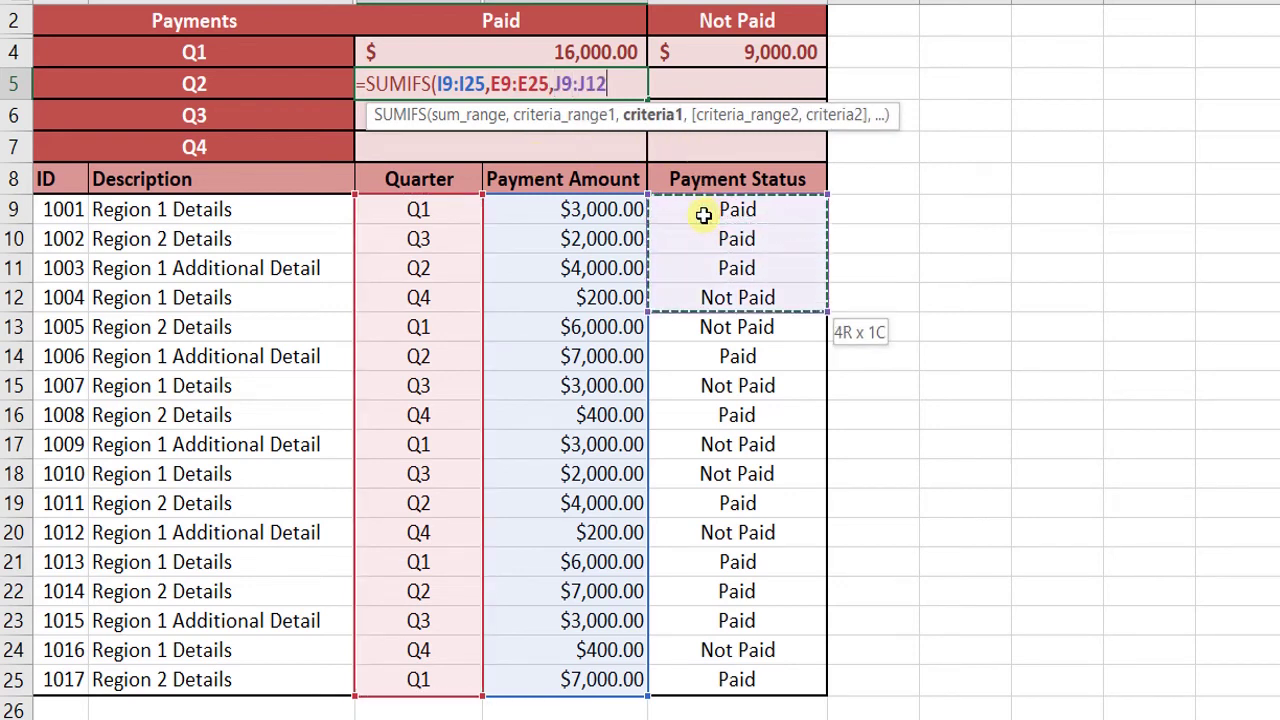
key(shift+Down)
key(shift+Down)
key(shift+Down)
key(shift+Down)
key(shift+Down)
key(shift+Down)
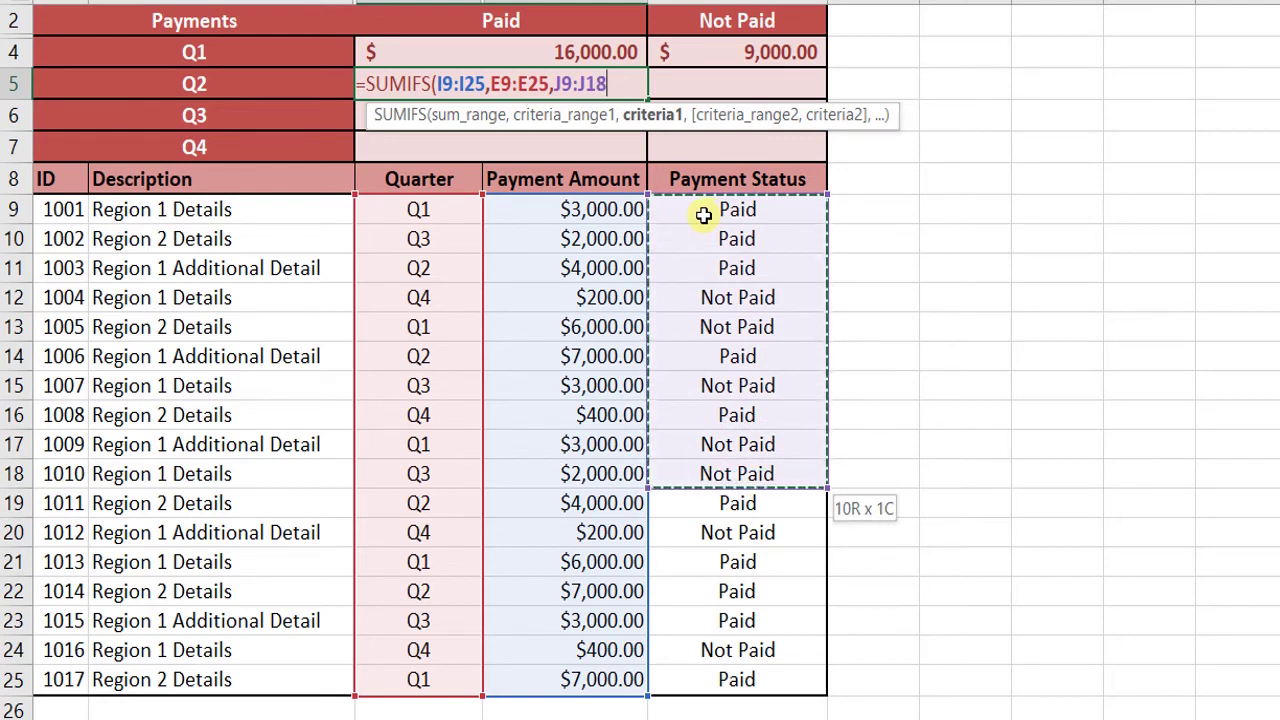
key(BackSpace)
key(BackSpace)
key(BackSpace)
key(BackSpace)
key(BackSpace)
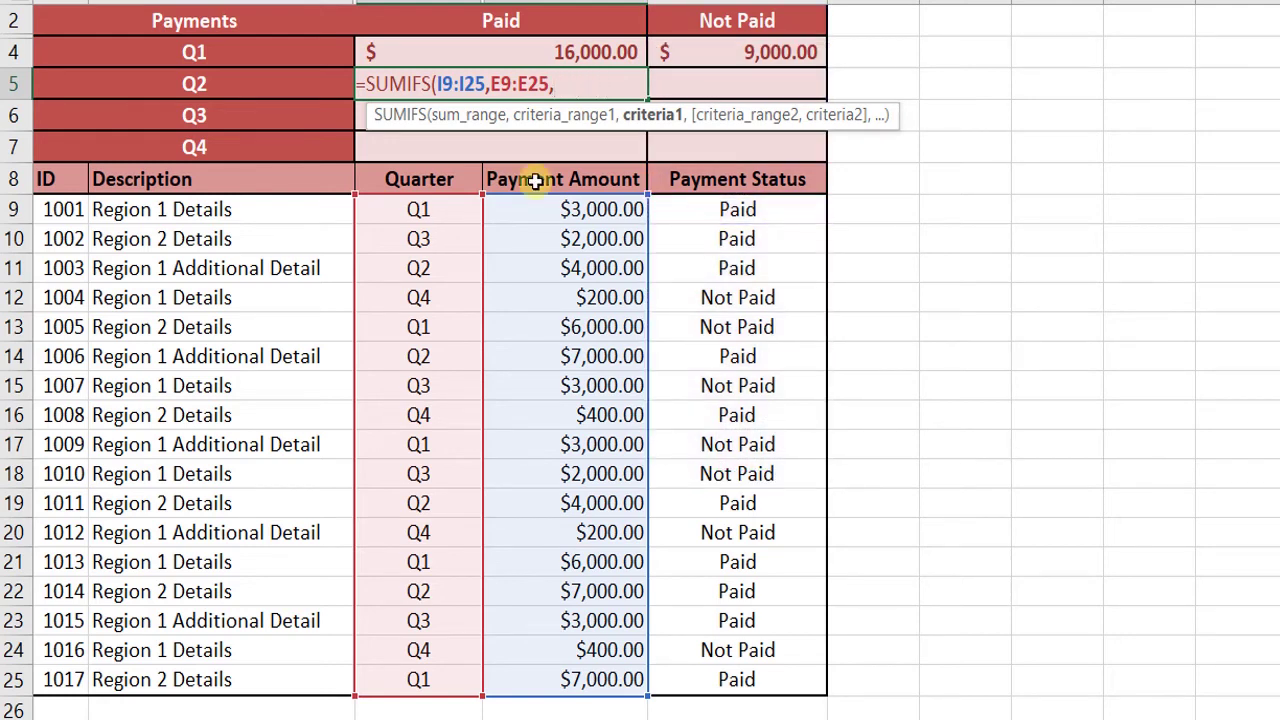
Finish with criteria B5, J9:J25 and E2 and enter it, giving $22,000.00.
click(287, 93)
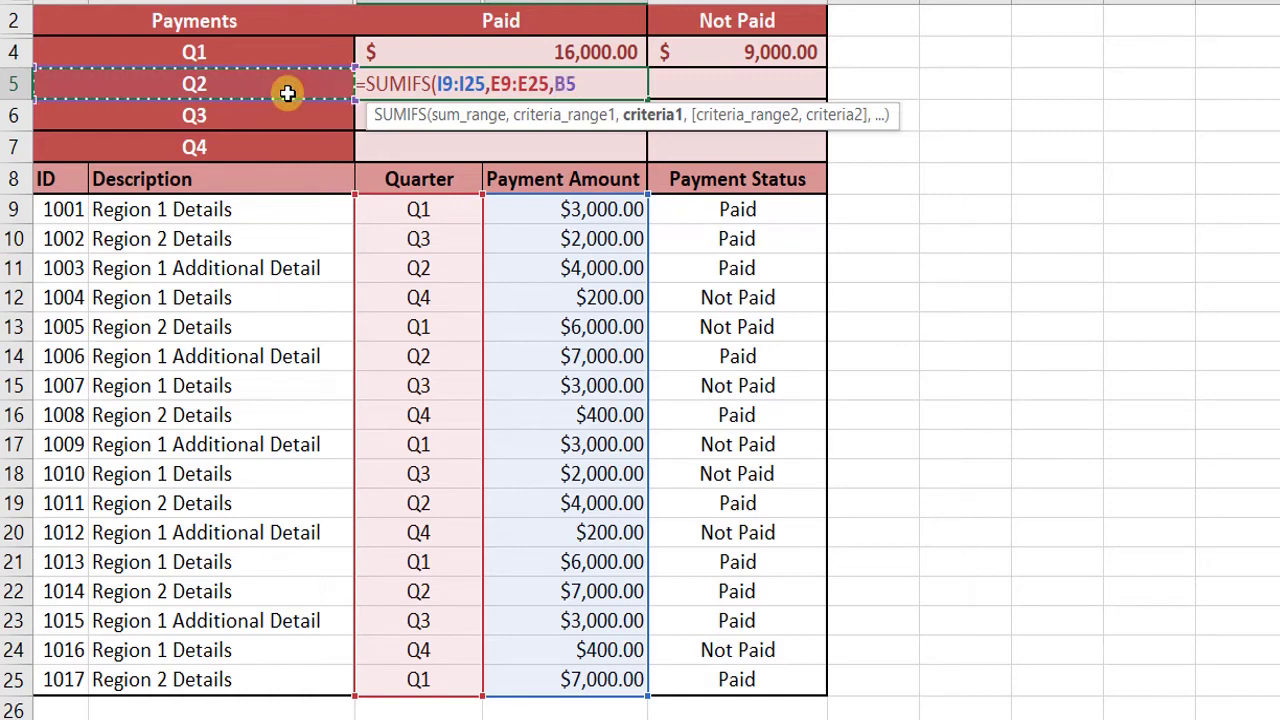
text(,)
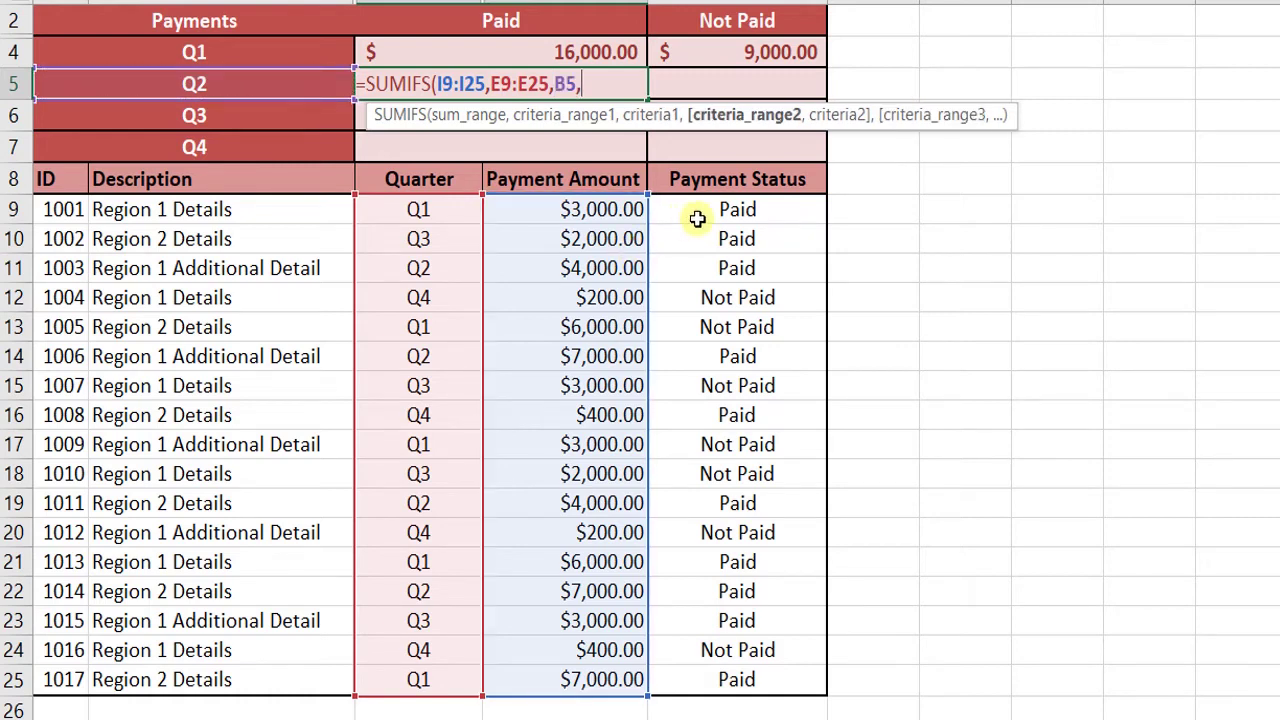
drag(709, 207, 709, 206)
key(shift+Down)
key(shift+Down)
key(shift+Down)
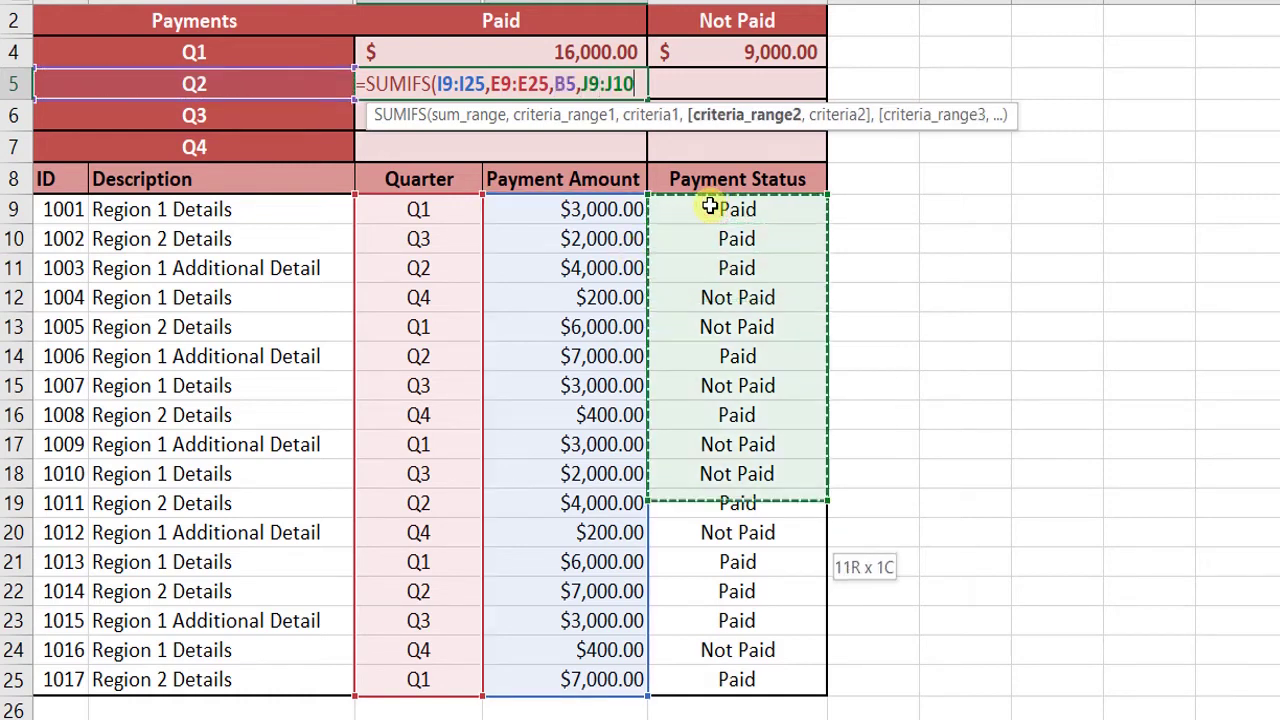
key(shift+Down)
key(shift+Down)
key(shift+Down)
key(shift+Down)
key(shift+Down)
text(,)
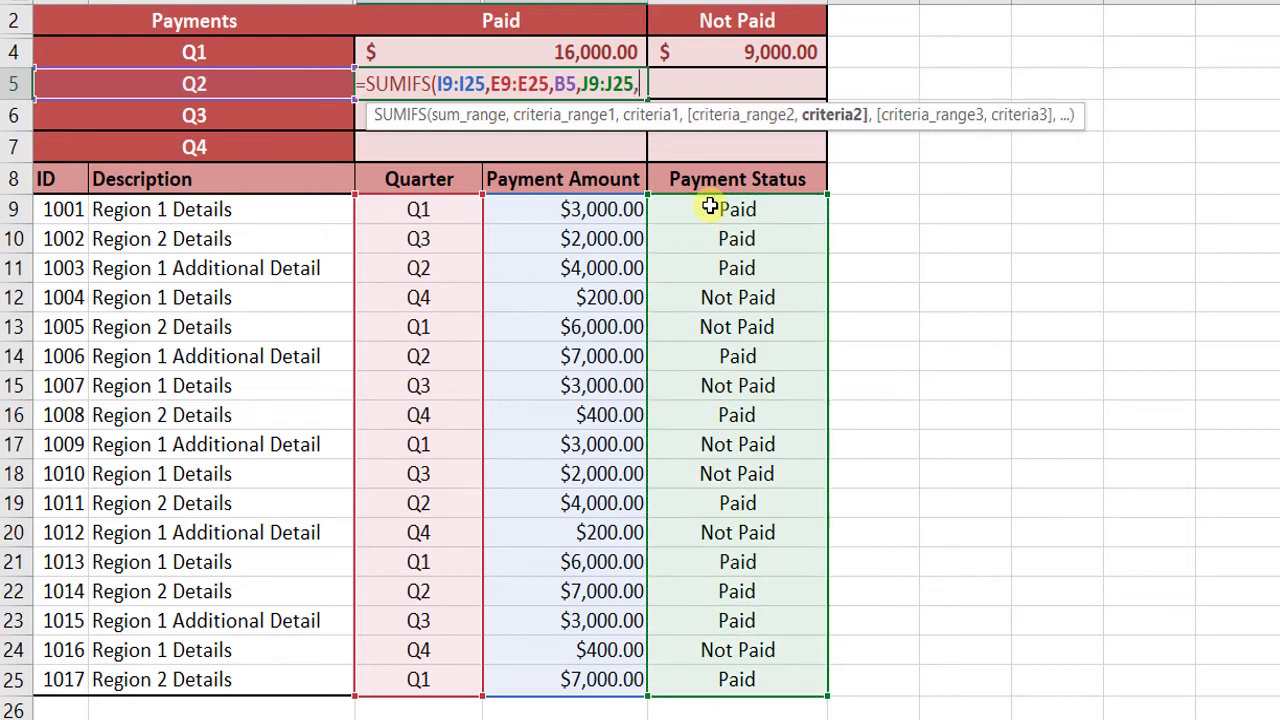
click(491, 21)
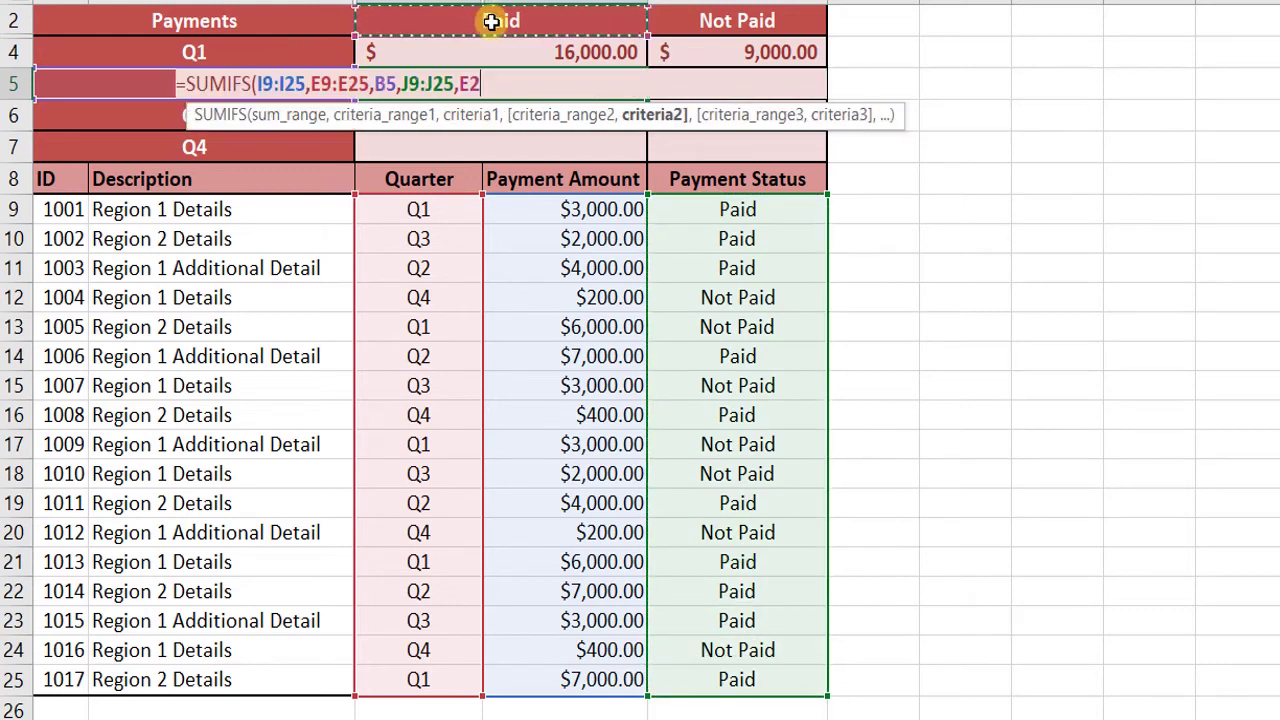
text())
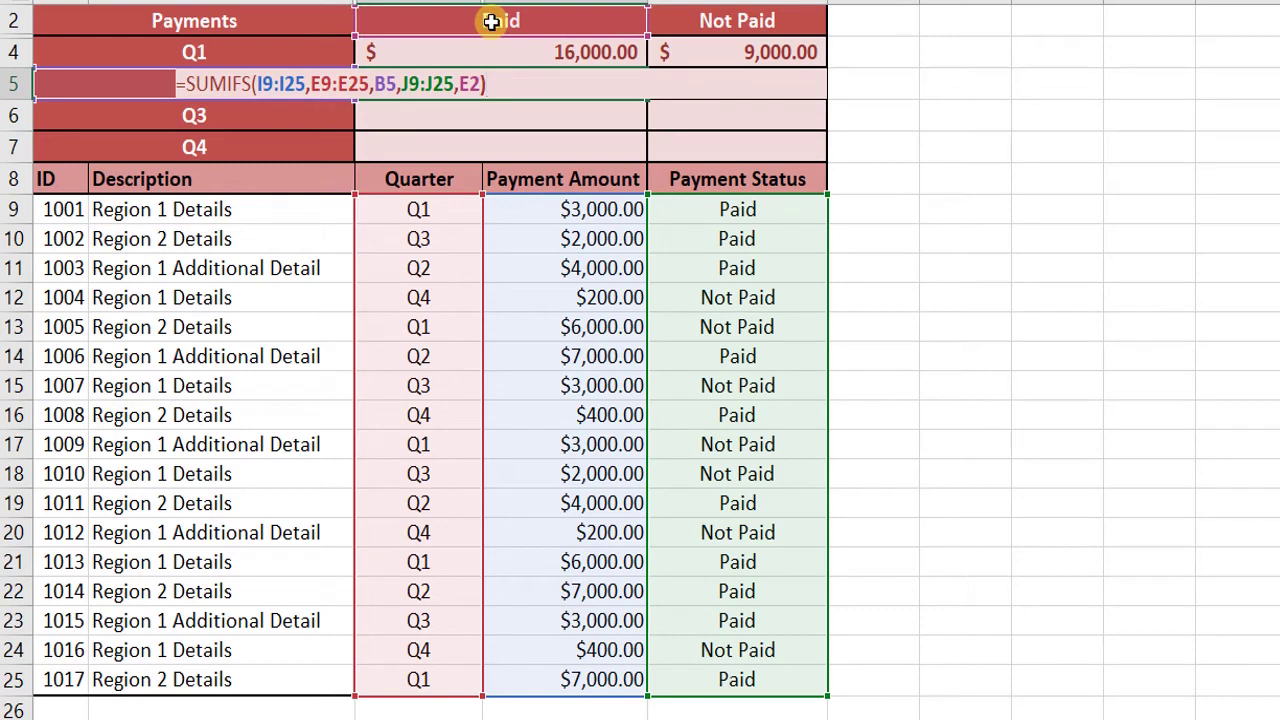
key(Return)
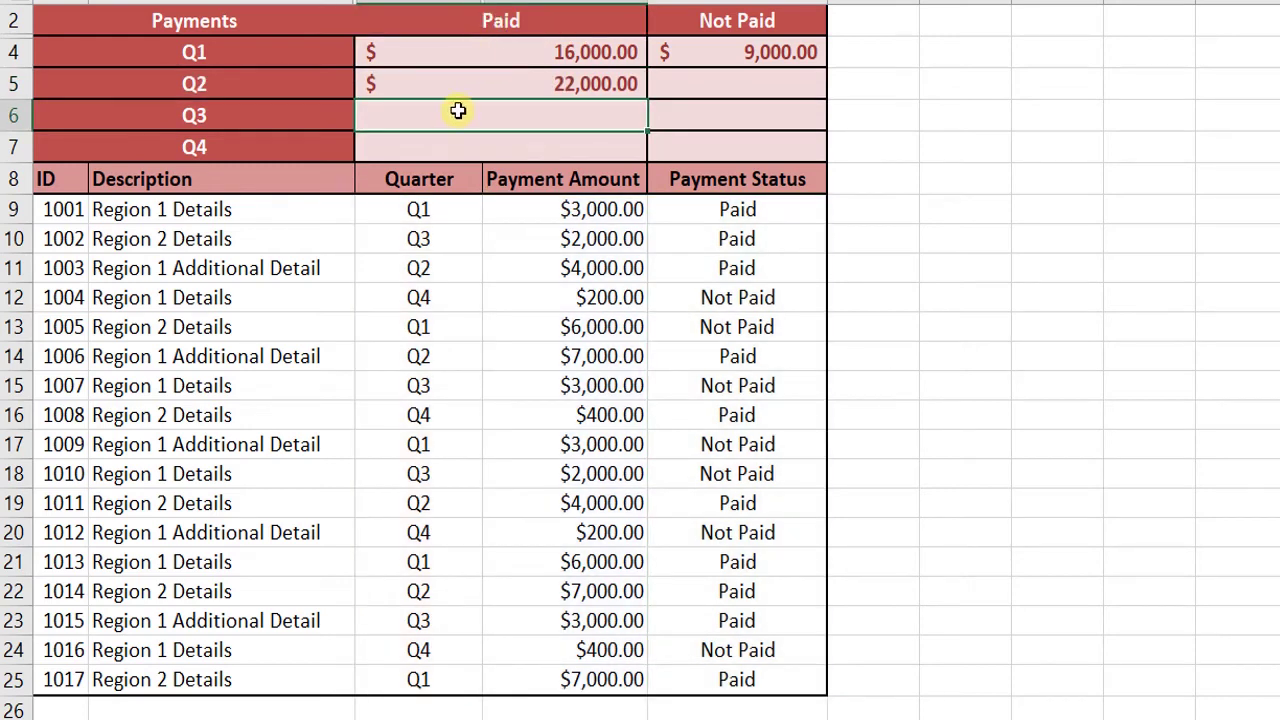
Reopen the J4 formula for editing and insert $ before I9 to lock its column.
click(532, 78)
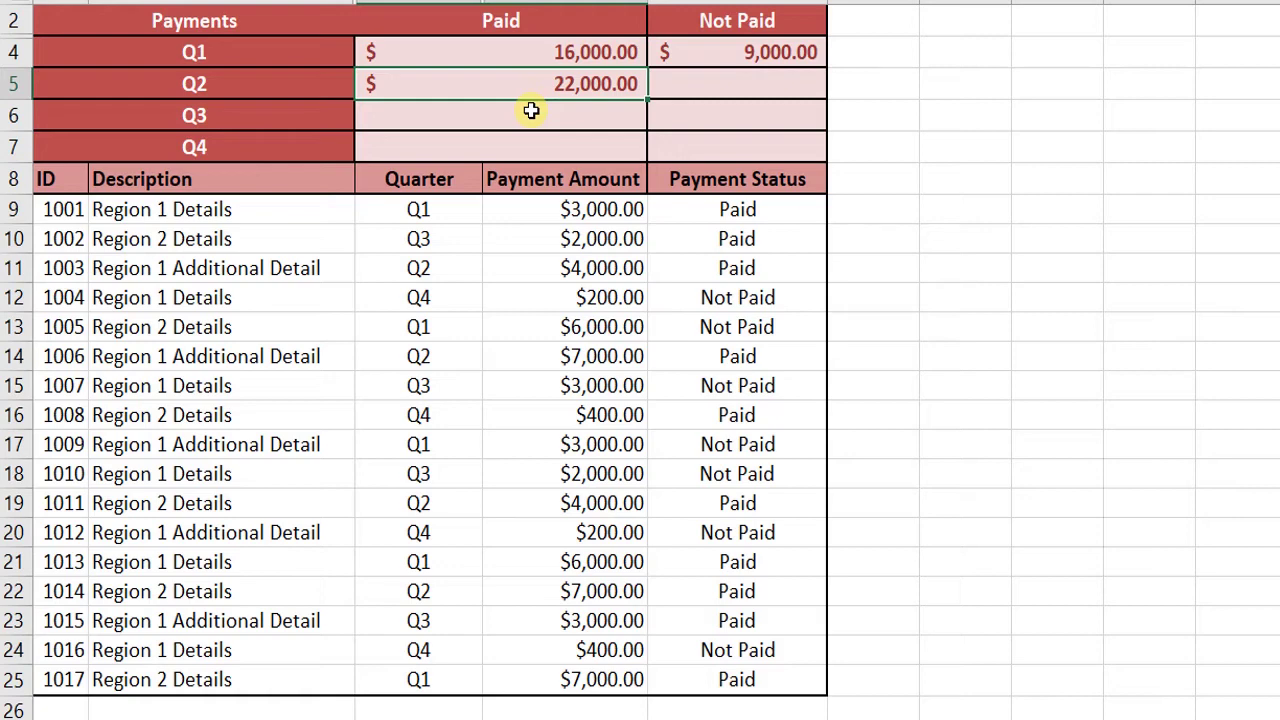
click(812, 44)
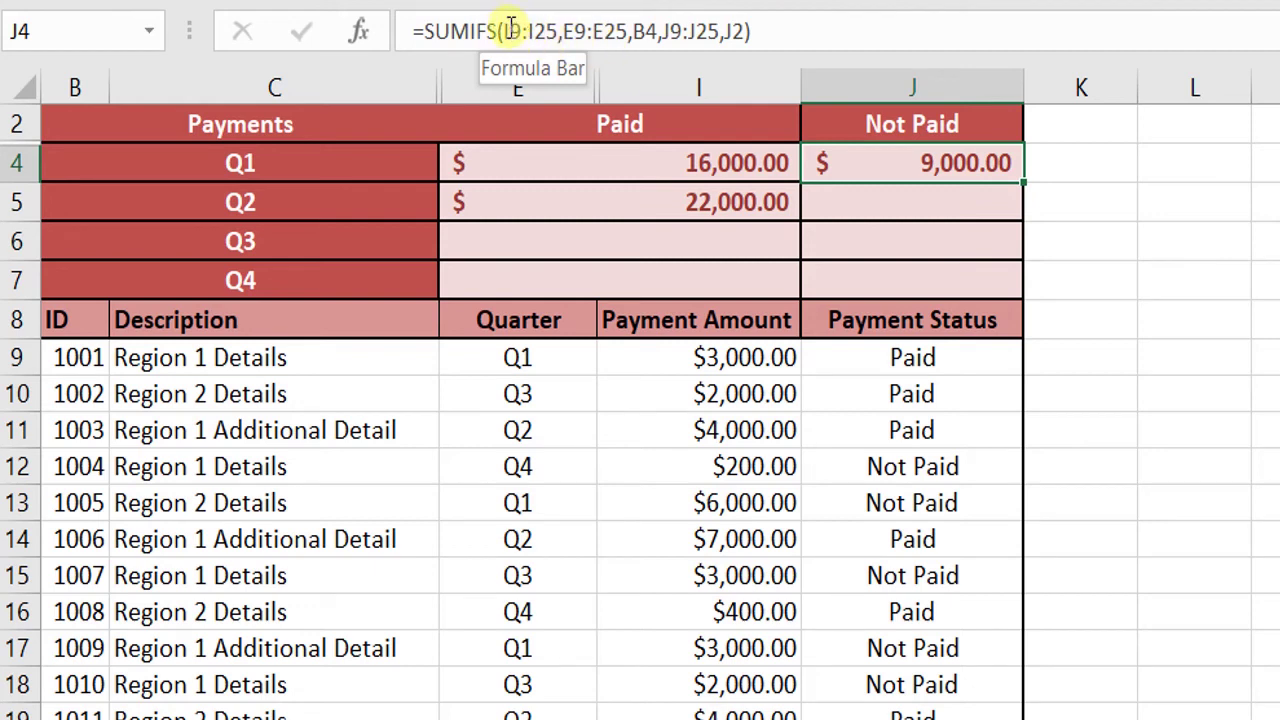
click(510, 28)
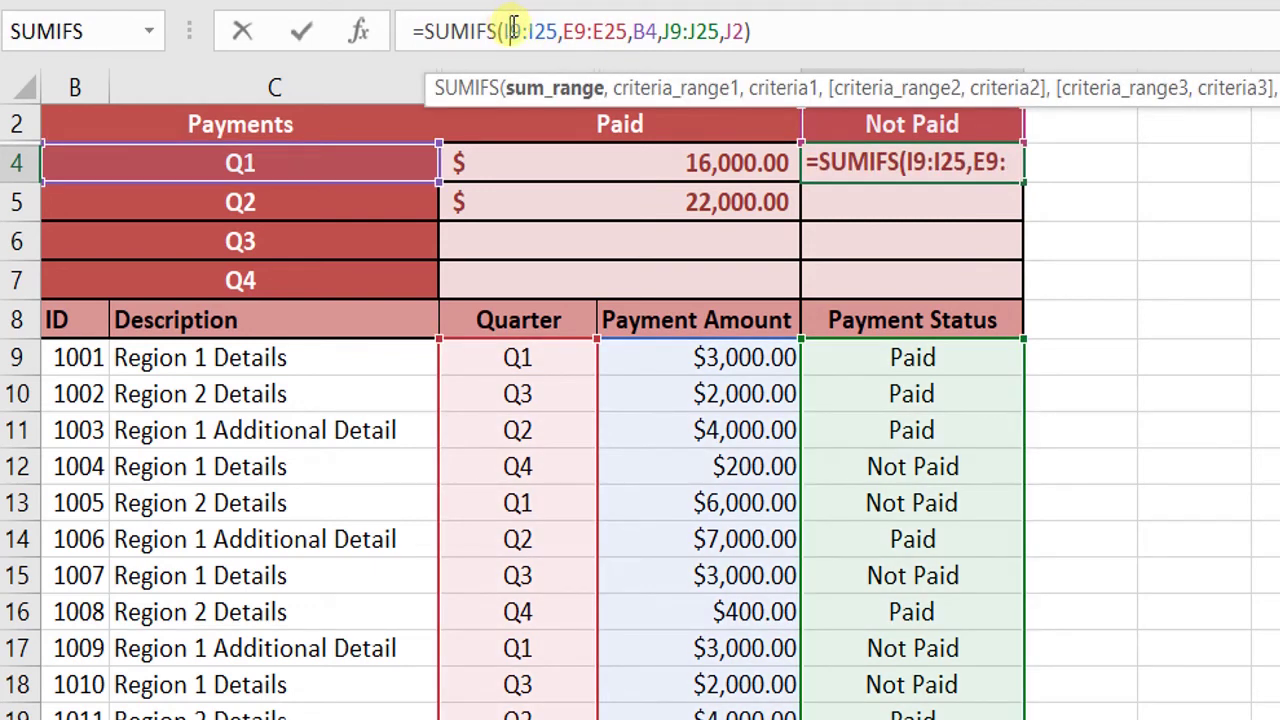
click(1028, 190)
click(1018, 173)
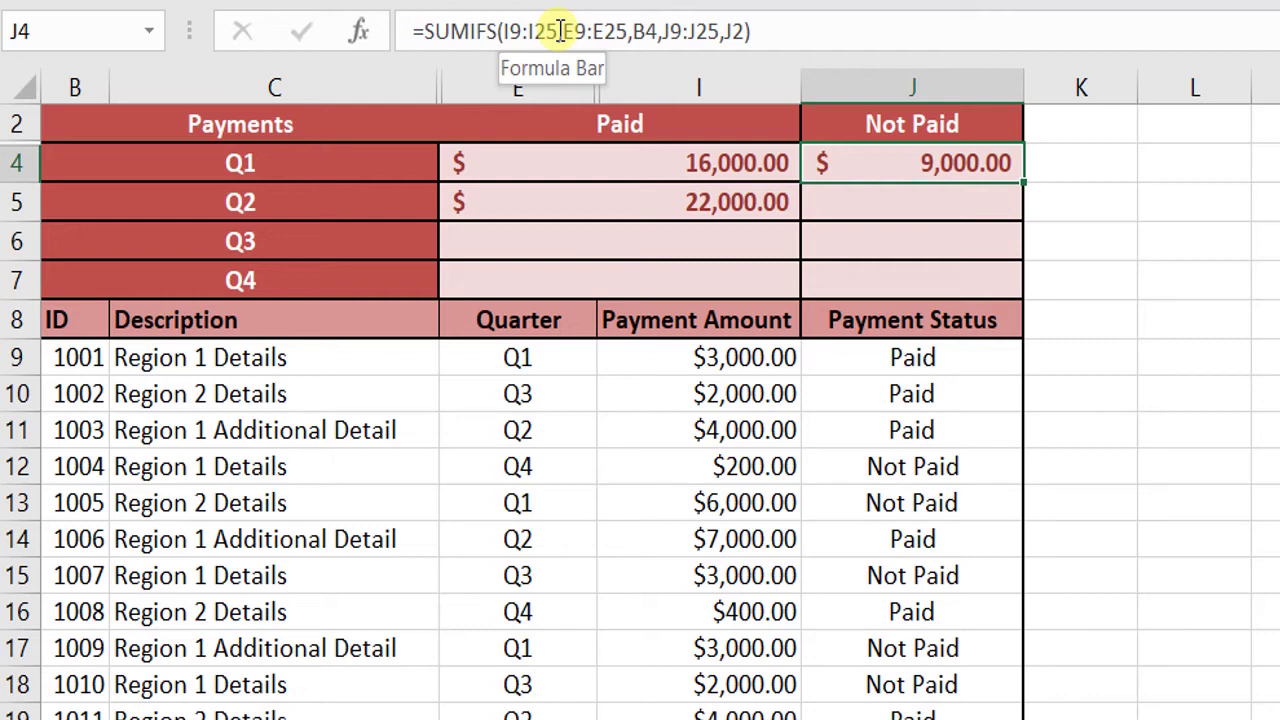
click(503, 31)
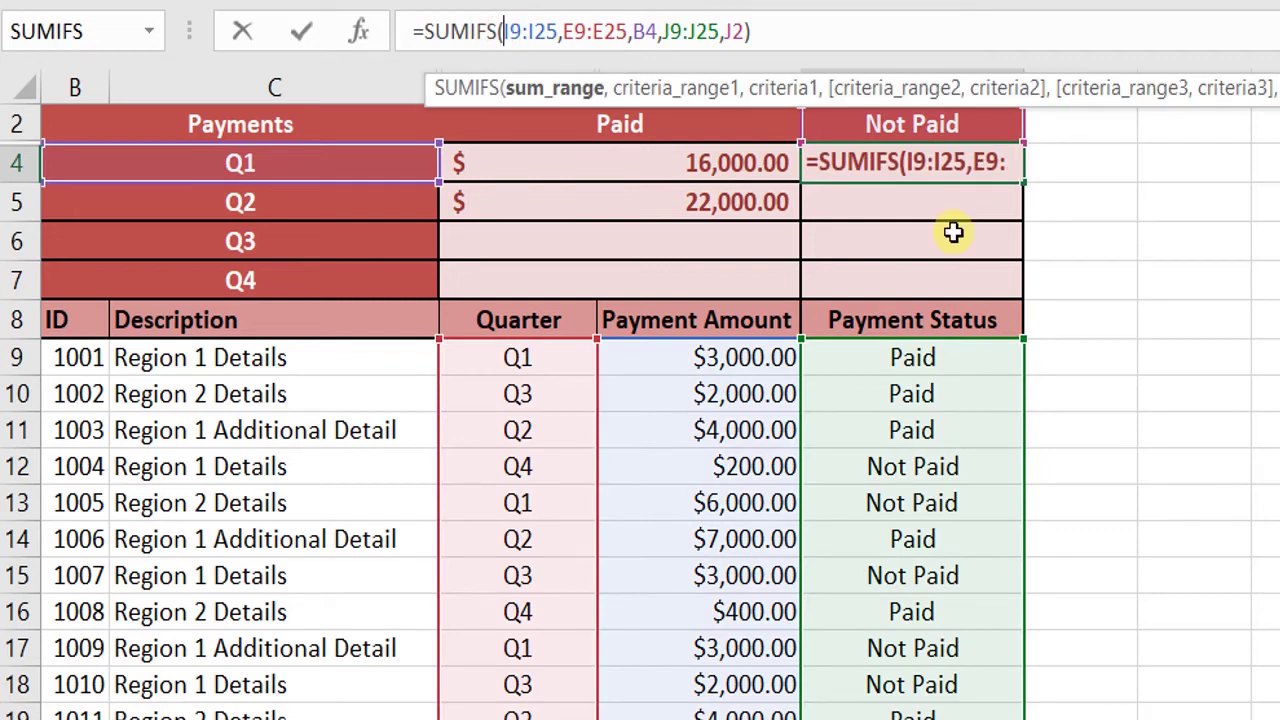
text($)
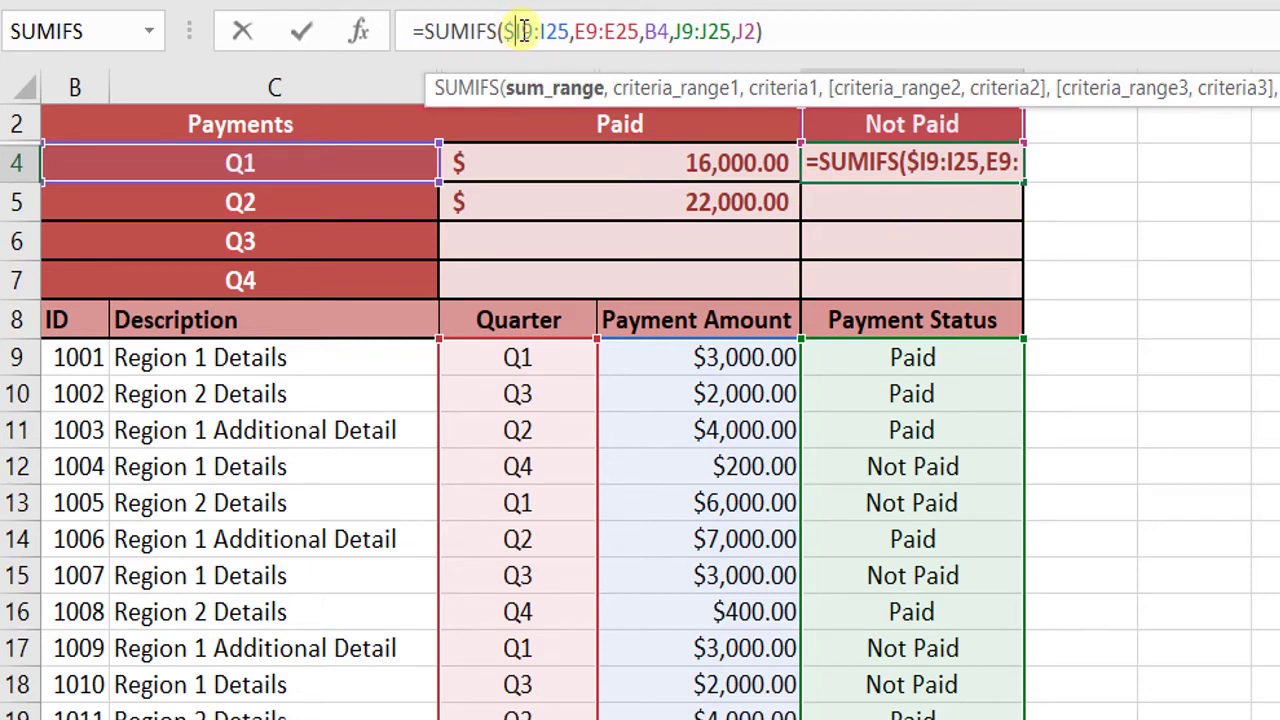
Add the remaining $ signs so the sum range reads $I$9:$I$25.
click(522, 31)
text($)
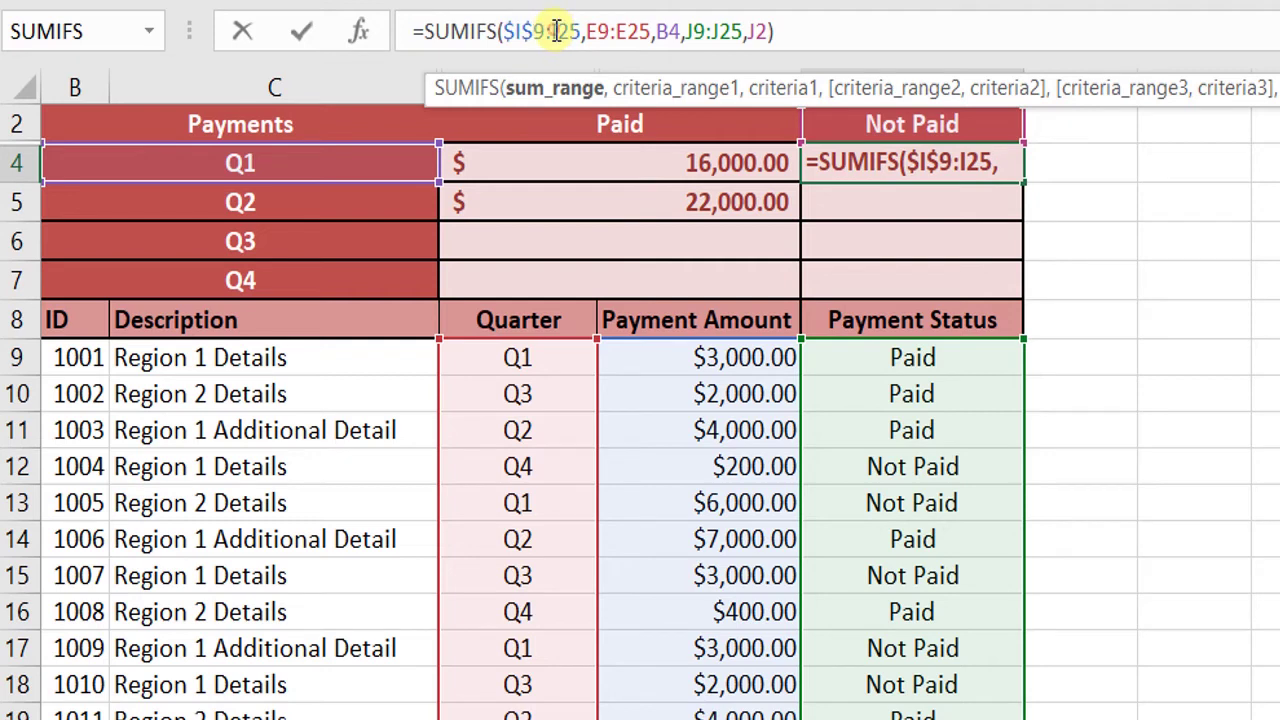
click(553, 31)
text($)
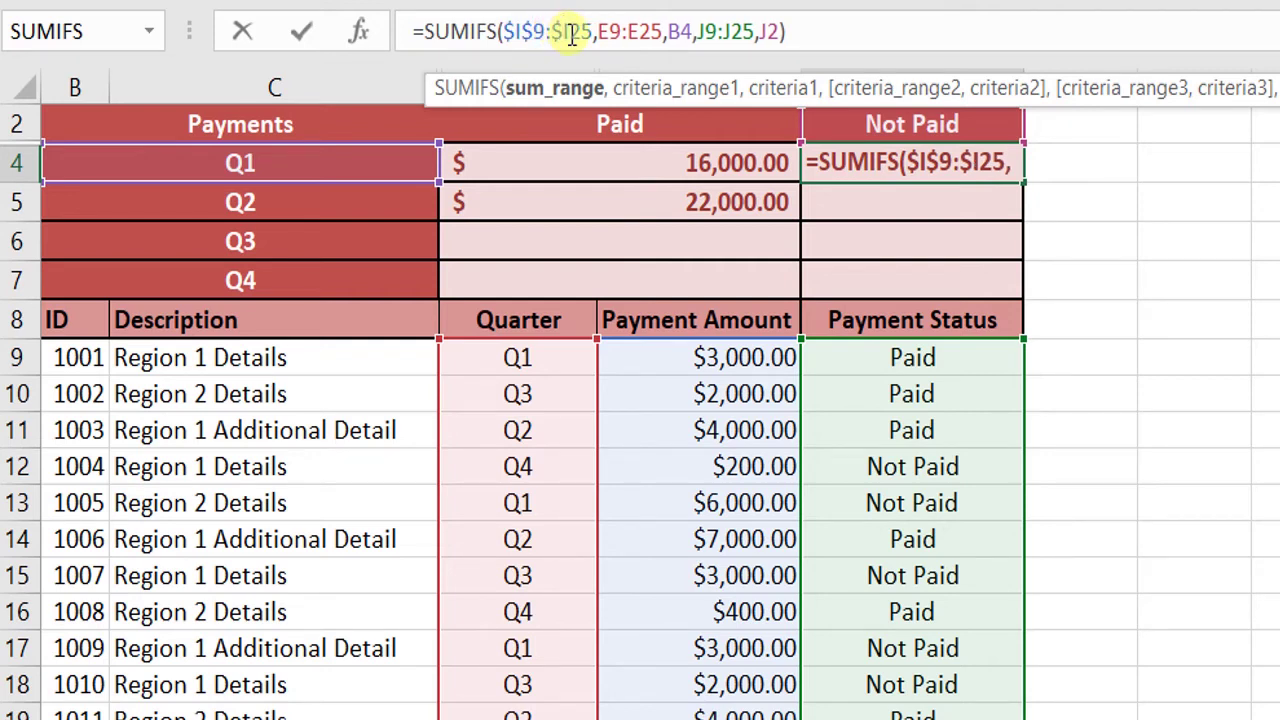
click(571, 33)
text($)
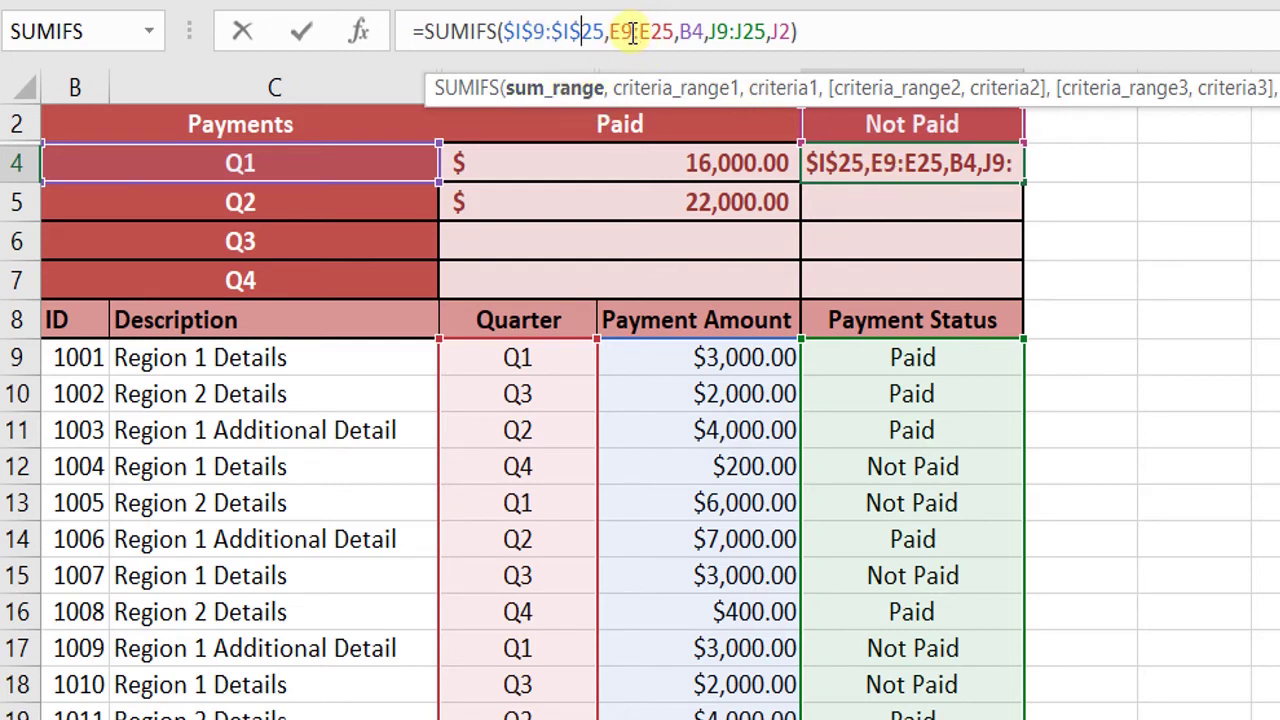
Insert $ signs into the Quarter range to lock E9:E25.
click(626, 32)
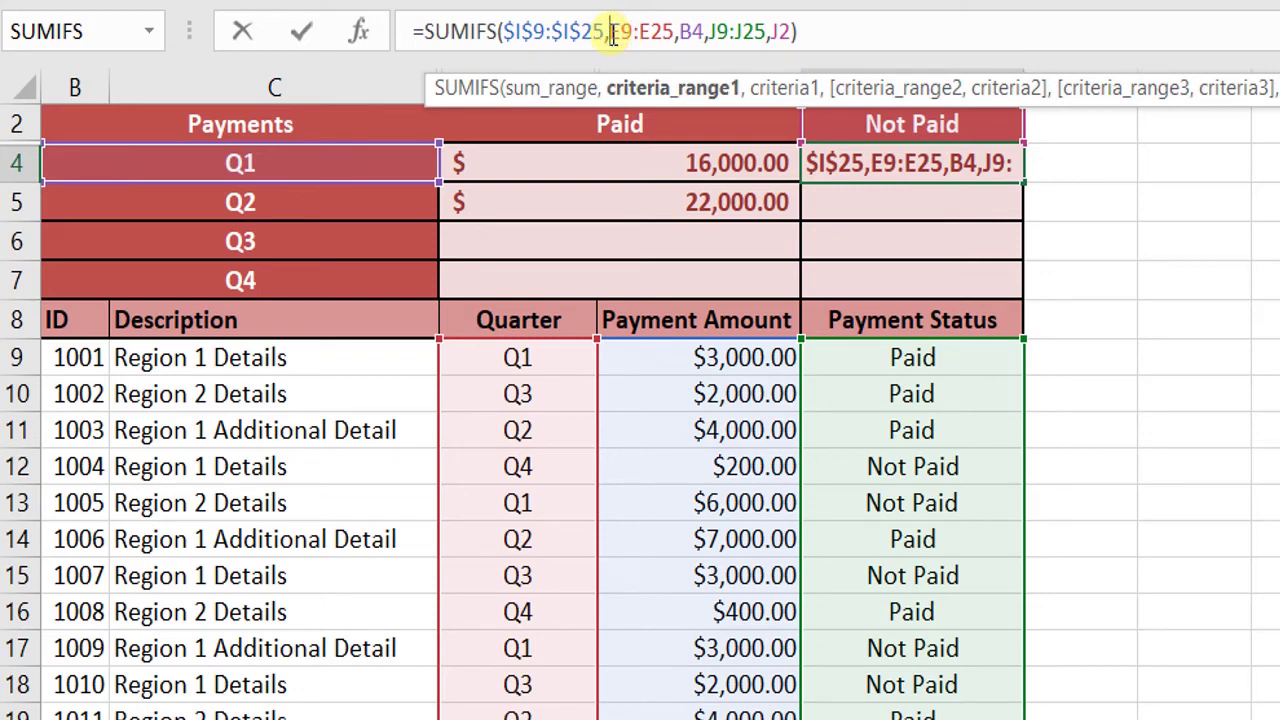
text($)
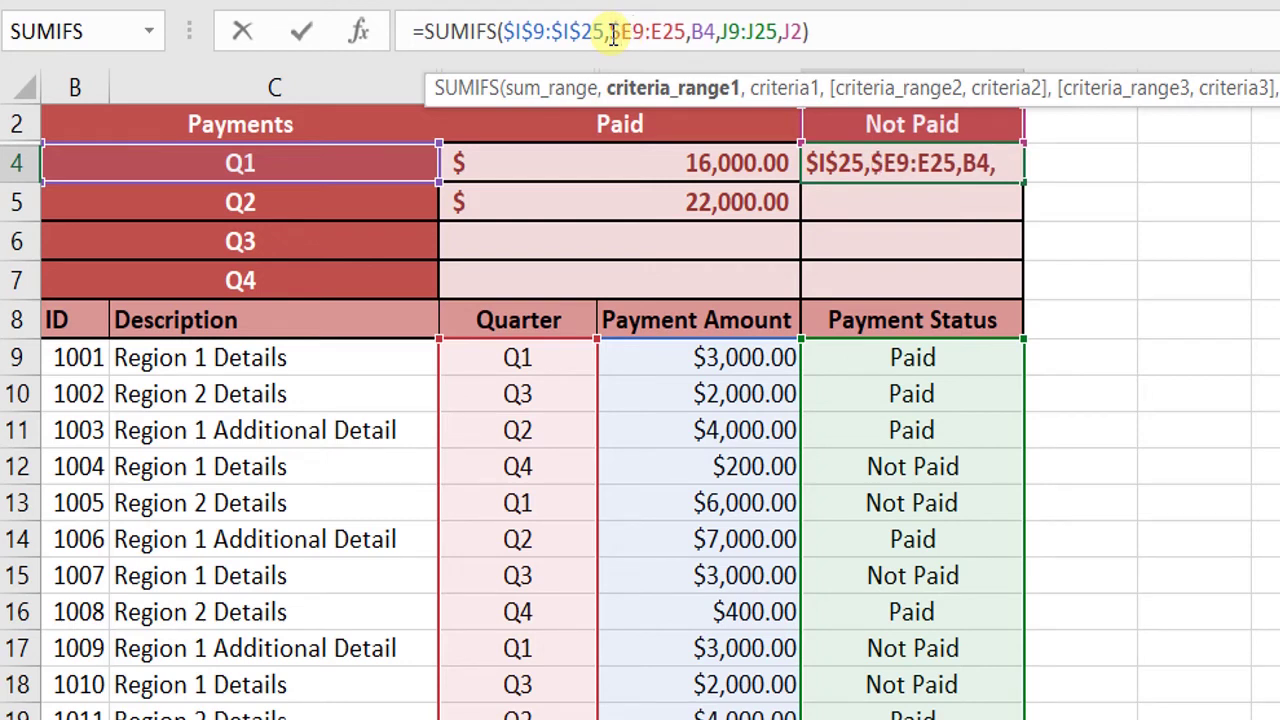
text($)
key(Right)
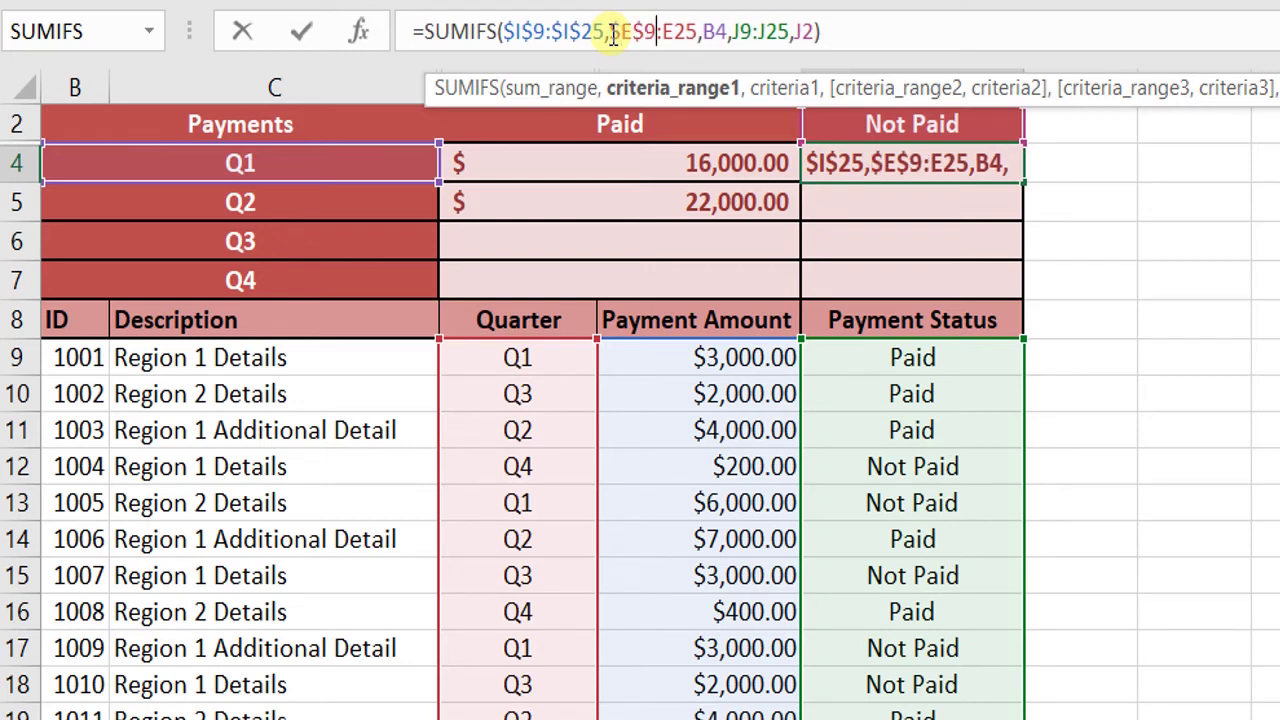
key(Right)
text($I)
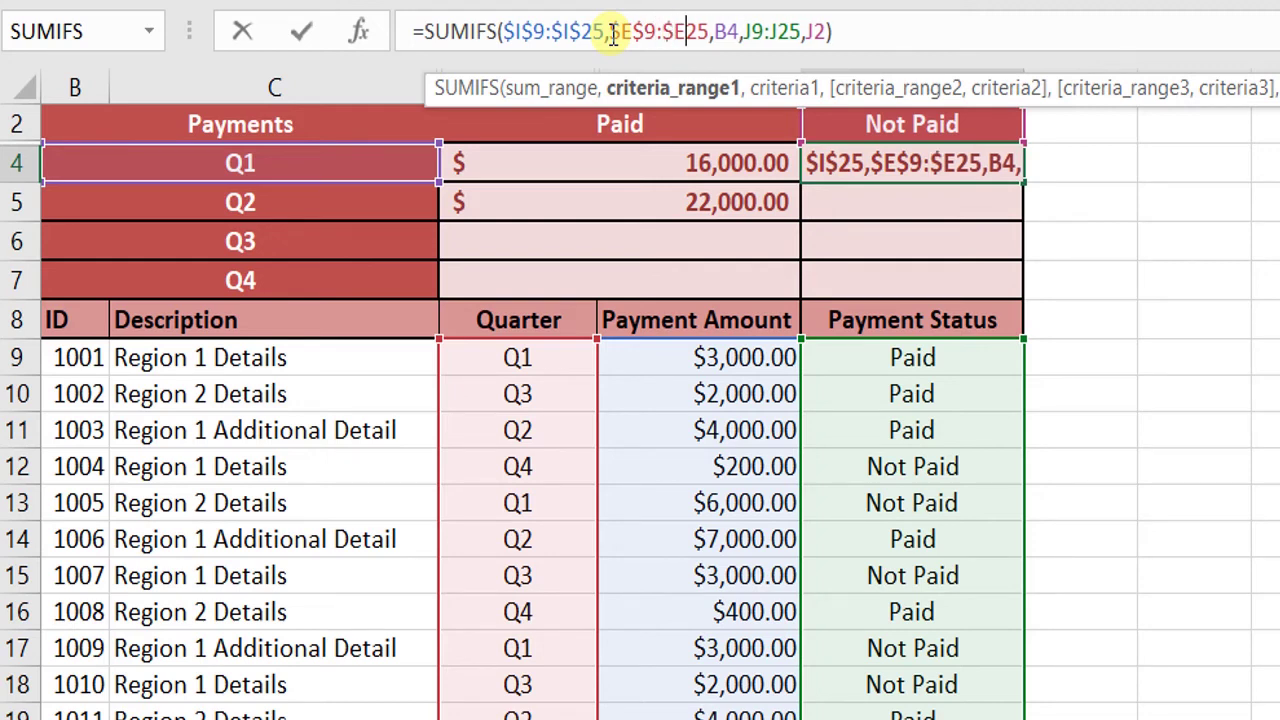
text($)
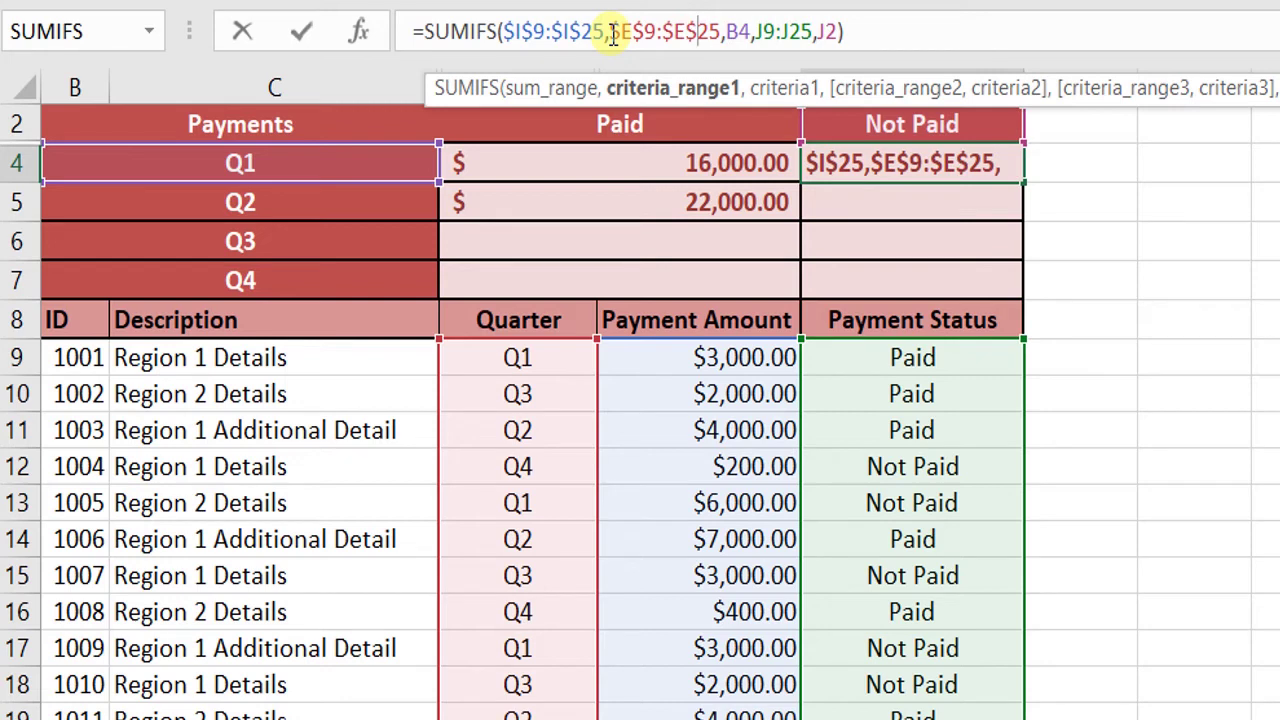
In J4's SUMIFS, make the Payment Status range absolute as $J$9:$J$25.
click(731, 31)
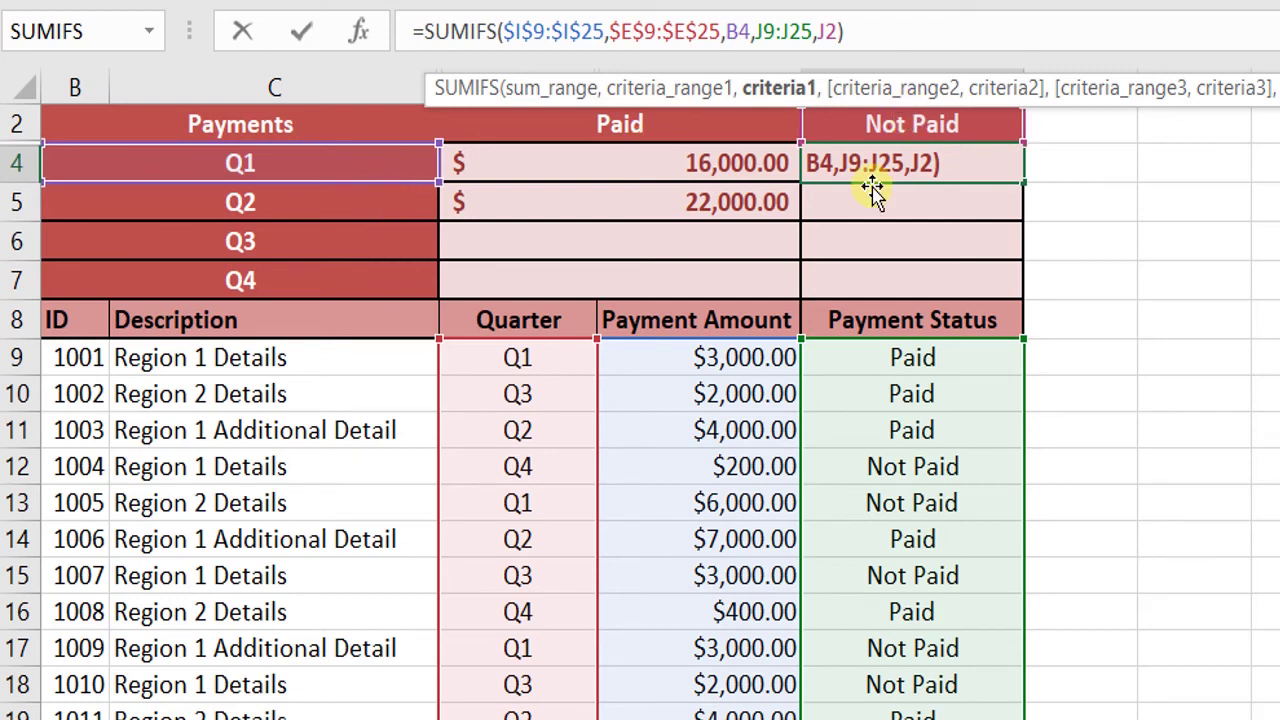
click(757, 35)
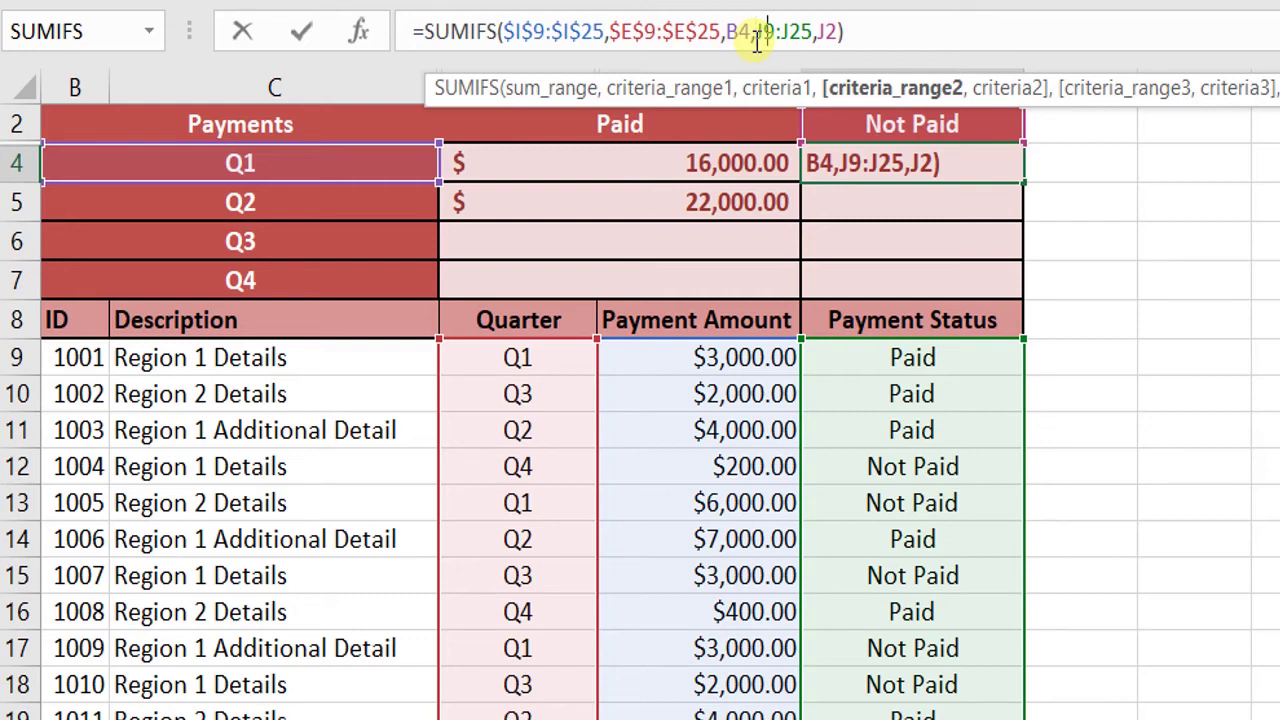
text($)
key(Right)
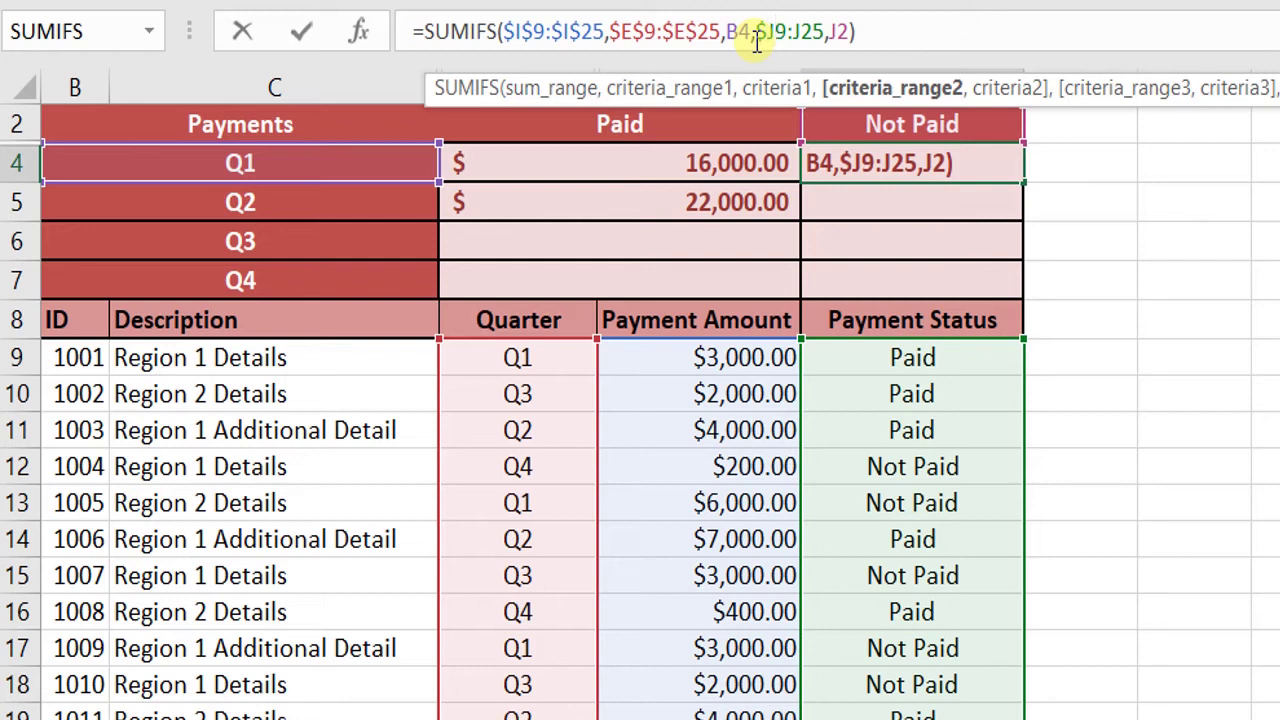
text($)
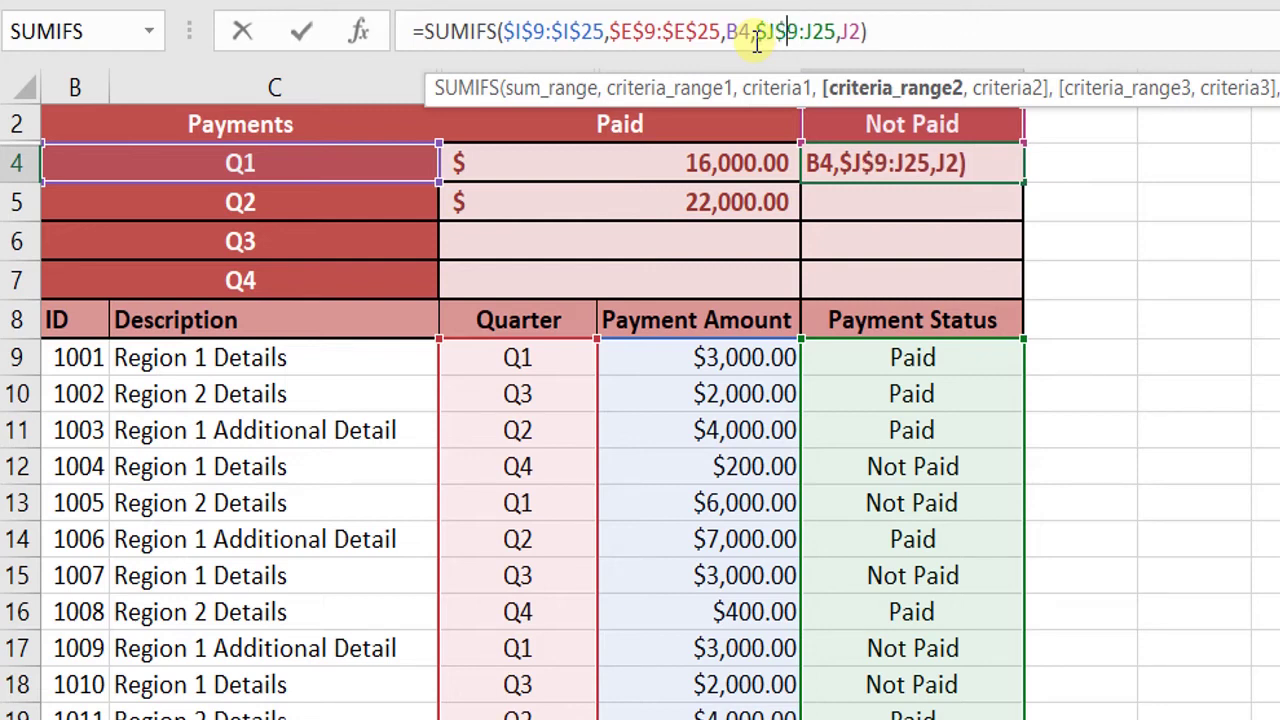
key(Right)
key(Right)
key(Right)
key(End)
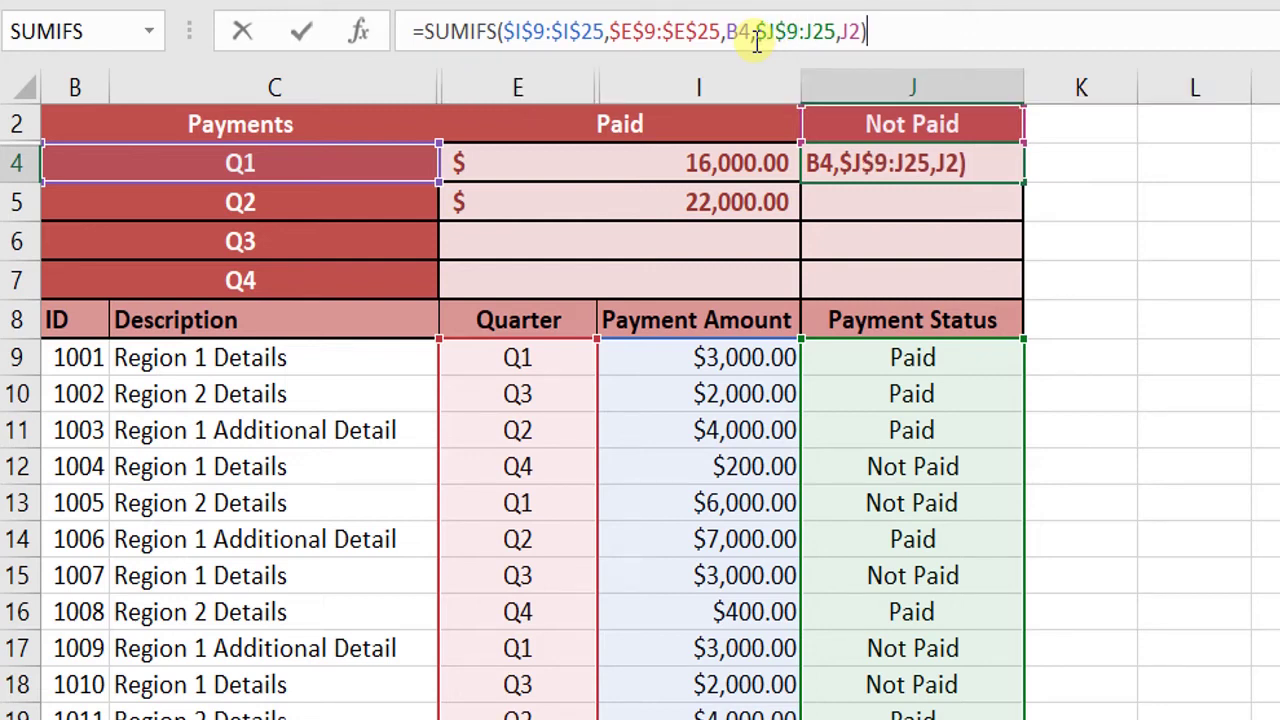
key(Left)
key(Left)
key(Left)
key(Left)
key(Left)
key(Left)
key(Left)
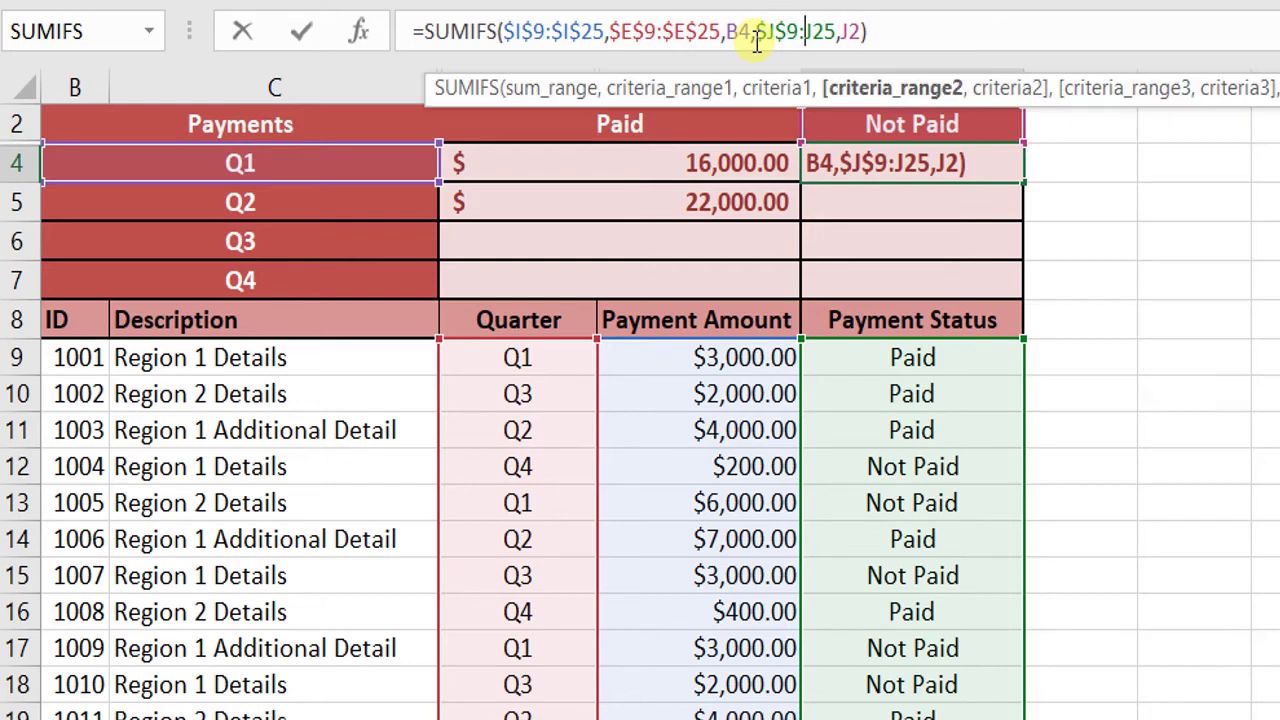
text($)
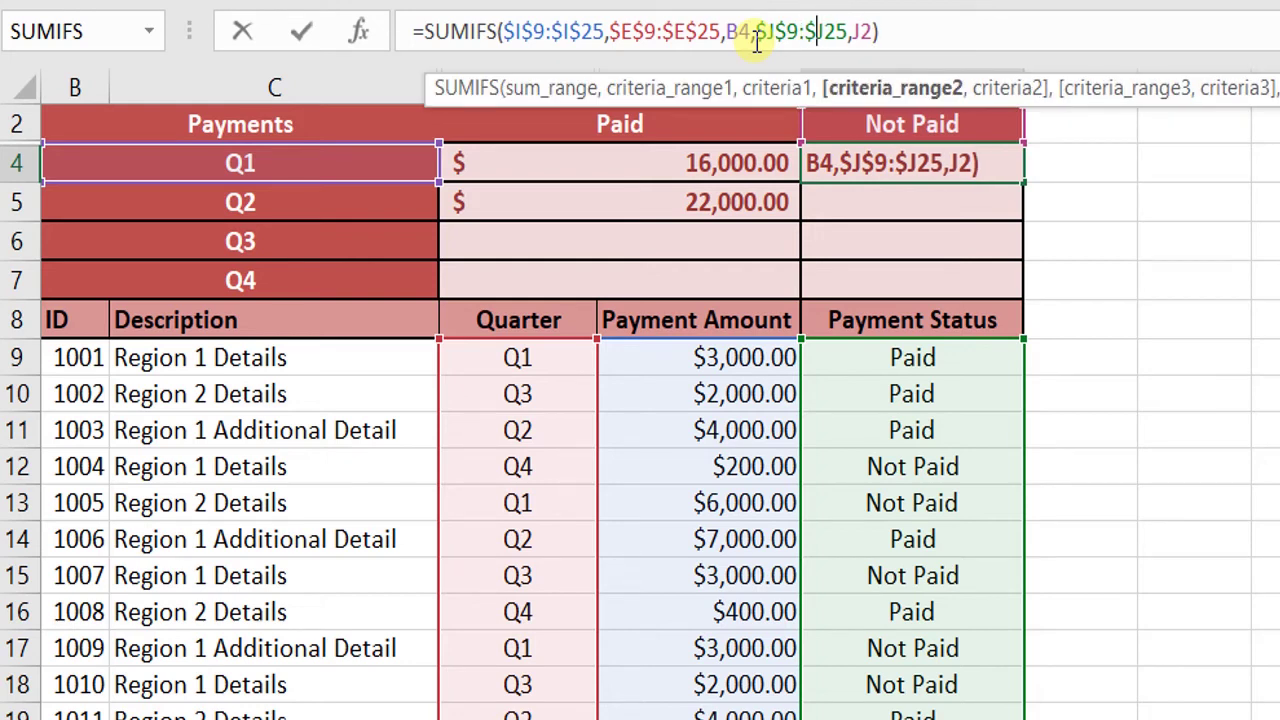
key(Right)
text($)
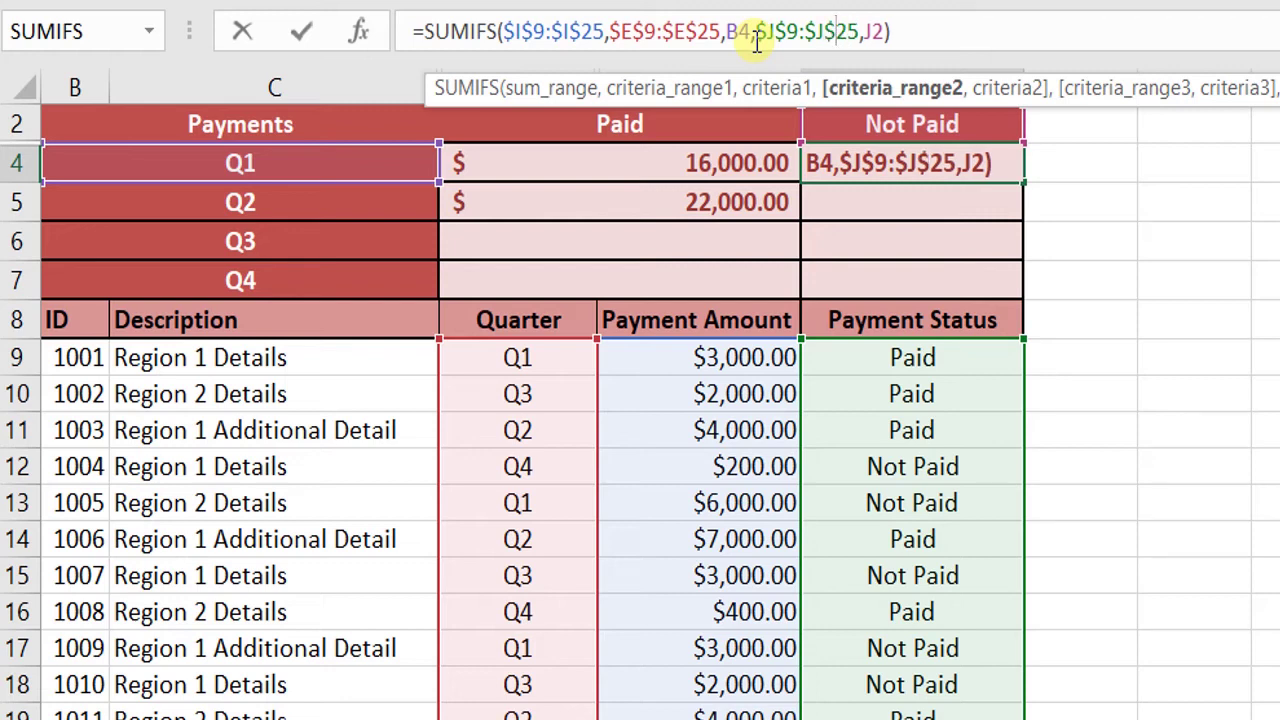
Lock the Not Paid header as $J$2 and commit, keeping the $9,000.00 result.
key(Right)
key(Right)
key(Right)
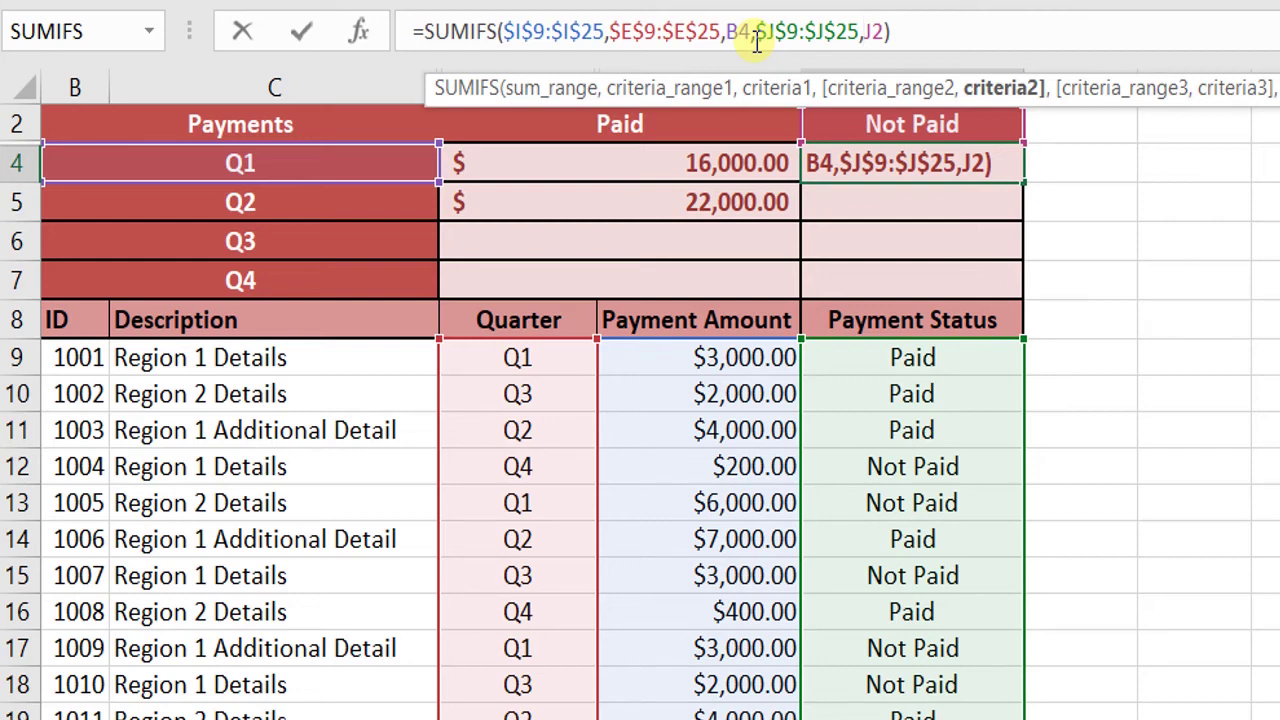
text($)
key(Right)
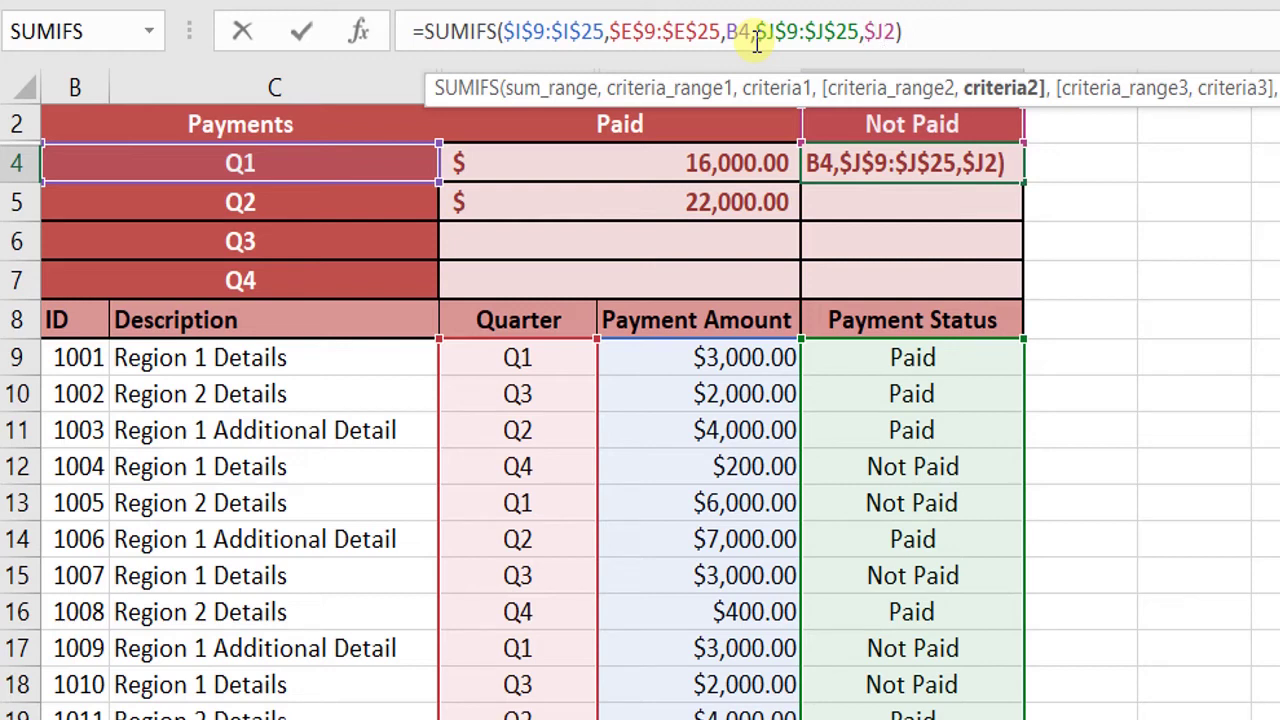
text($)
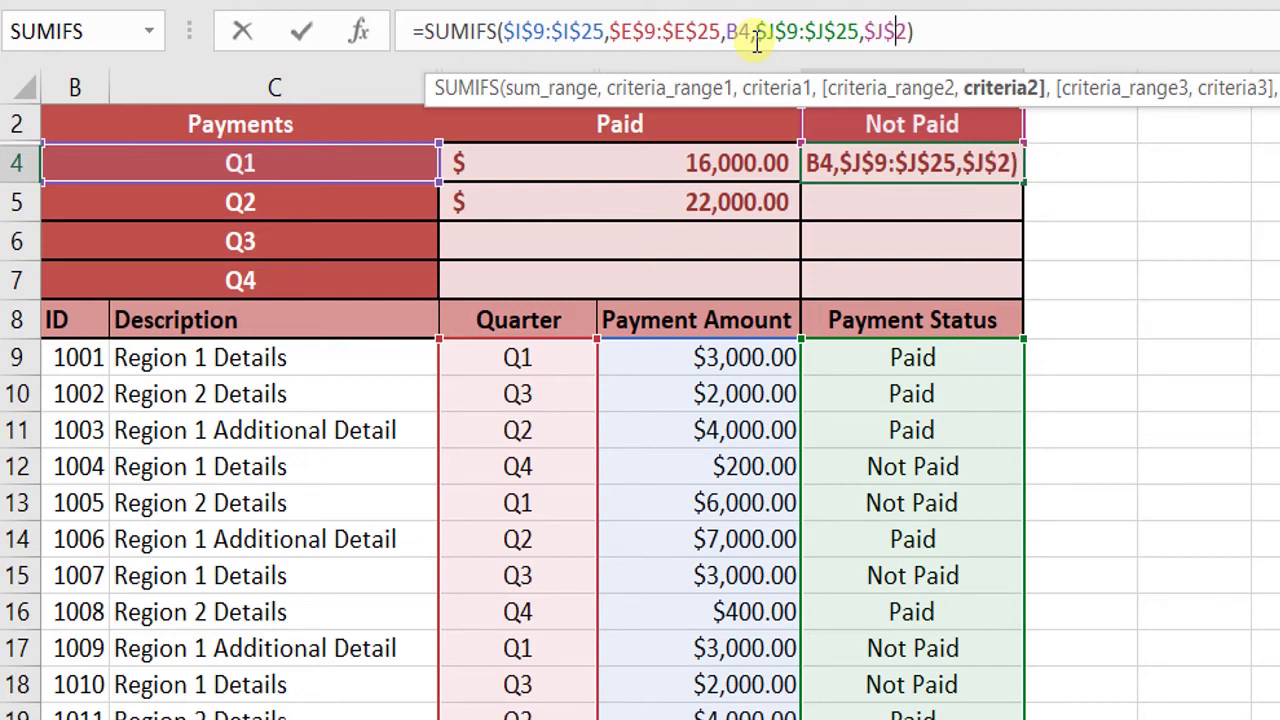
key(Return)
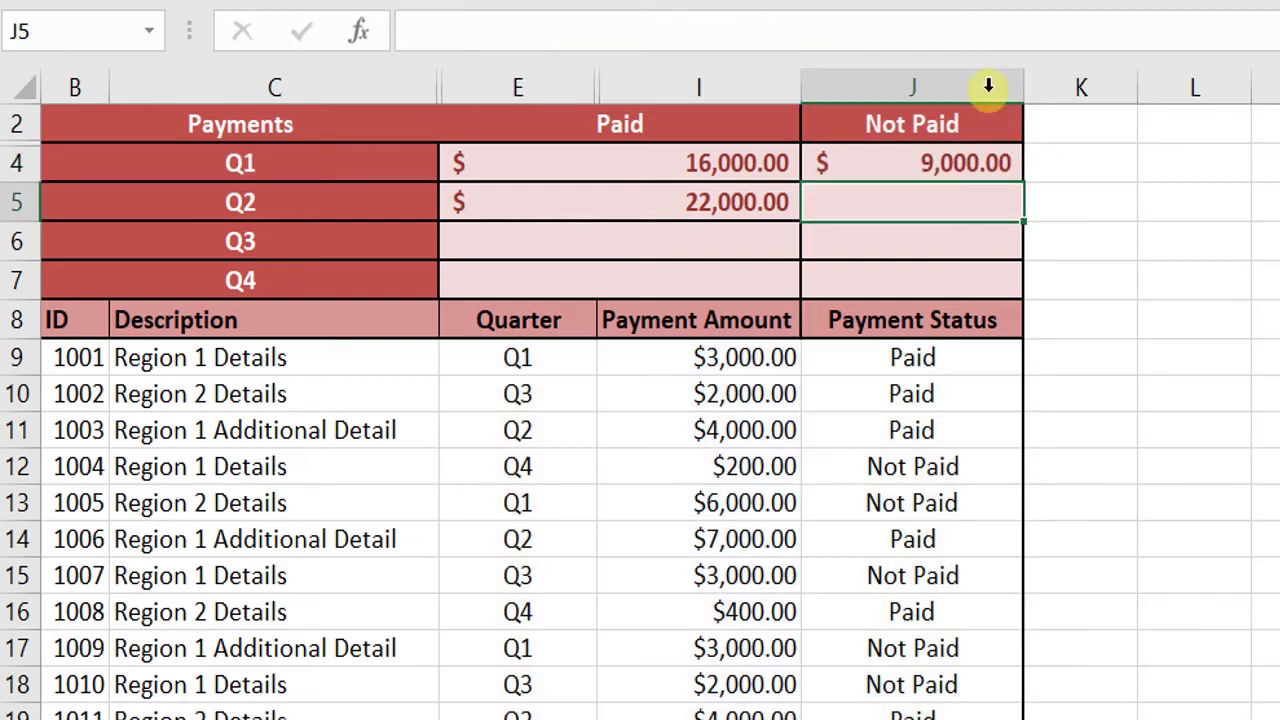
click(1004, 170)
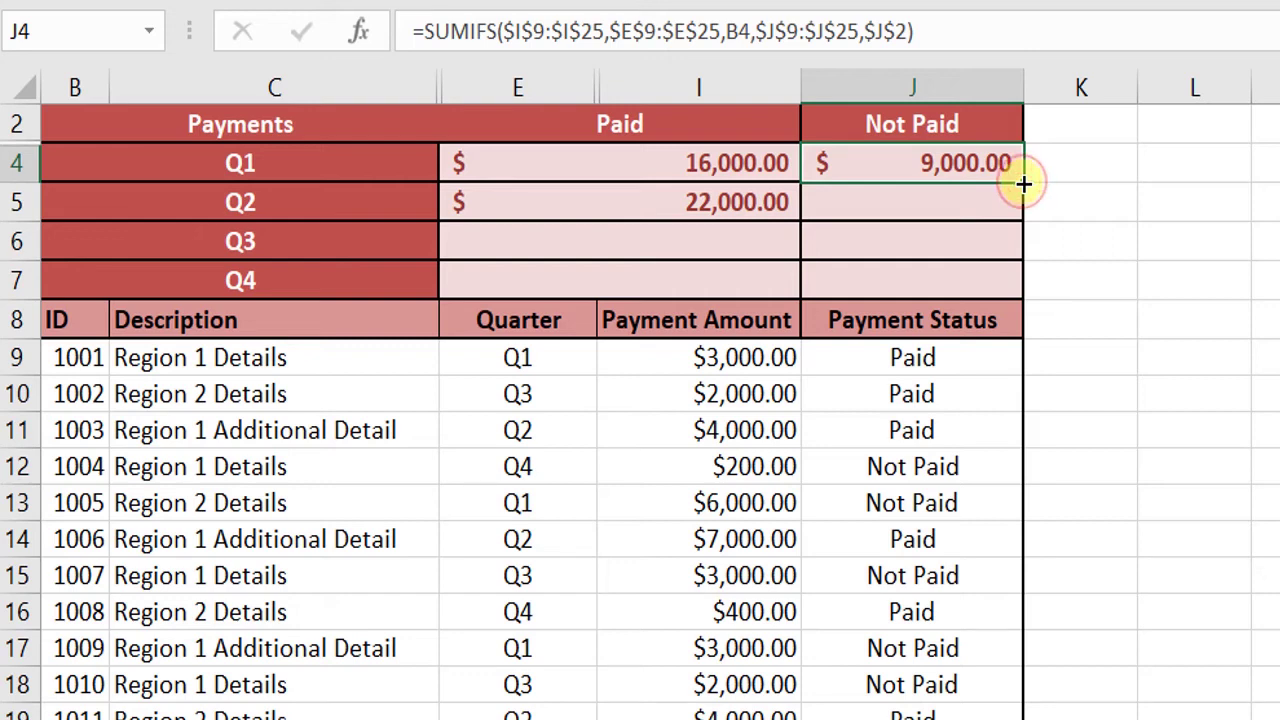
Fill J4's Not Paid formula down through J7, giving $ -, $5,000.00 and $800.00.
drag(1022, 189, 1022, 232)
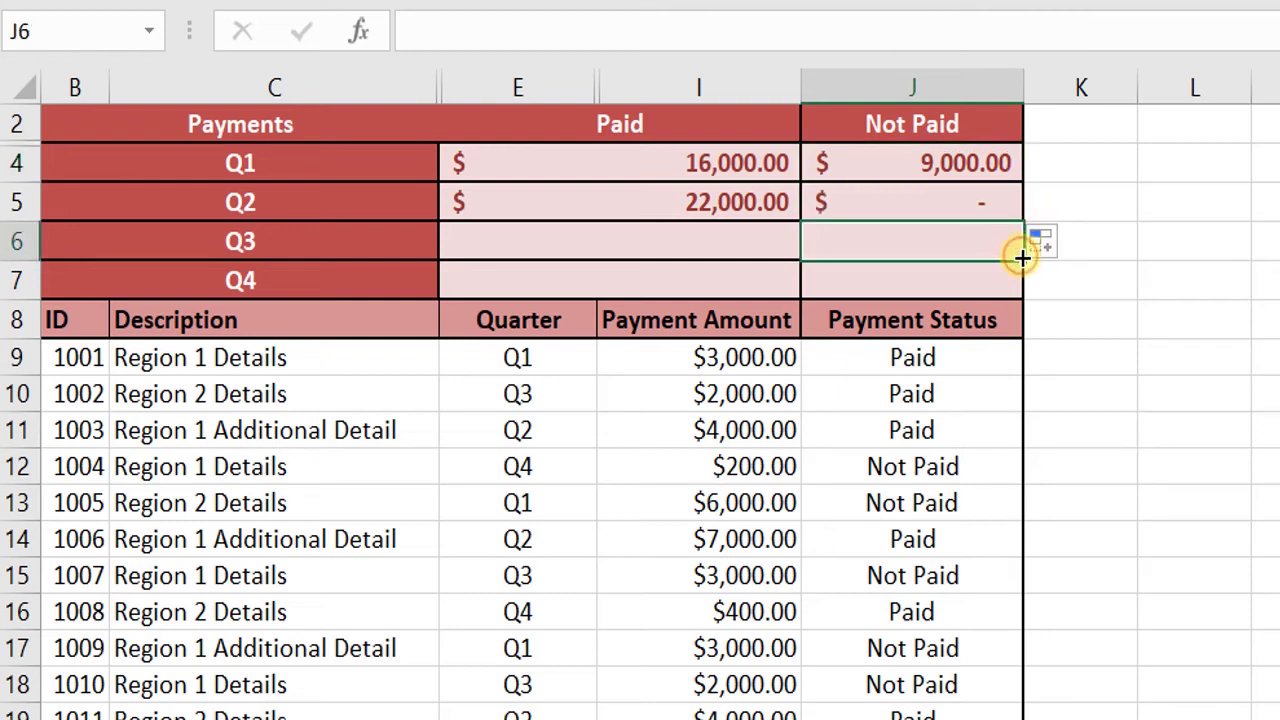
click(994, 199)
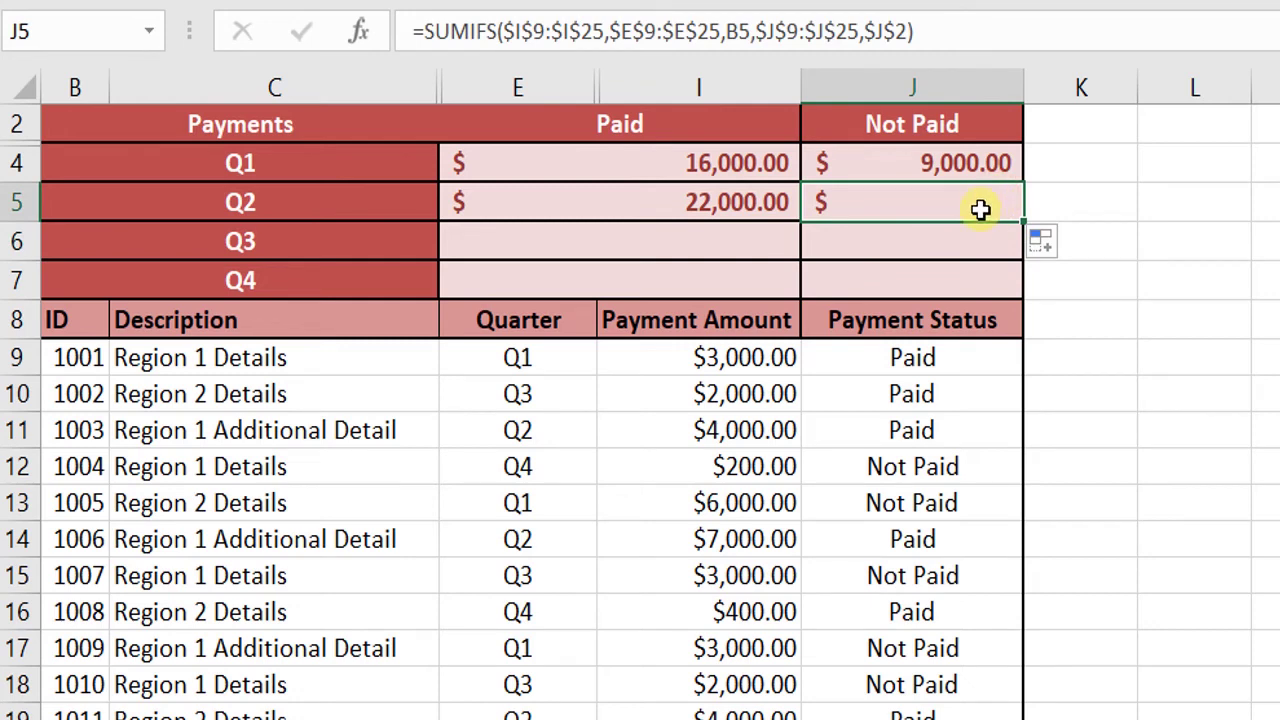
click(997, 162)
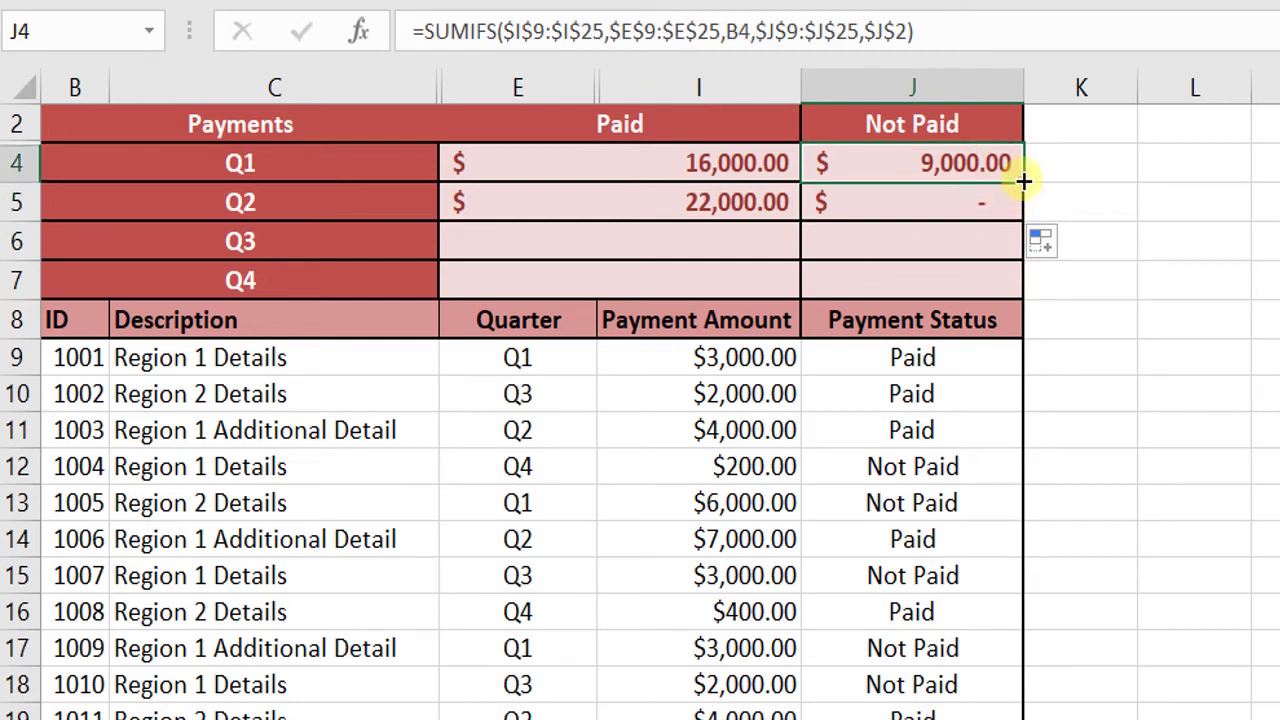
drag(1023, 187, 1018, 287)
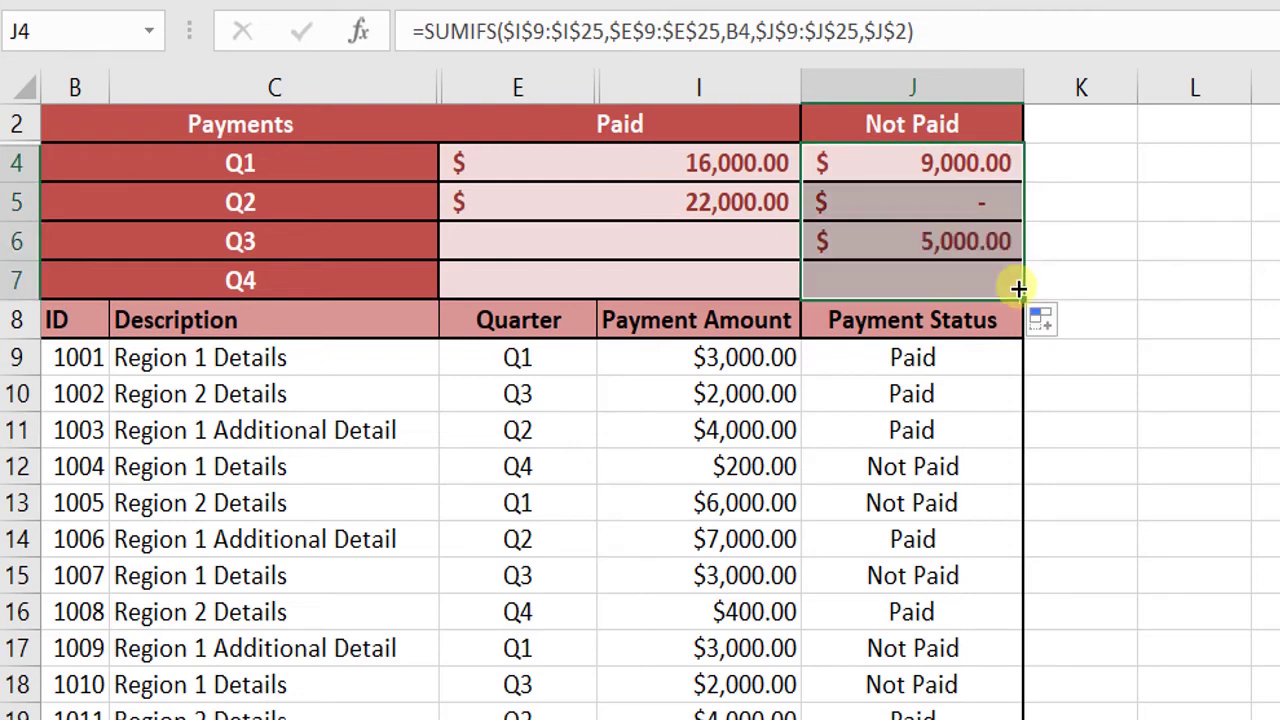
Review the copied Not Paid formulas in J4:J7 one cell at a time.
click(955, 163)
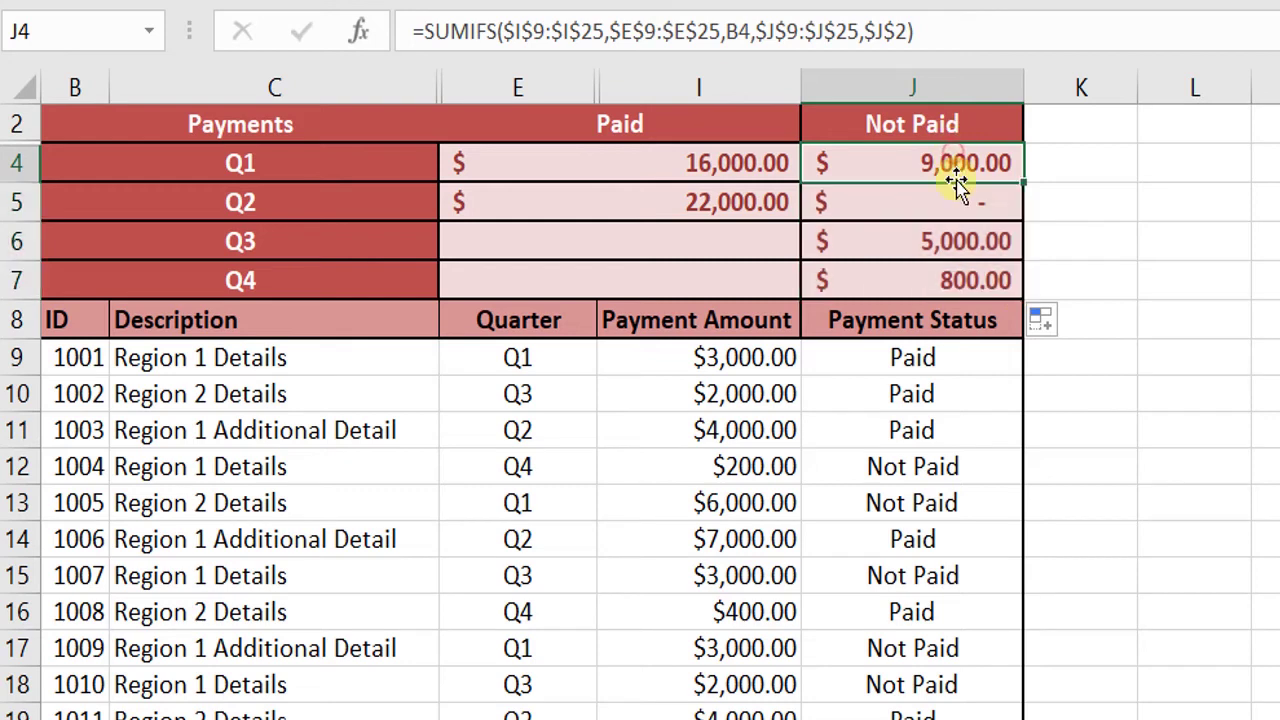
click(956, 255)
click(954, 305)
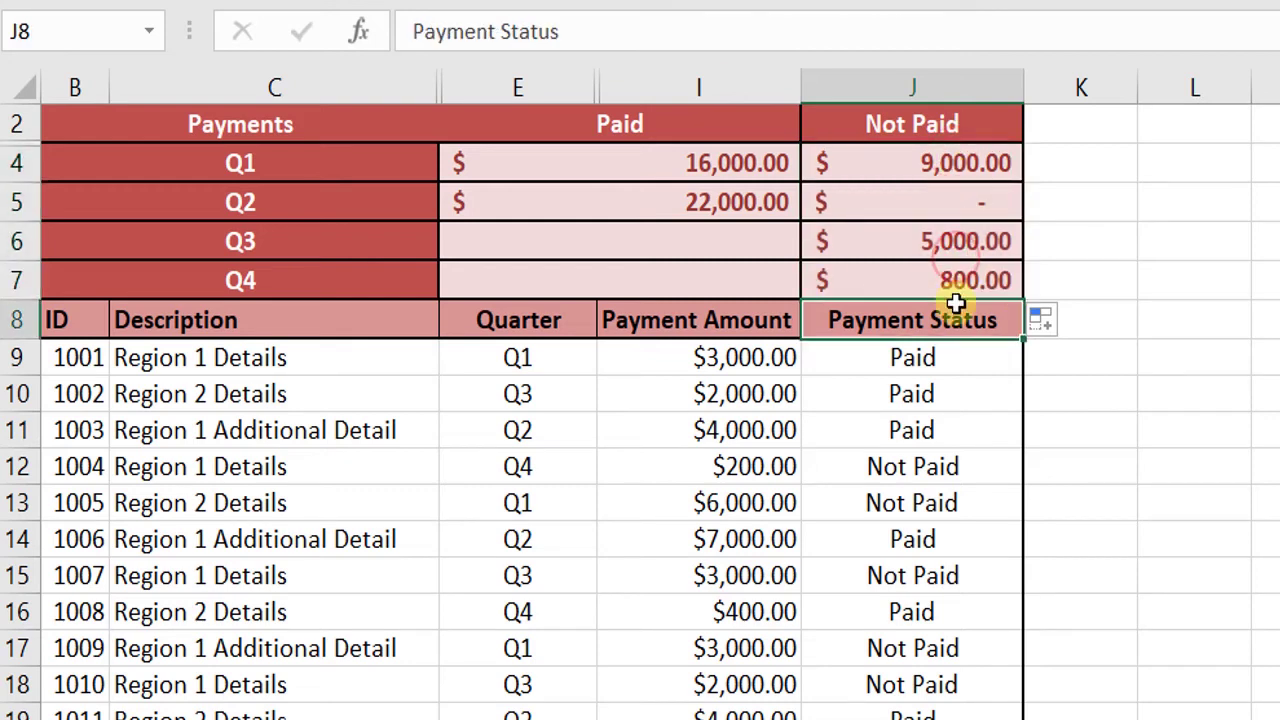
click(943, 170)
click(953, 272)
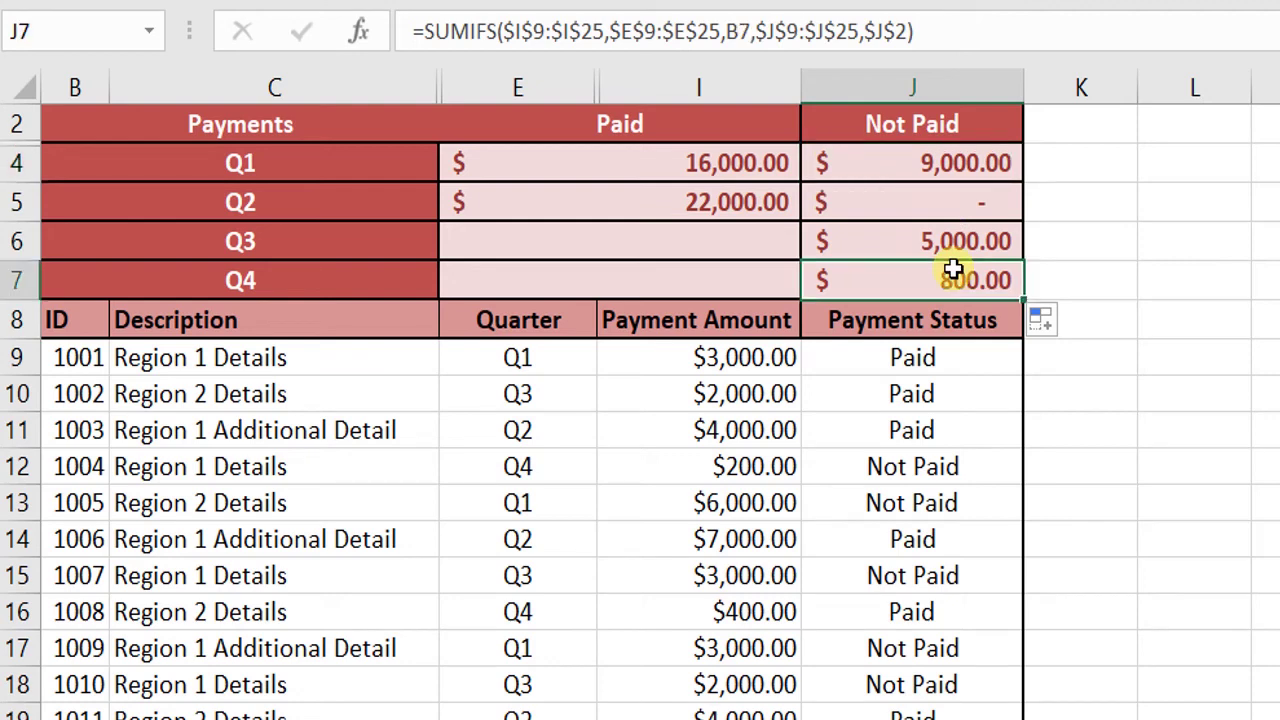
click(955, 166)
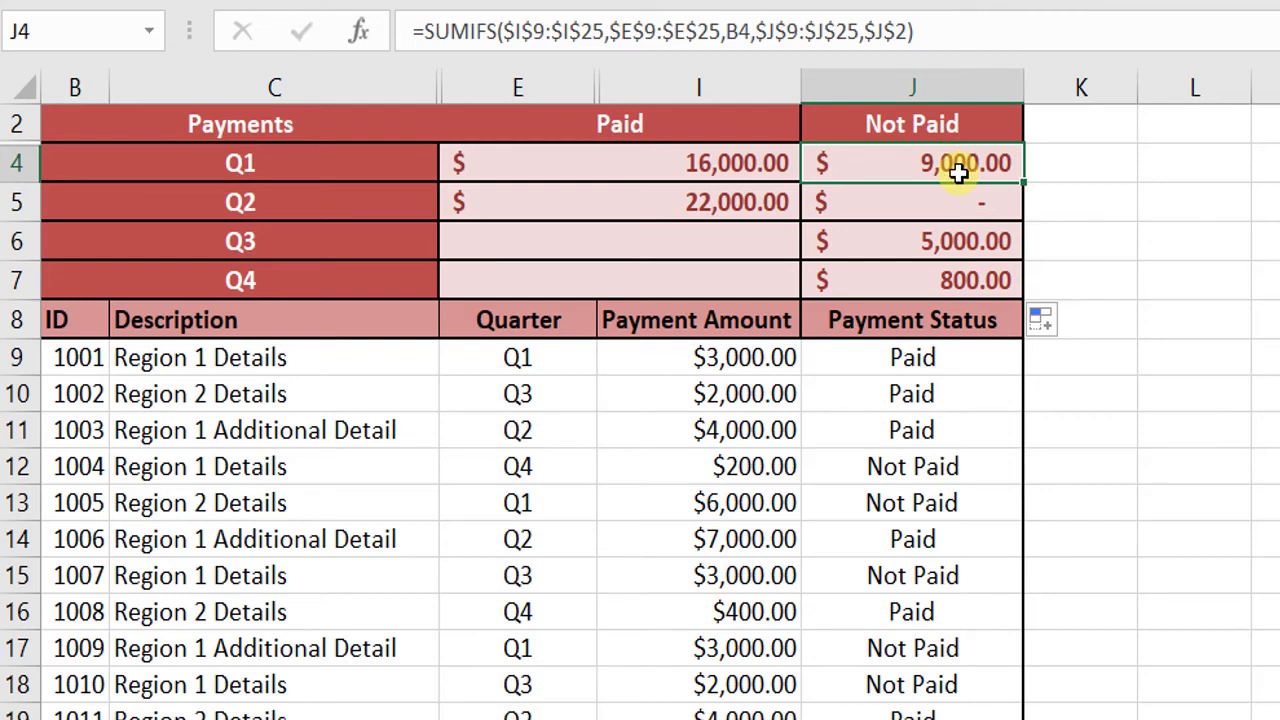
key(Down)
key(Down)
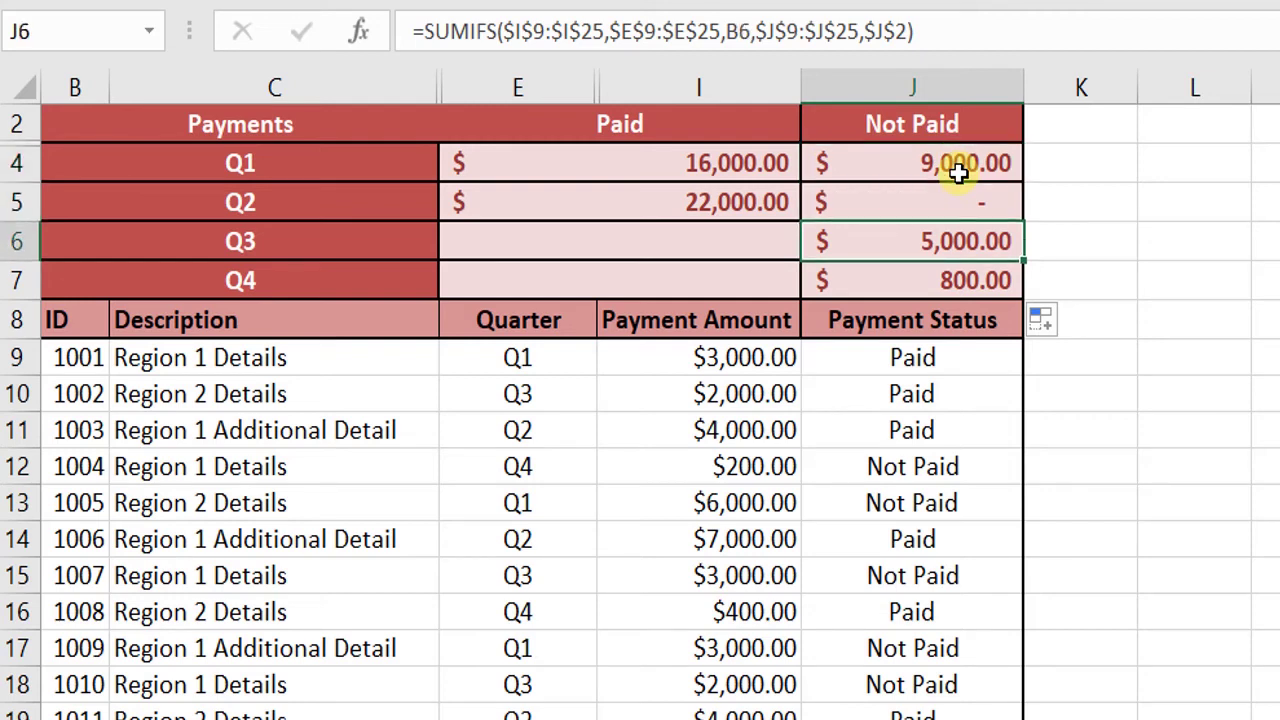
key(Down)
key(Up)
key(Up)
key(Up)
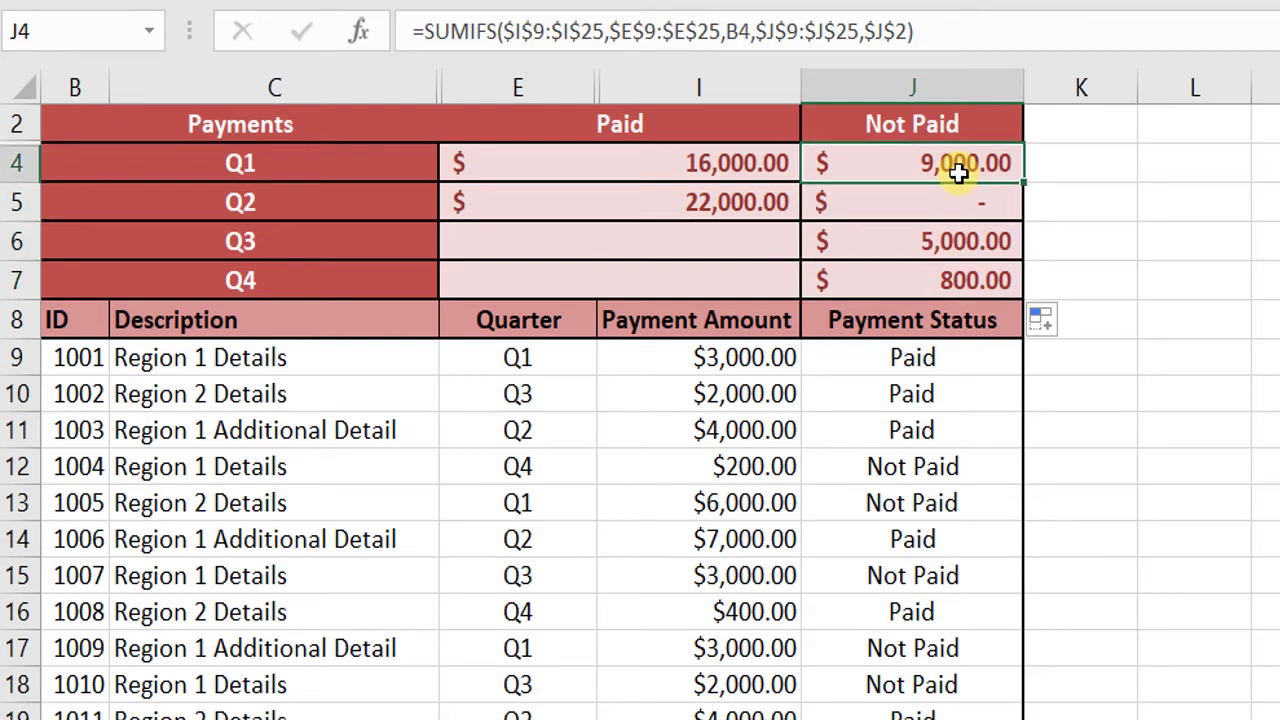
key(Down)
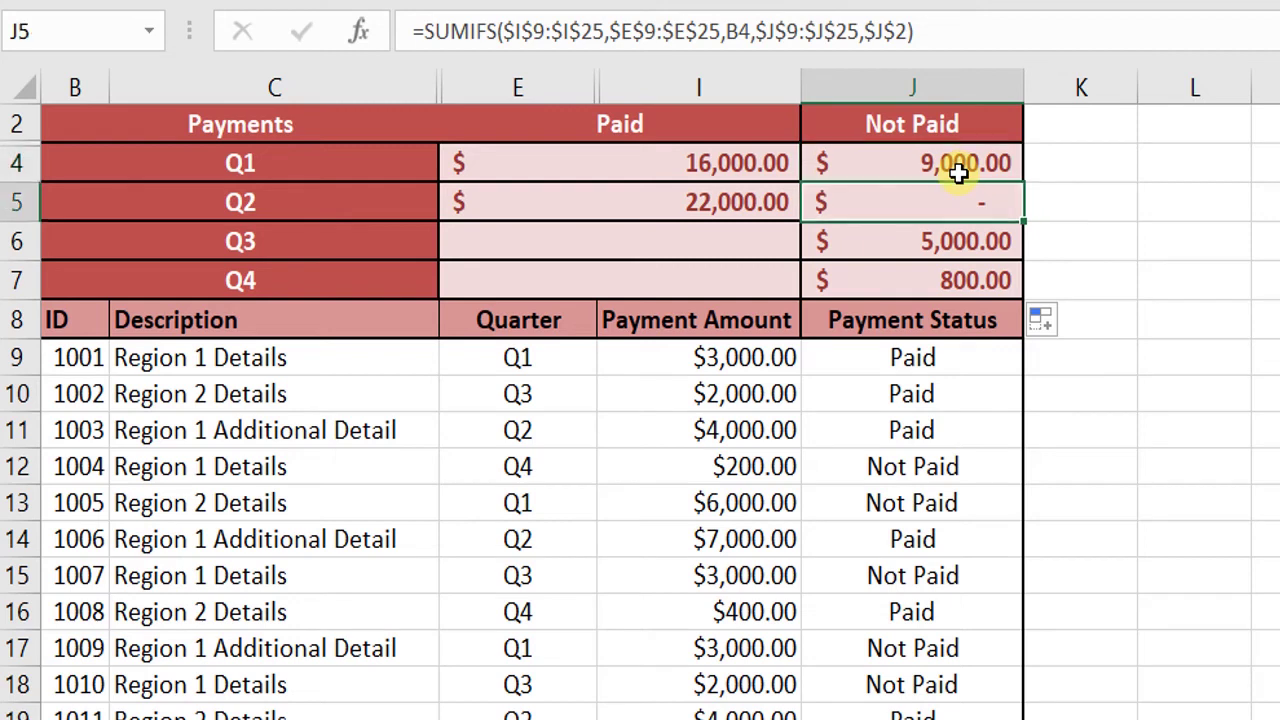
key(Down)
key(Down)
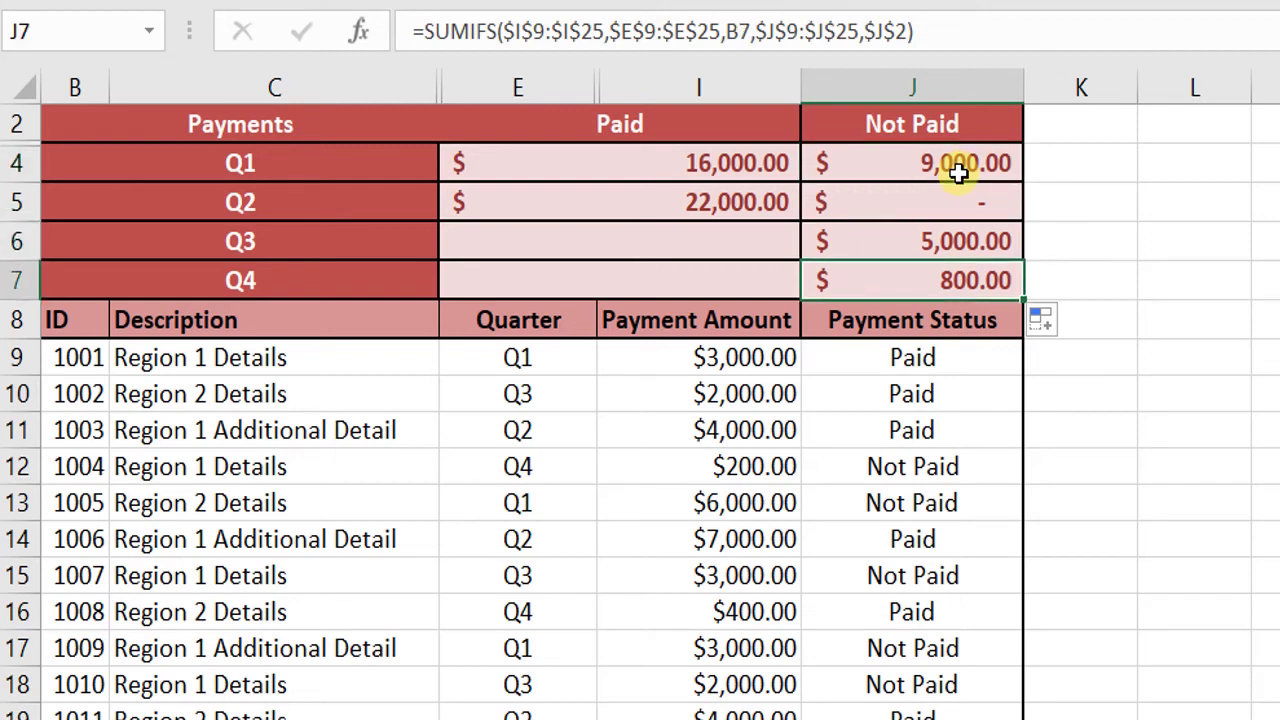
key(Up)
key(Up)
key(Up)
key(Down)
key(Down)
key(Down)
key(Down)
key(Left)
key(Left)
key(Up)
key(Up)
key(Up)
key(Up)
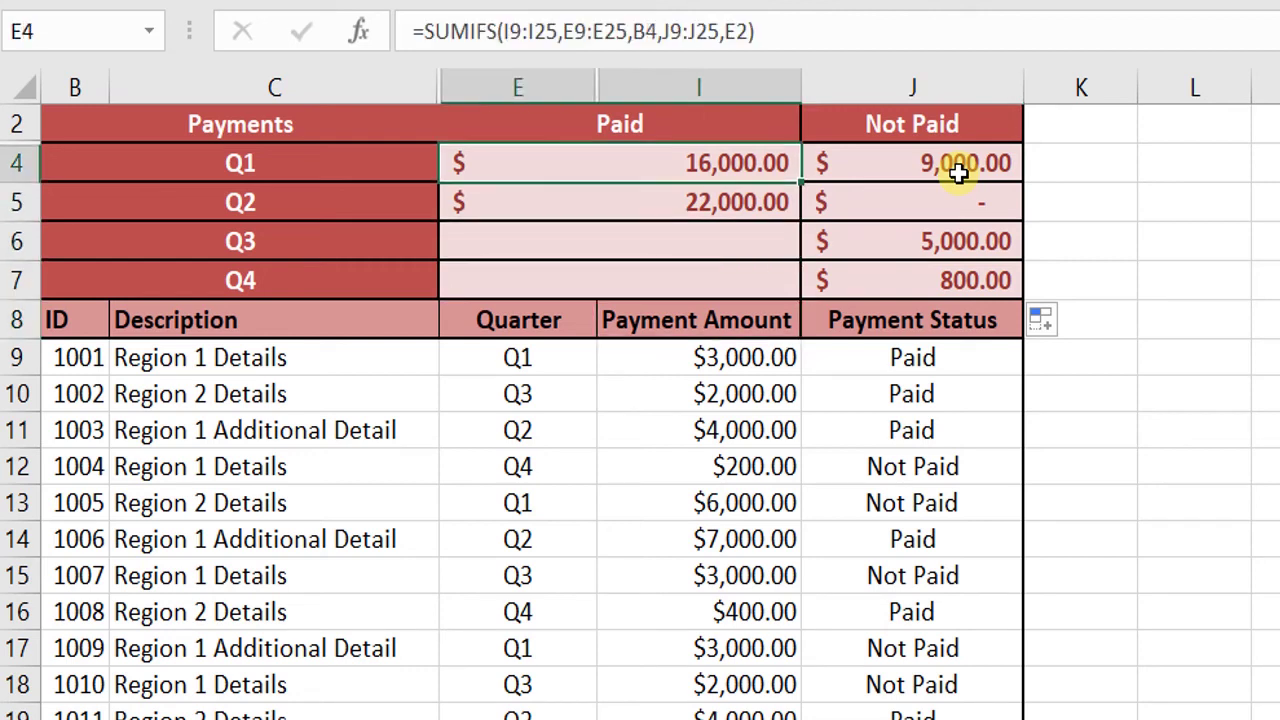
In E4's formula, make the sum and quarter ranges absolute as $I$9:$I$25 and $E$9:$E$25.
click(505, 31)
text($I)
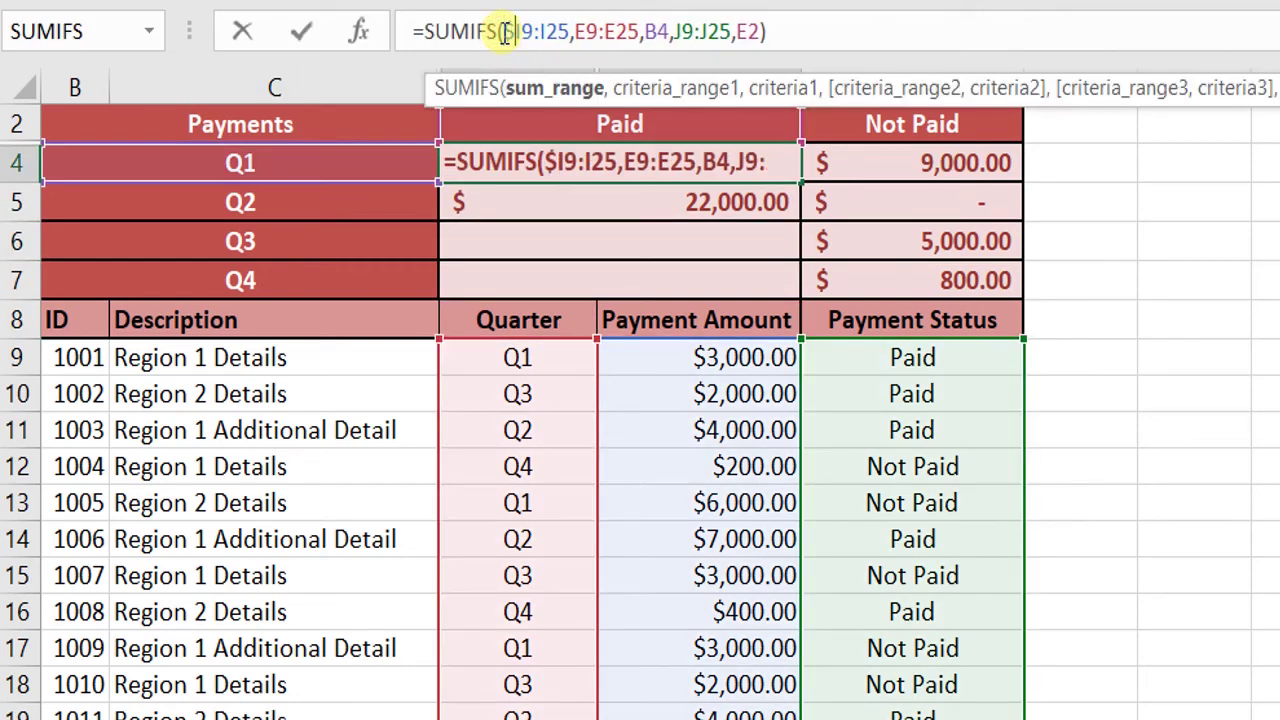
text($)
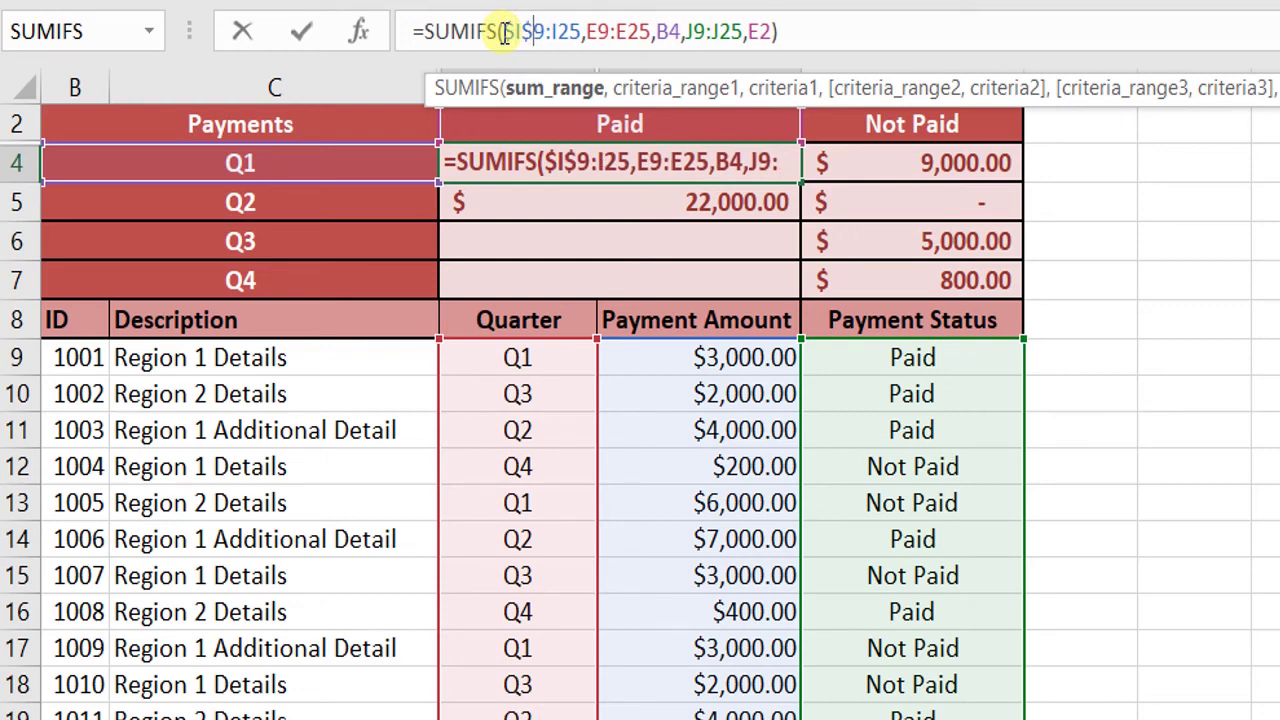
key(Right)
key(Right)
key(Right)
text($)
key(Right)
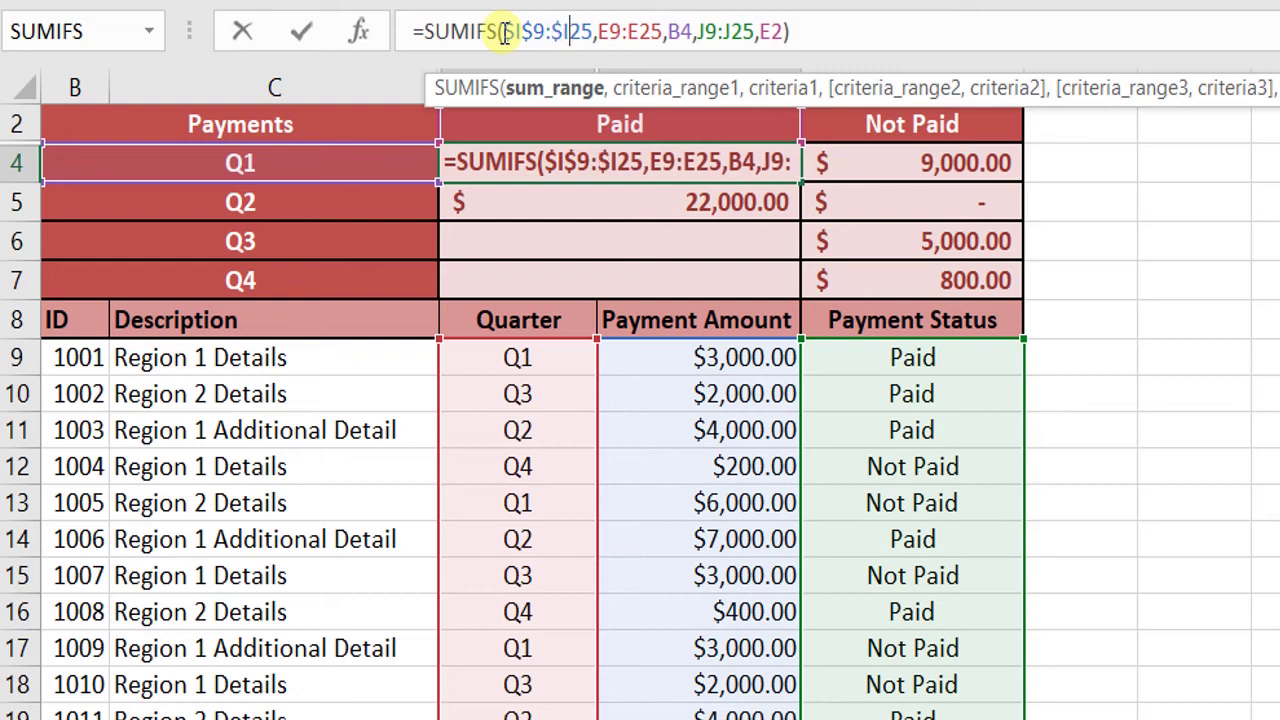
text($)
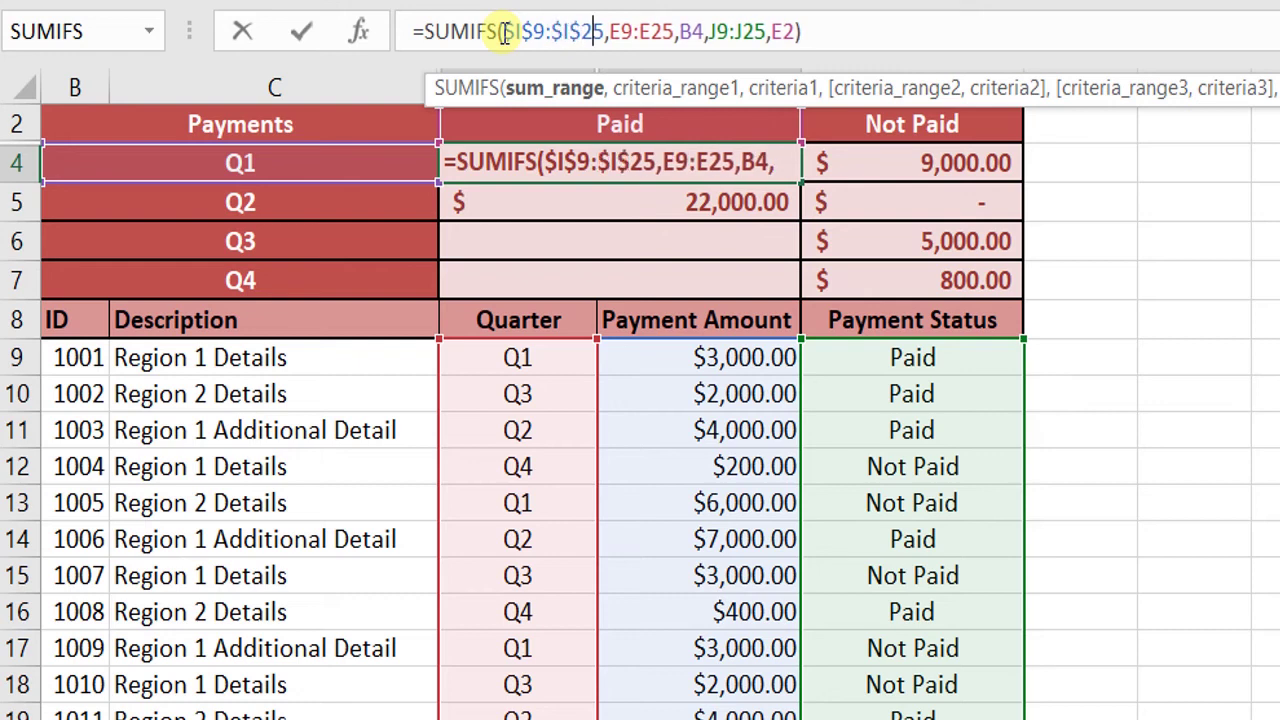
key(Right)
key(Right)
text($I)
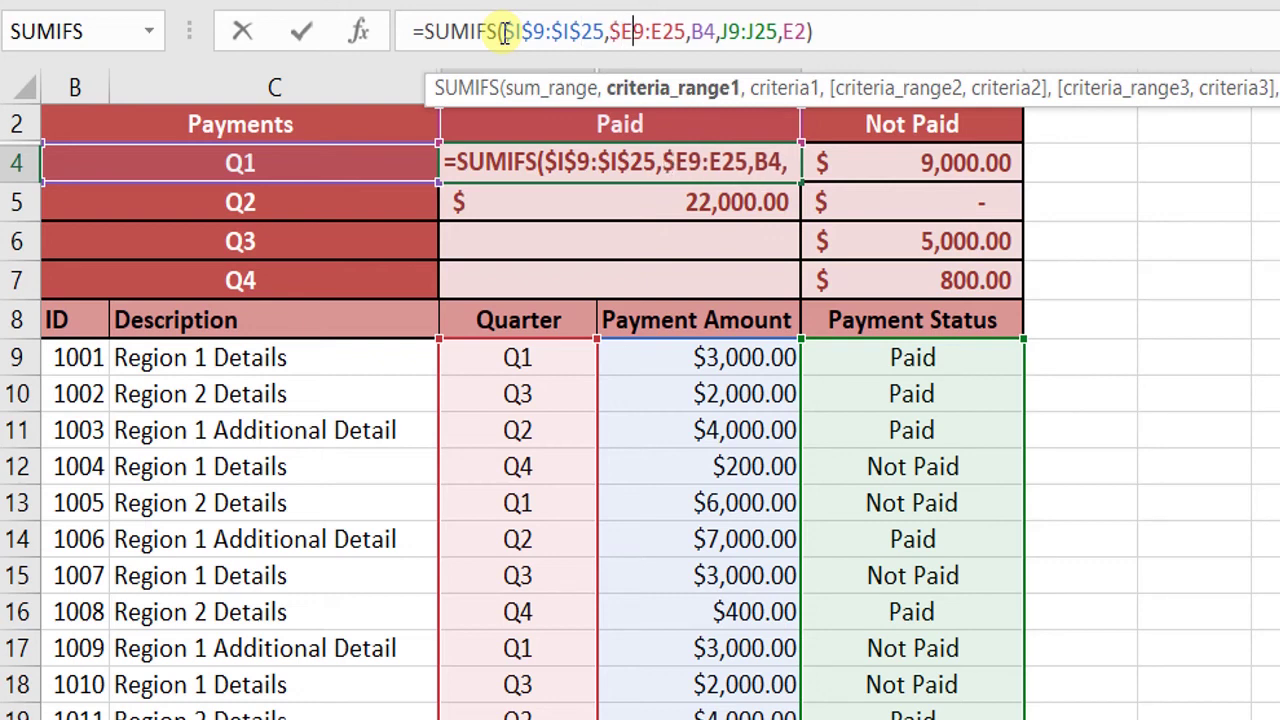
text($)
key(Right)
key(Right)
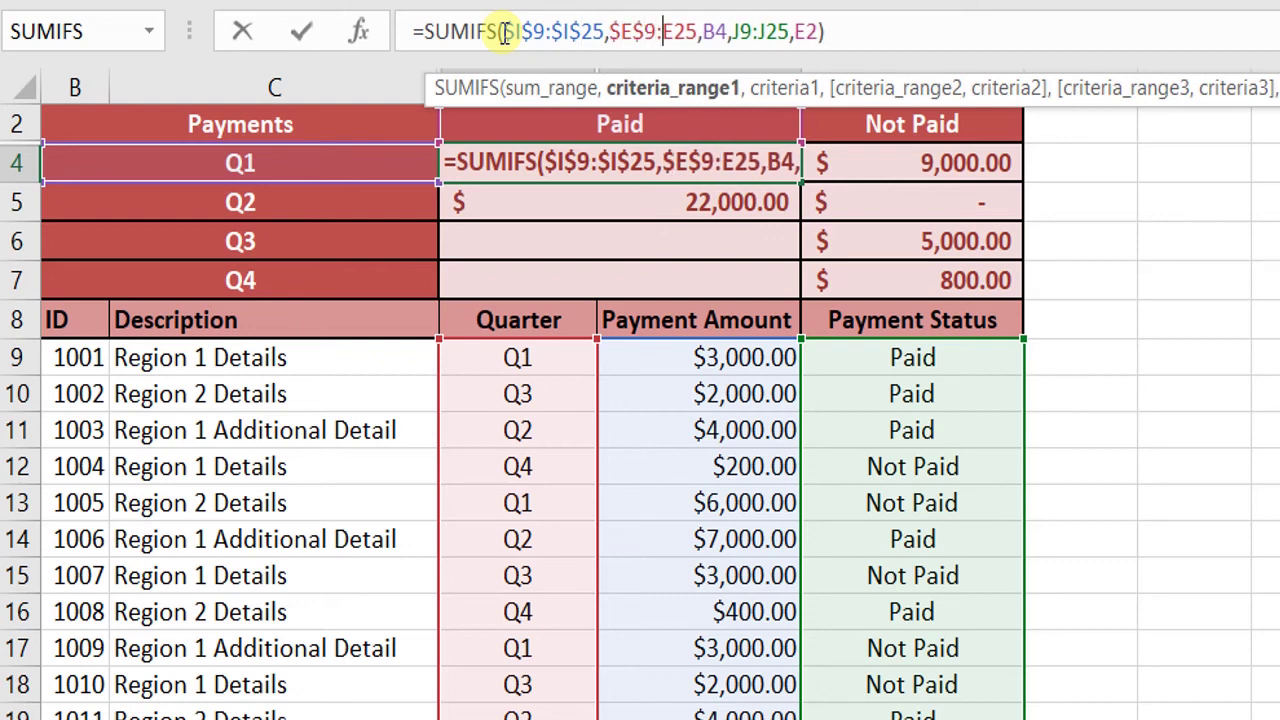
text($)
key(Right)
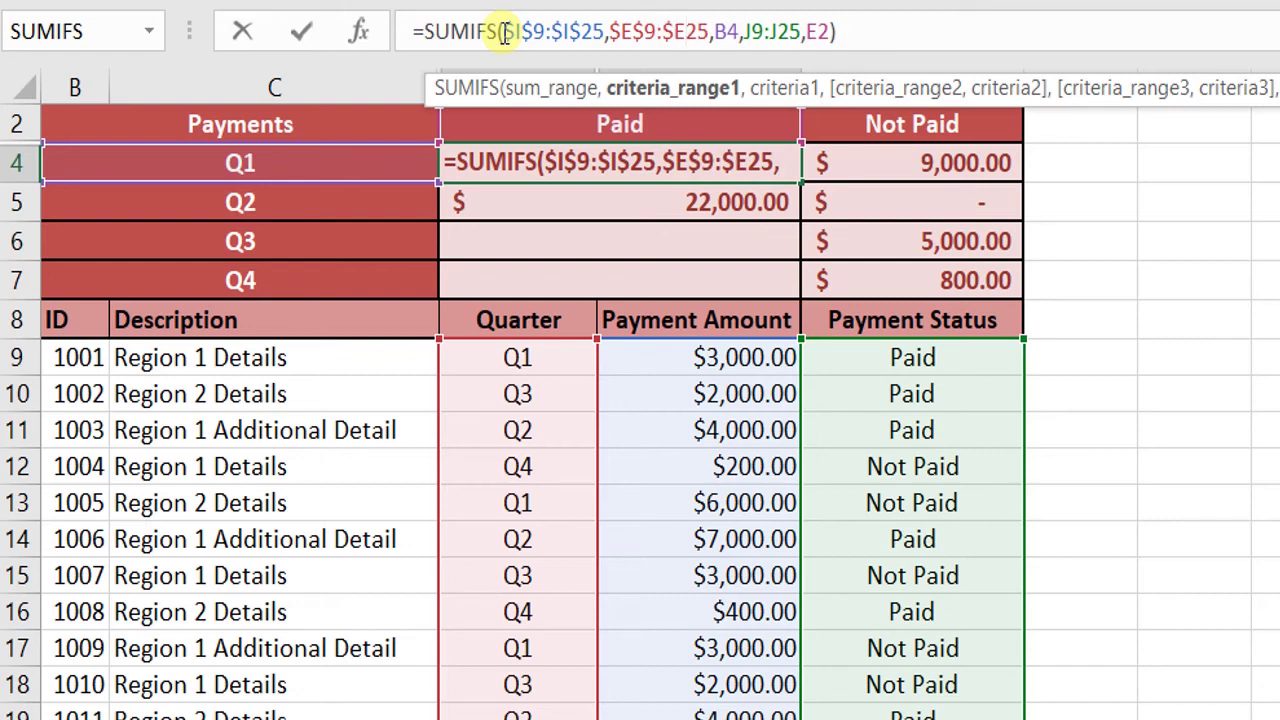
text($)
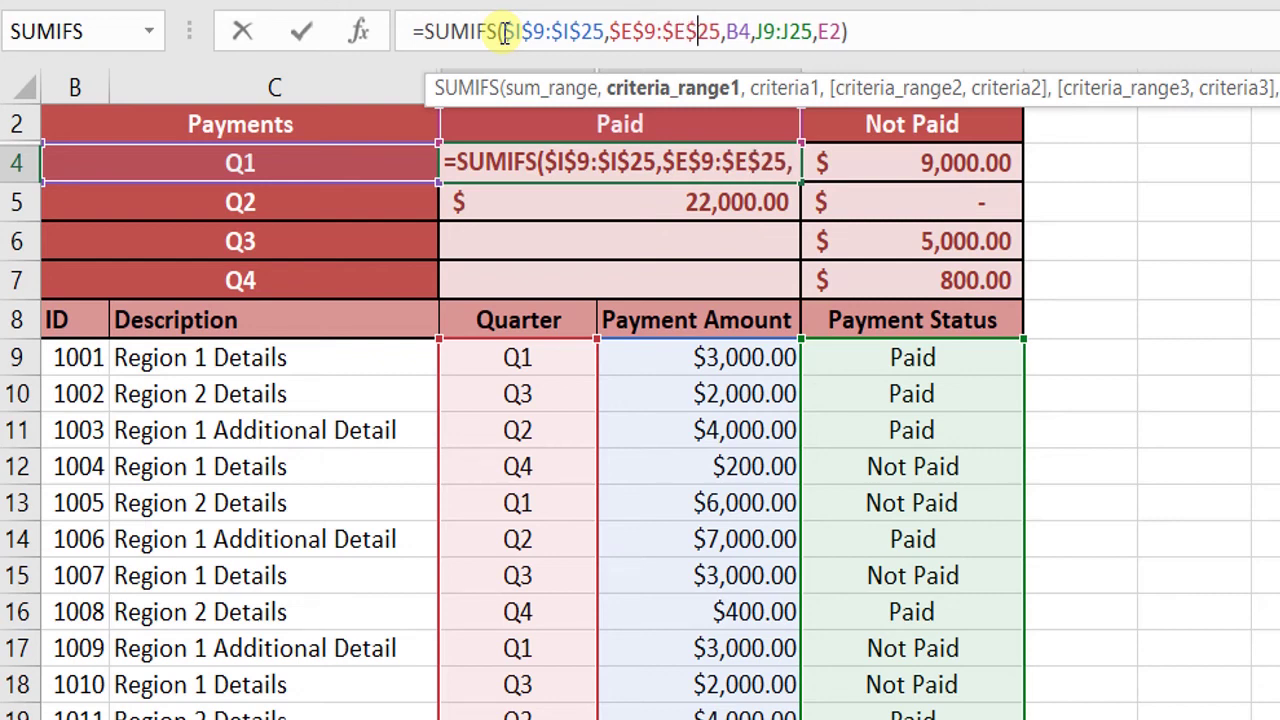
key(Right)
key(Right)
key(Right)
key(Right)
key(Right)
key(Right)
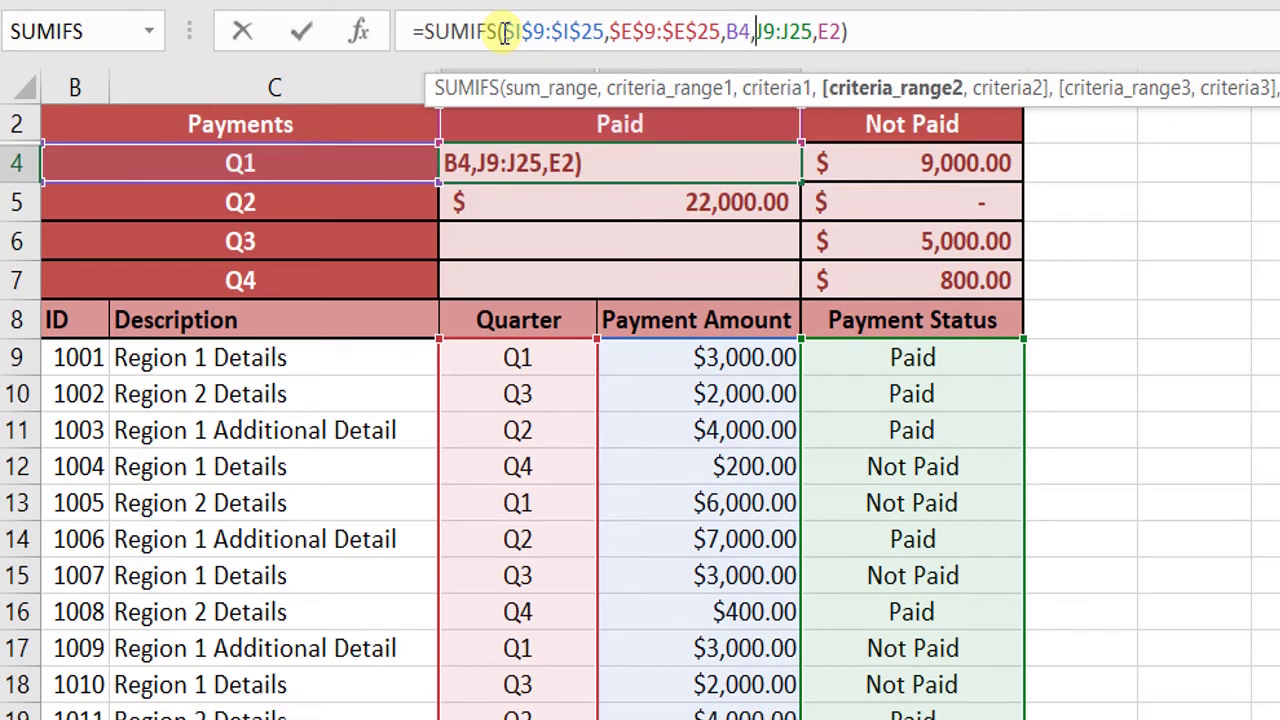
Lock the status range as $J$9:$J$25 and the criterion as $E$2, keeping $16,000.00.
text($)
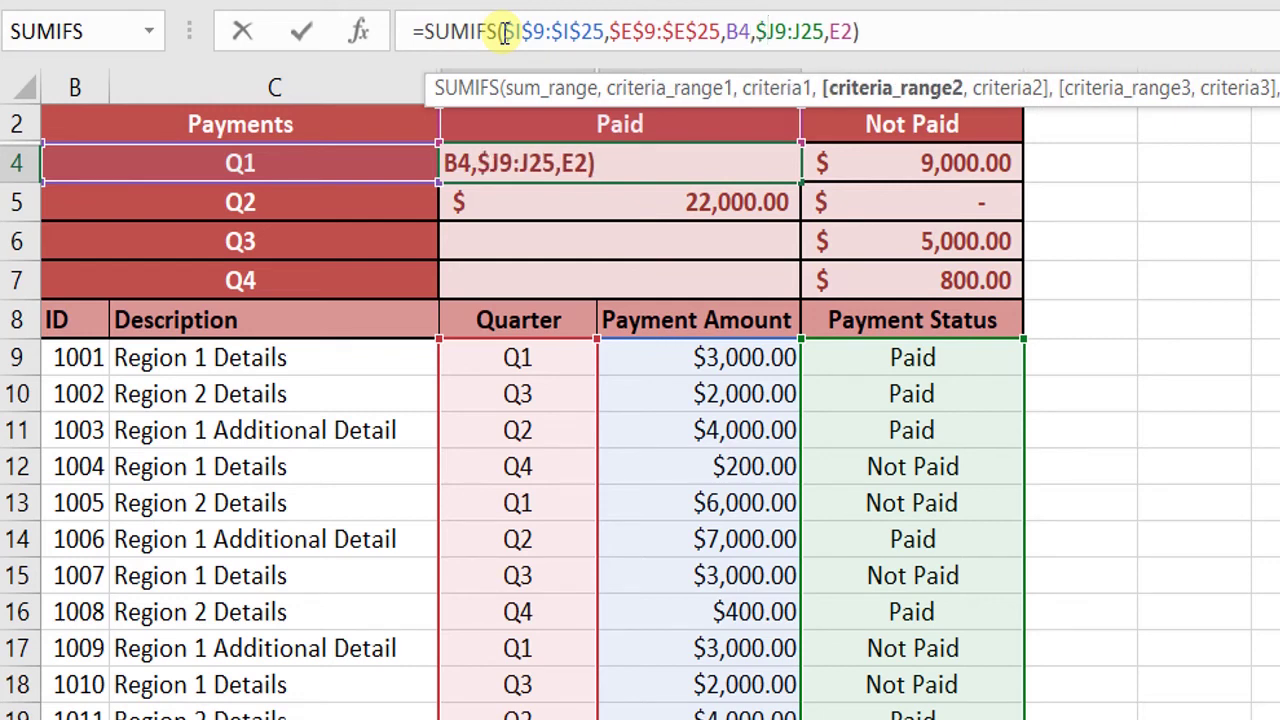
key(Right)
text($)
key(Right)
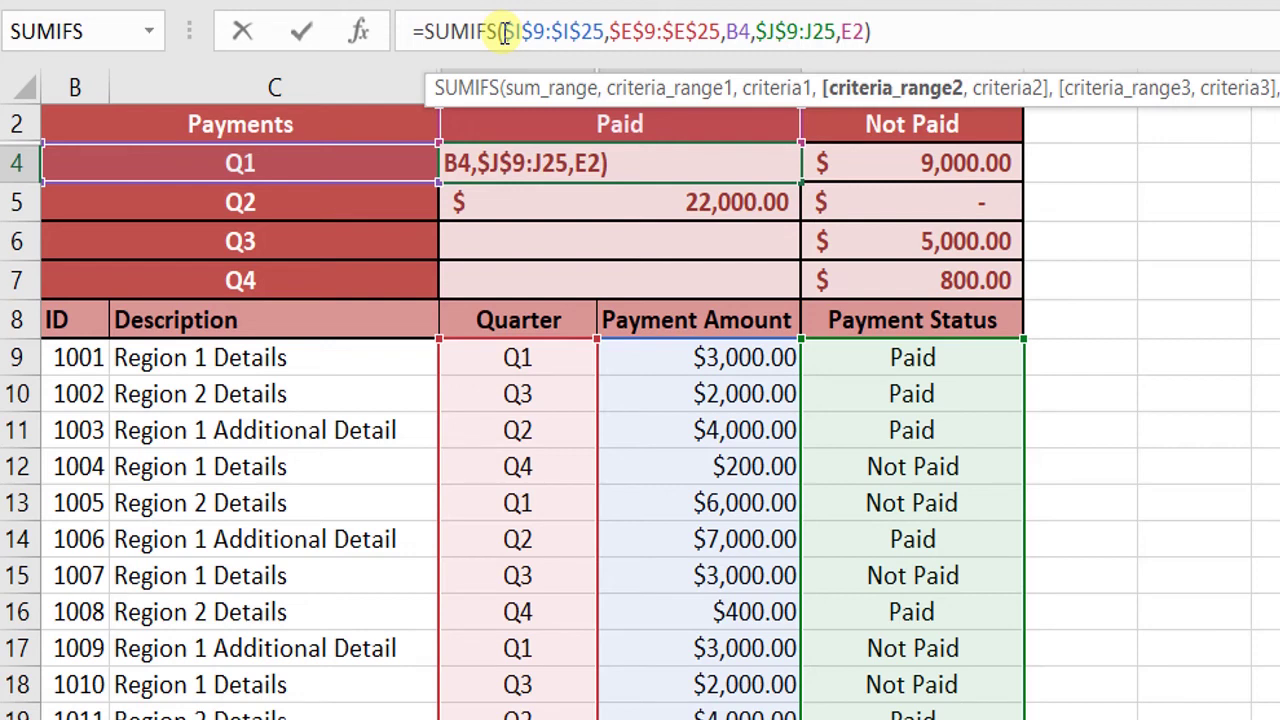
text($)
key(Right)
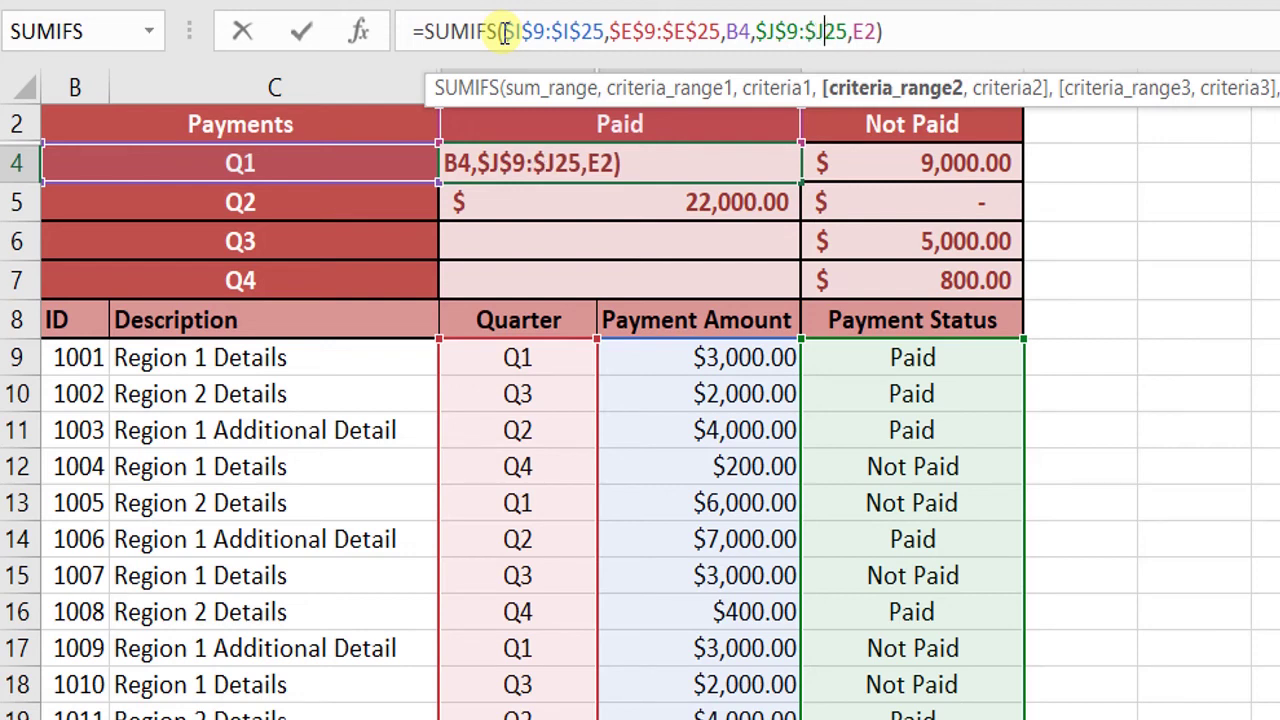
text($)
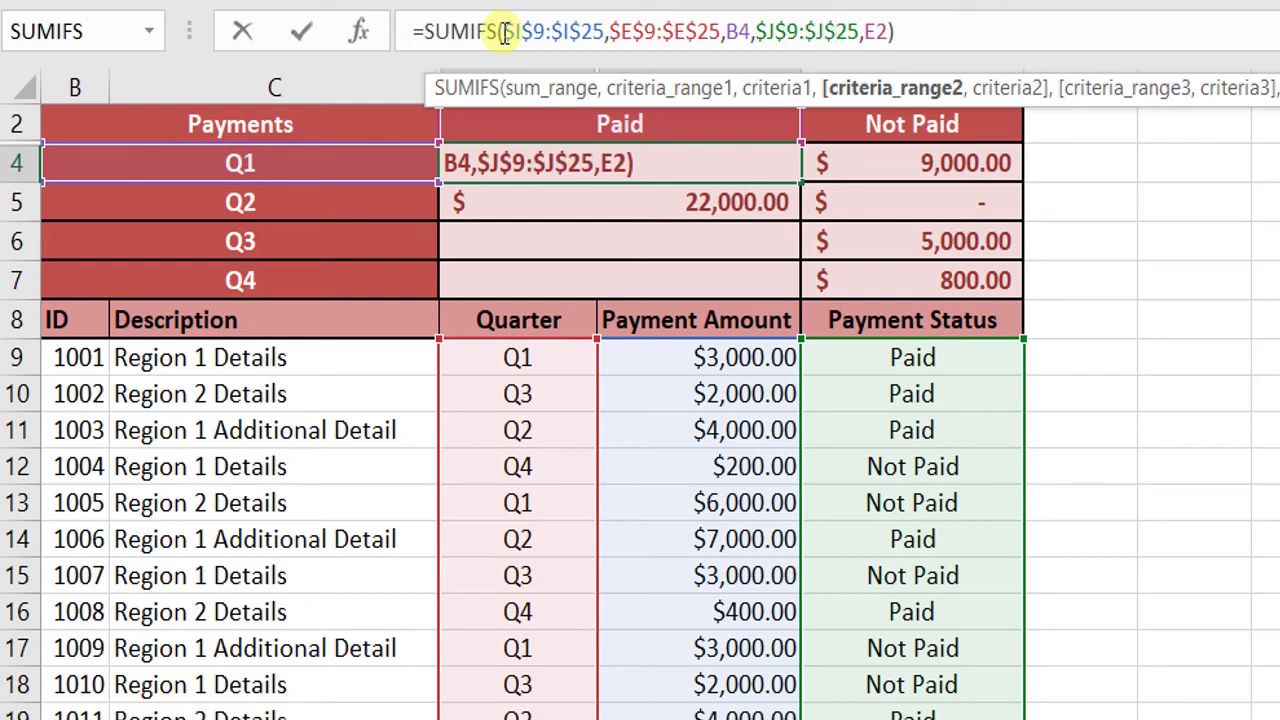
key(Right)
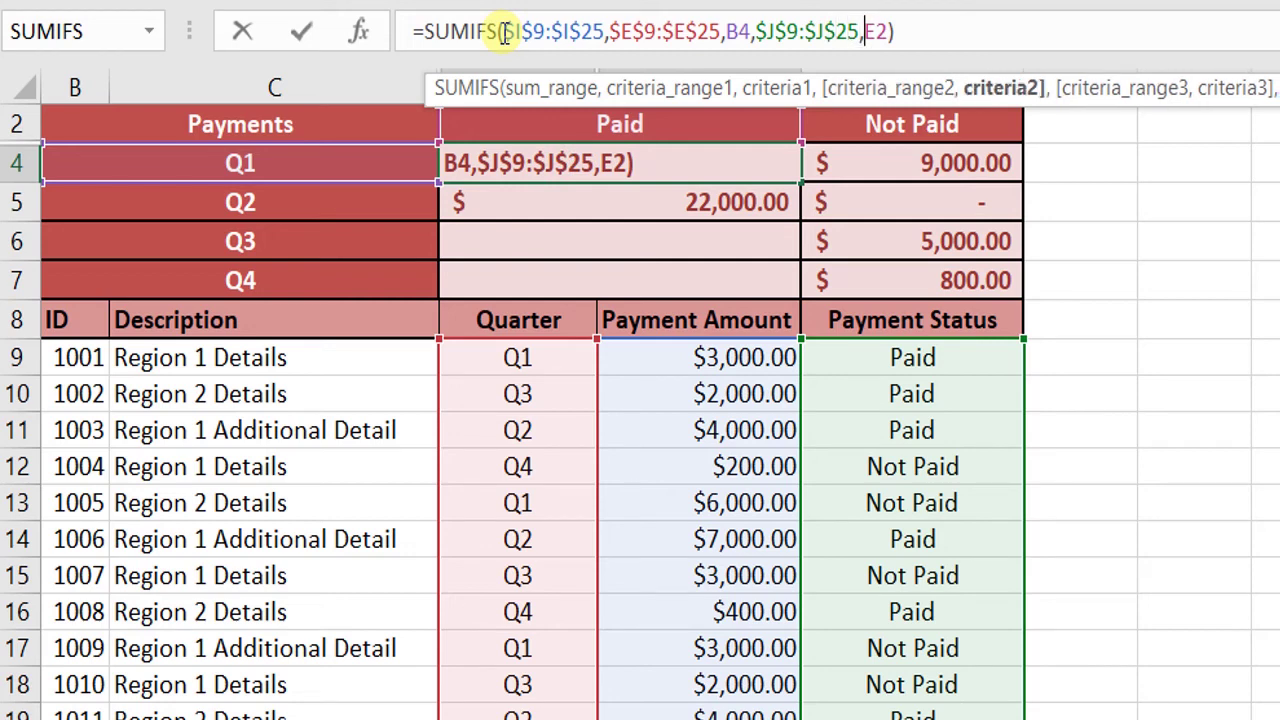
text($)
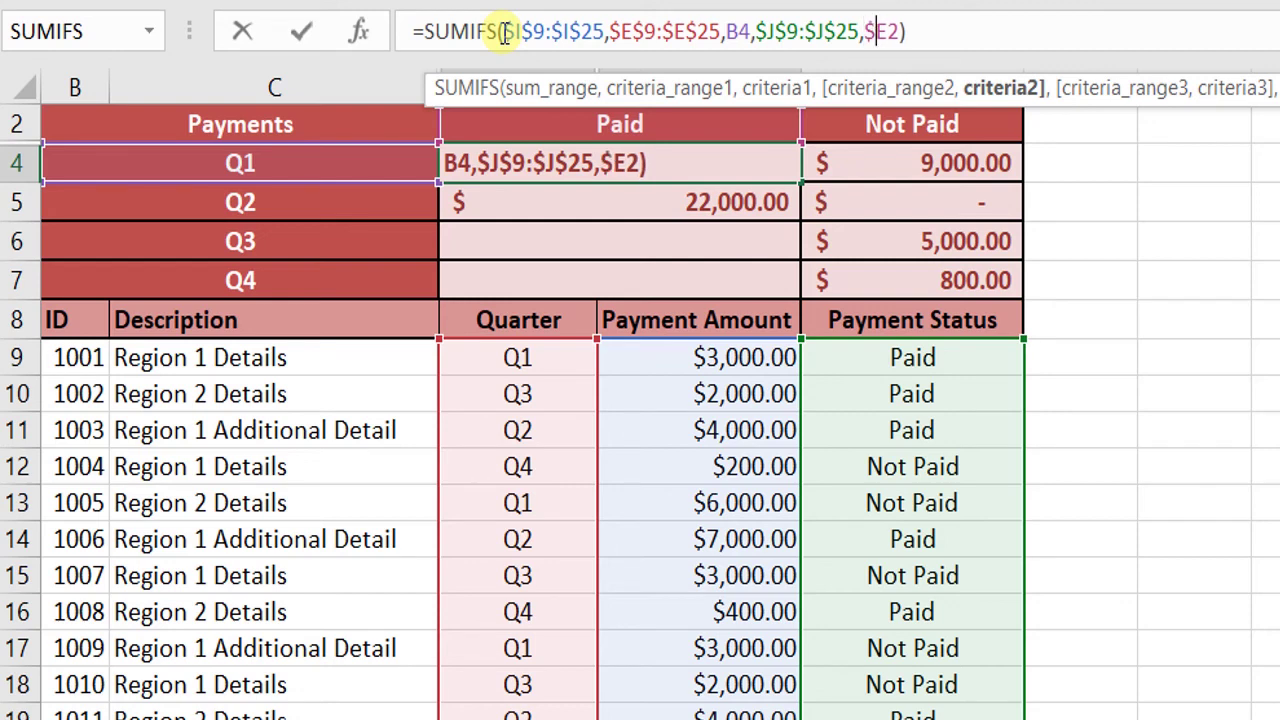
key(Right)
text($)
key(Return)
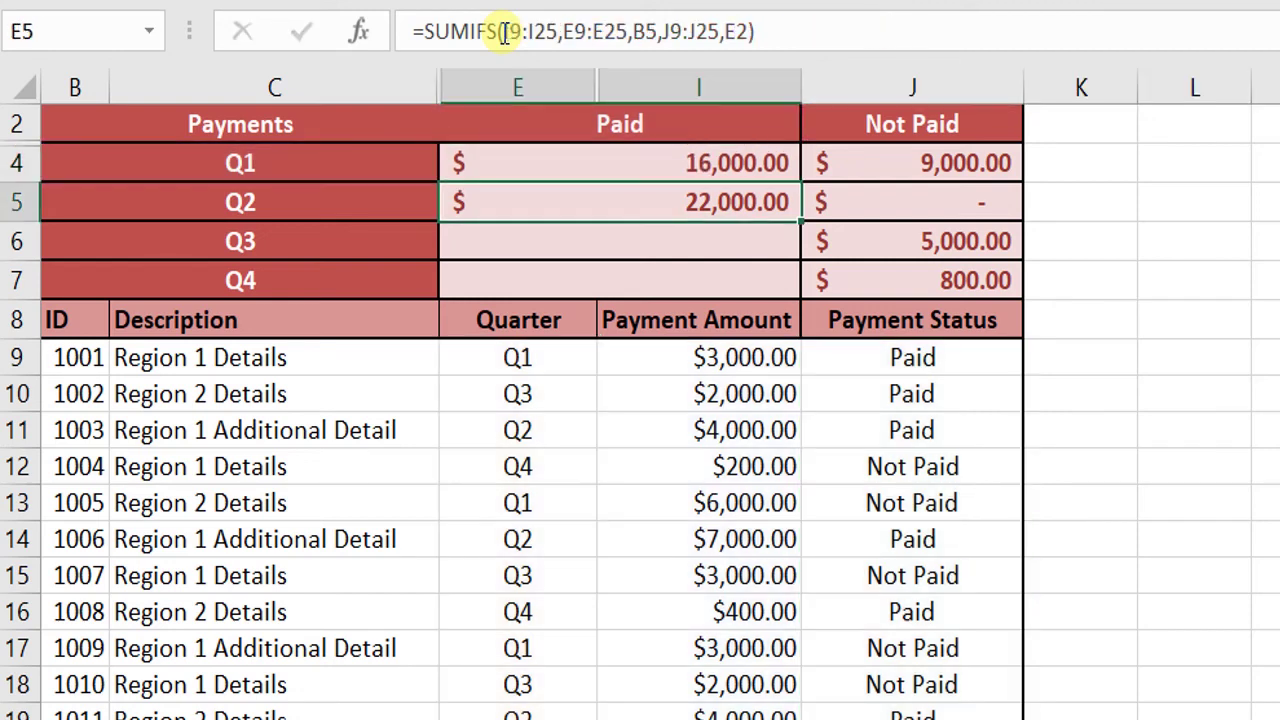
key(Up)
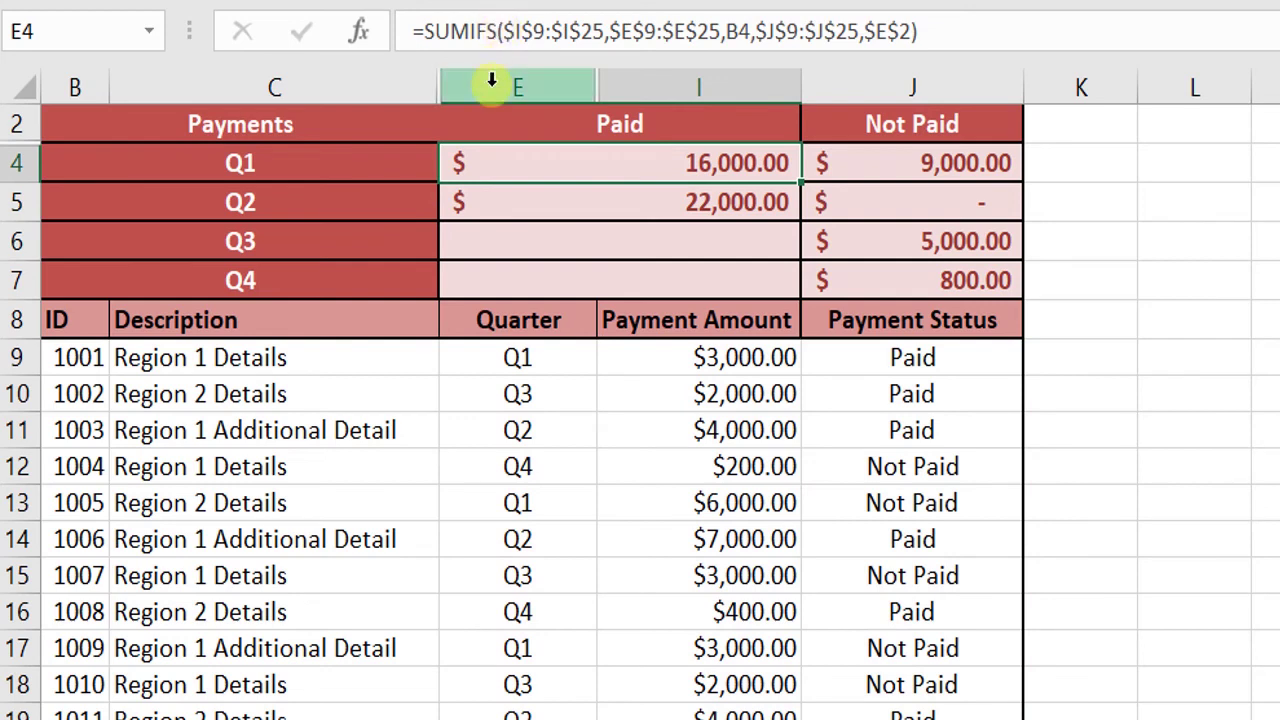
Fill the Paid formula down to E7 (Q3 $5,000.00, Q4 $400.00) and compare the J-column formulas.
drag(802, 178, 801, 293)
click(984, 539)
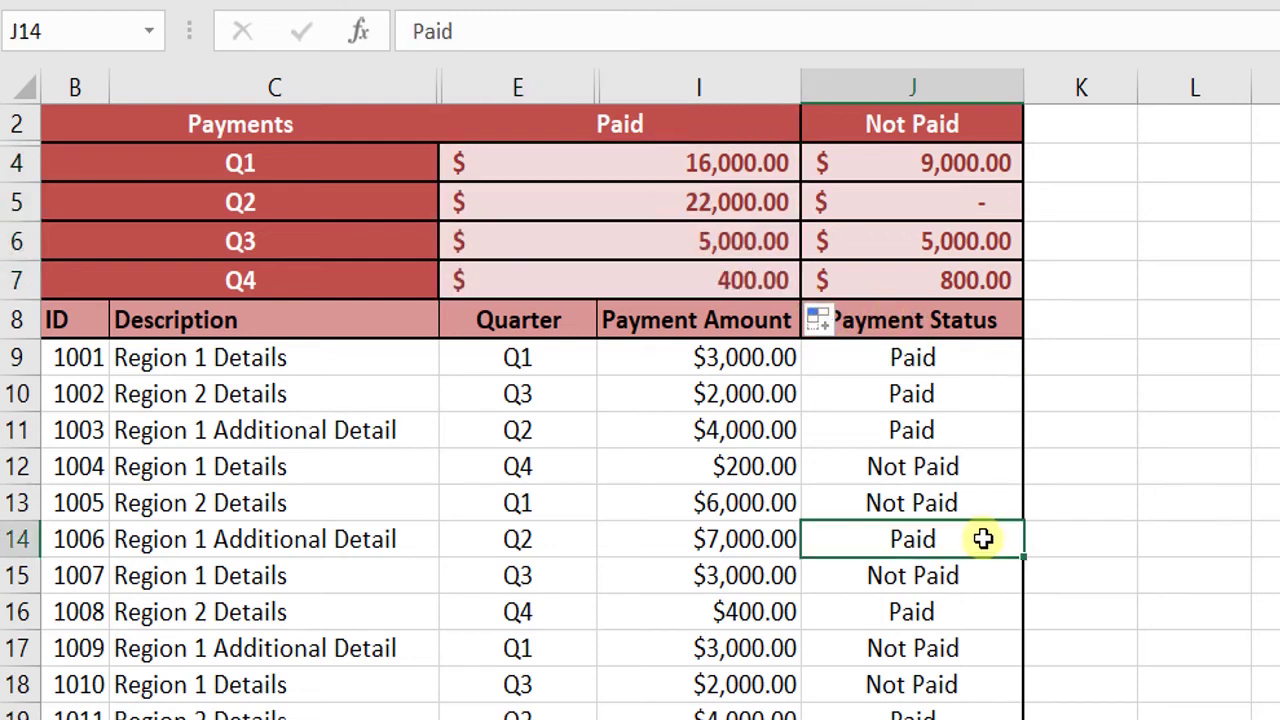
click(923, 200)
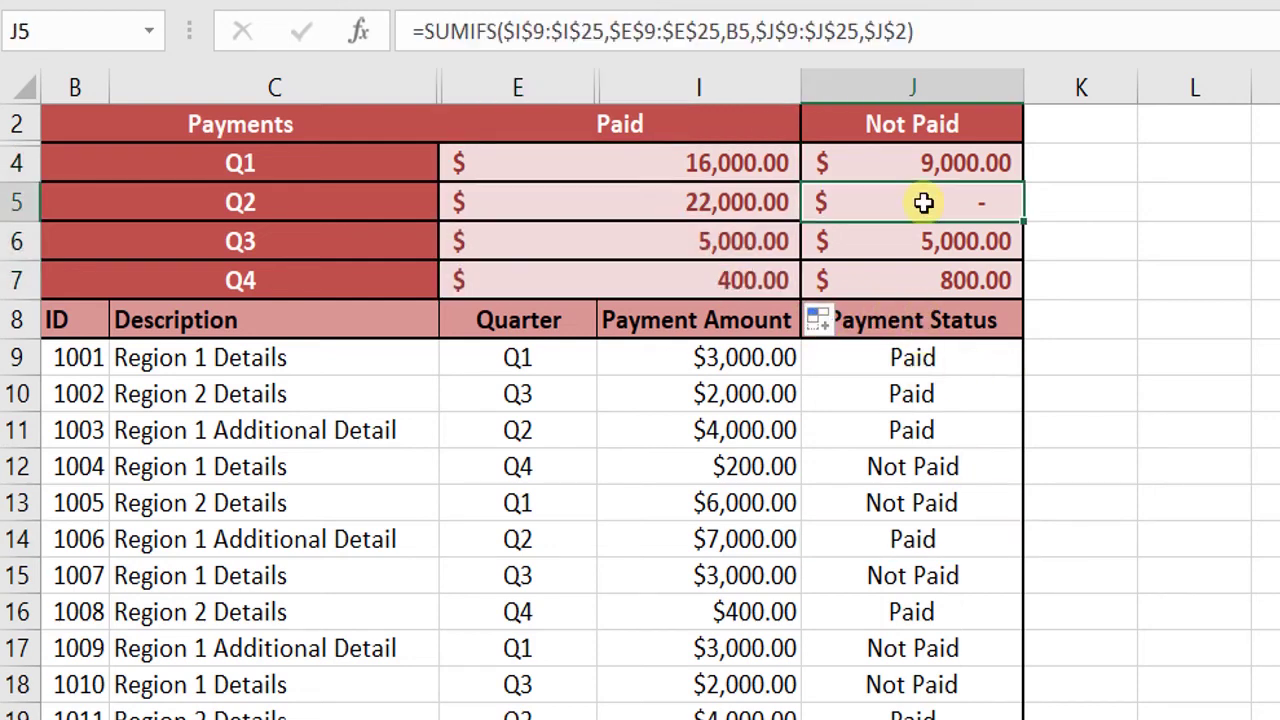
click(766, 156)
click(943, 163)
click(935, 205)
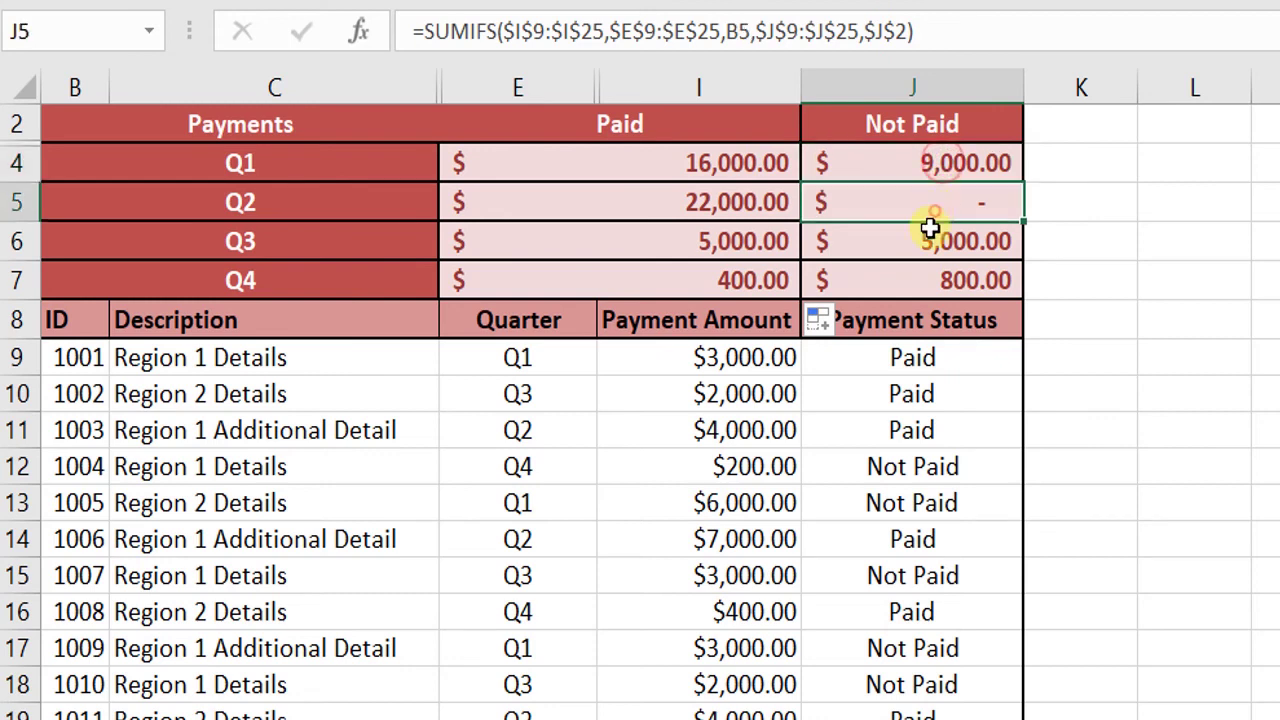
click(913, 268)
click(915, 206)
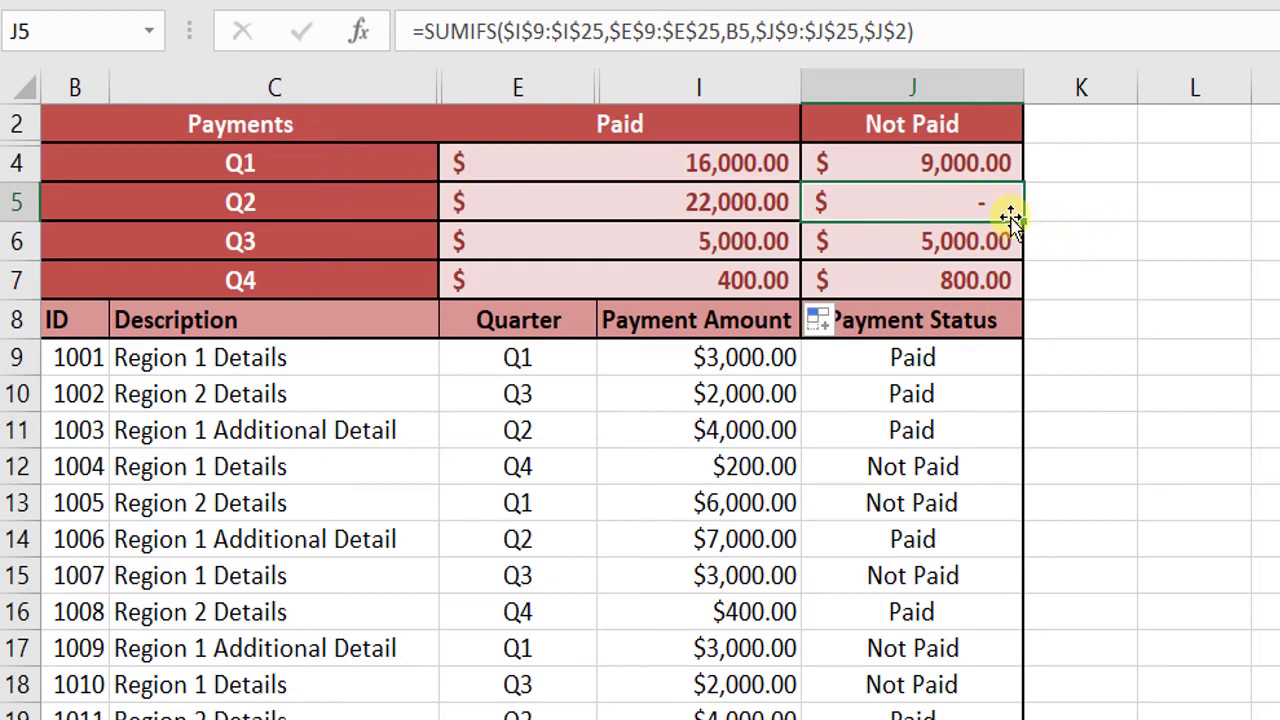
Check the Payment Status entries from J12 to J20 against the quarterly totals.
click(908, 462)
click(913, 502)
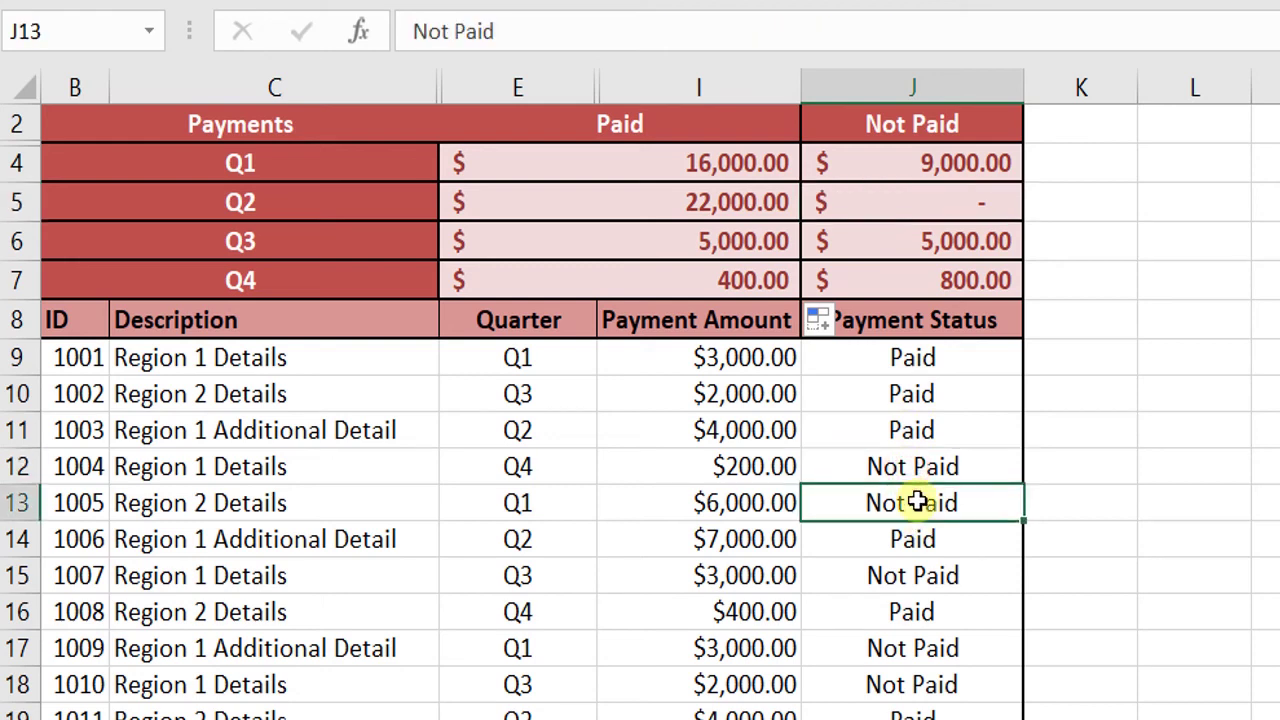
click(925, 578)
click(914, 645)
click(918, 684)
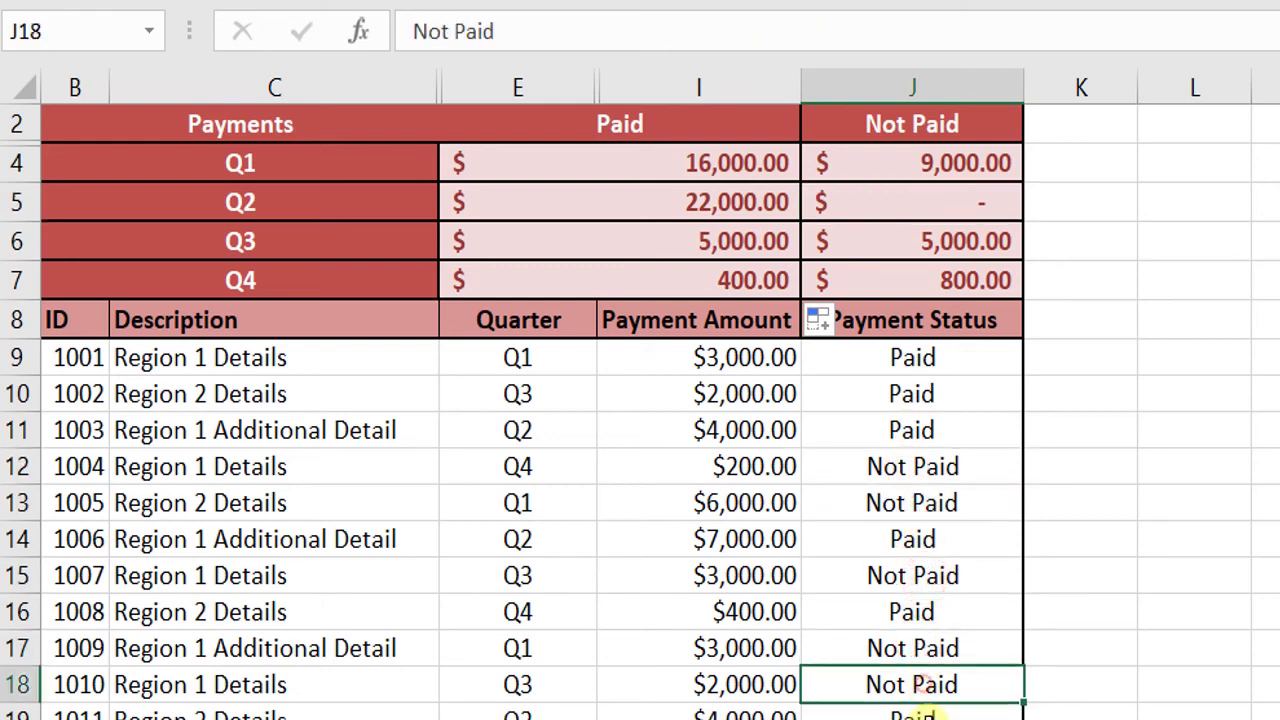
click(918, 719)
key(Down)
key(Down)
key(Down)
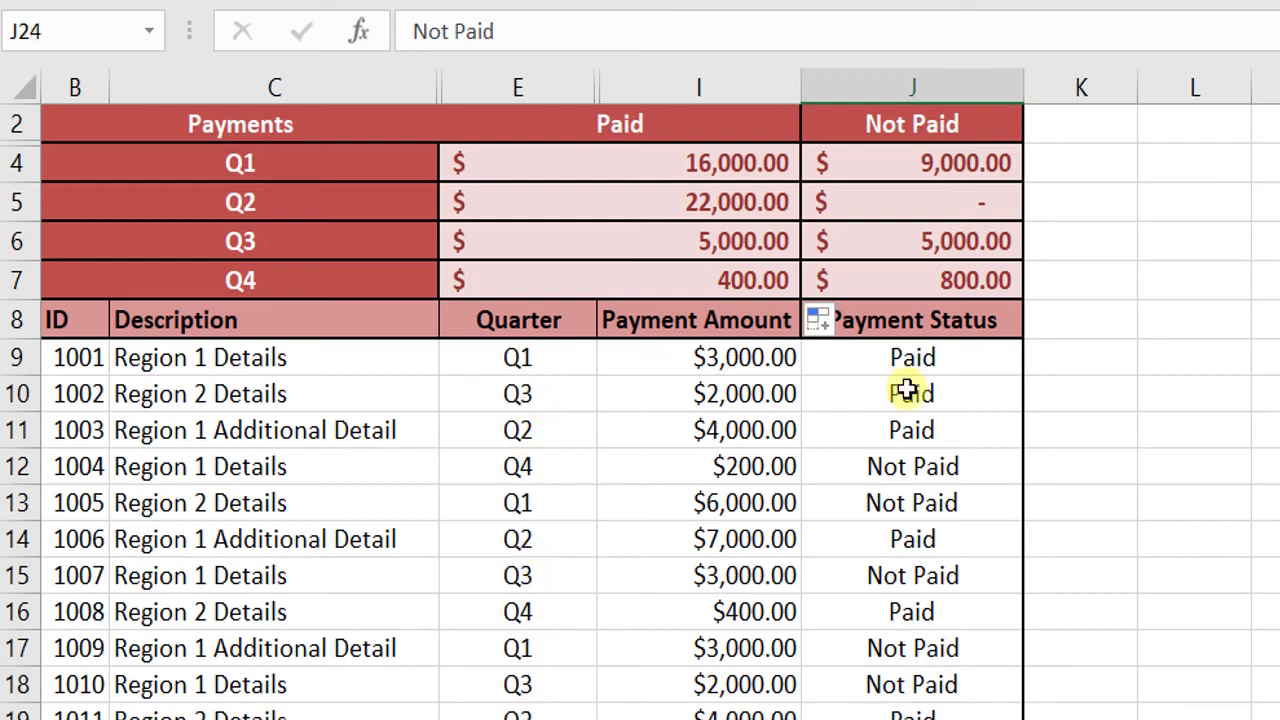
click(1143, 580)
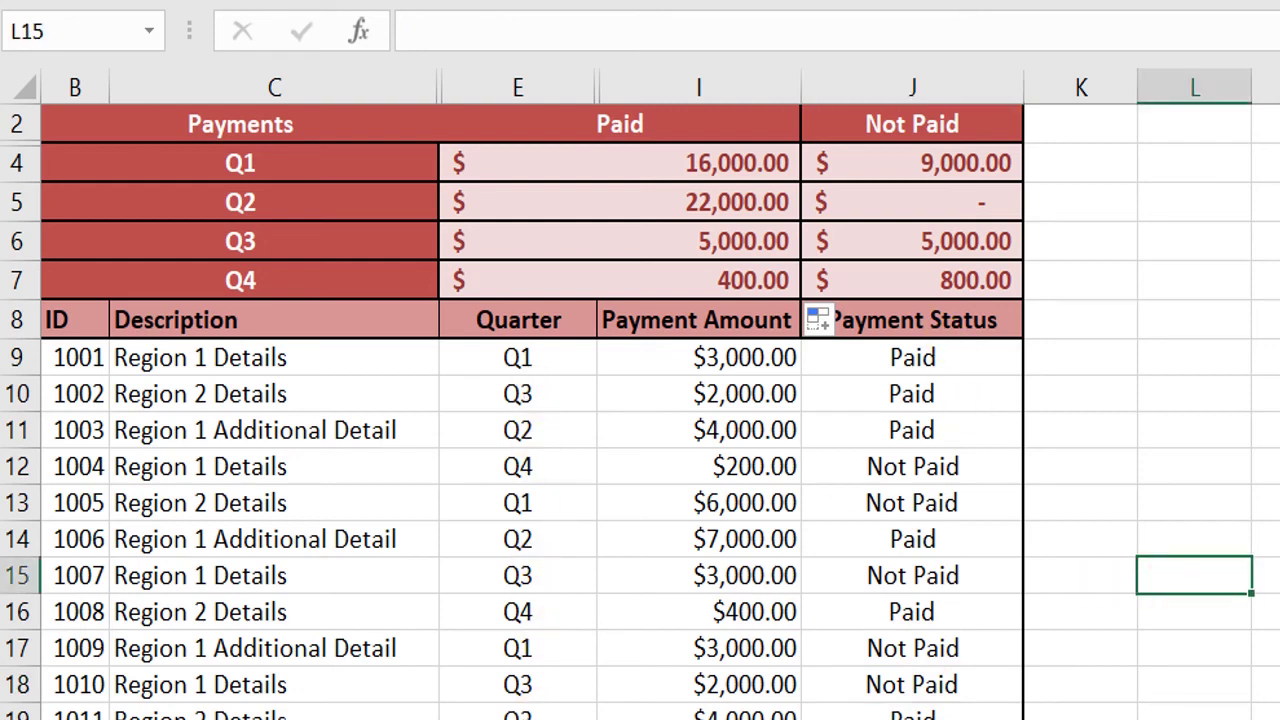
scroll(640, 400, up, 1)
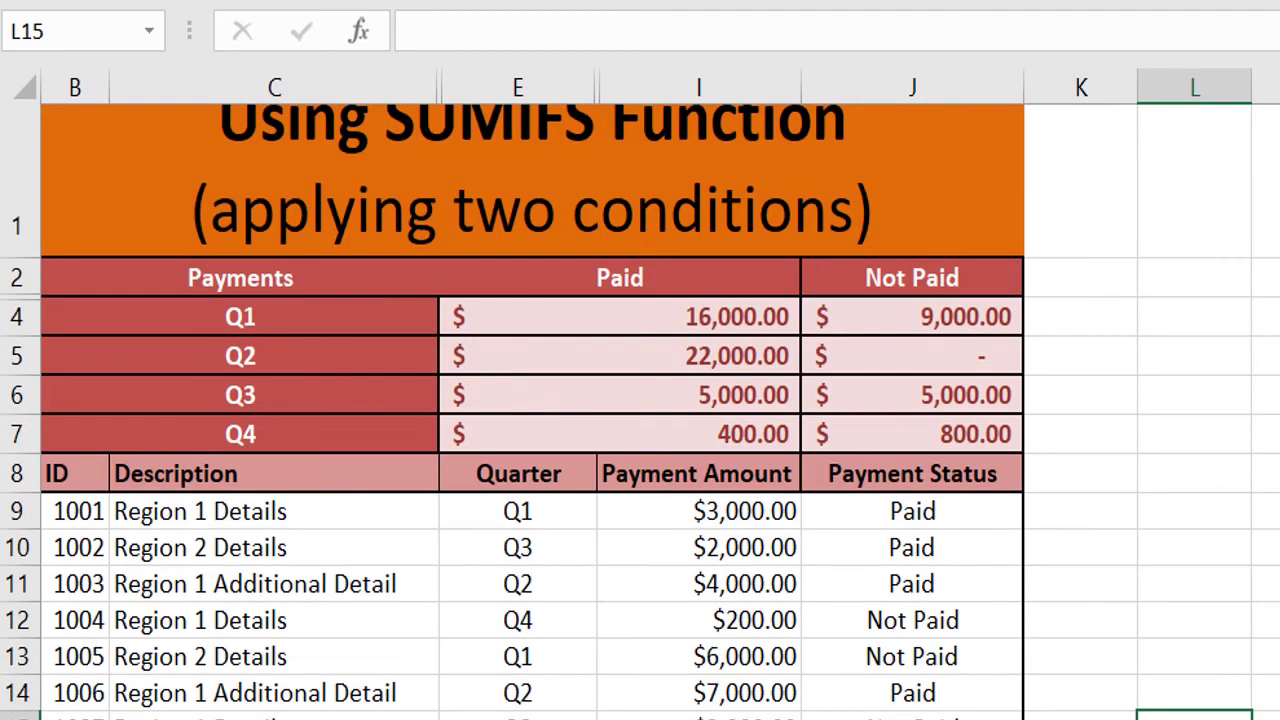
scroll(640, 411, up, 1)
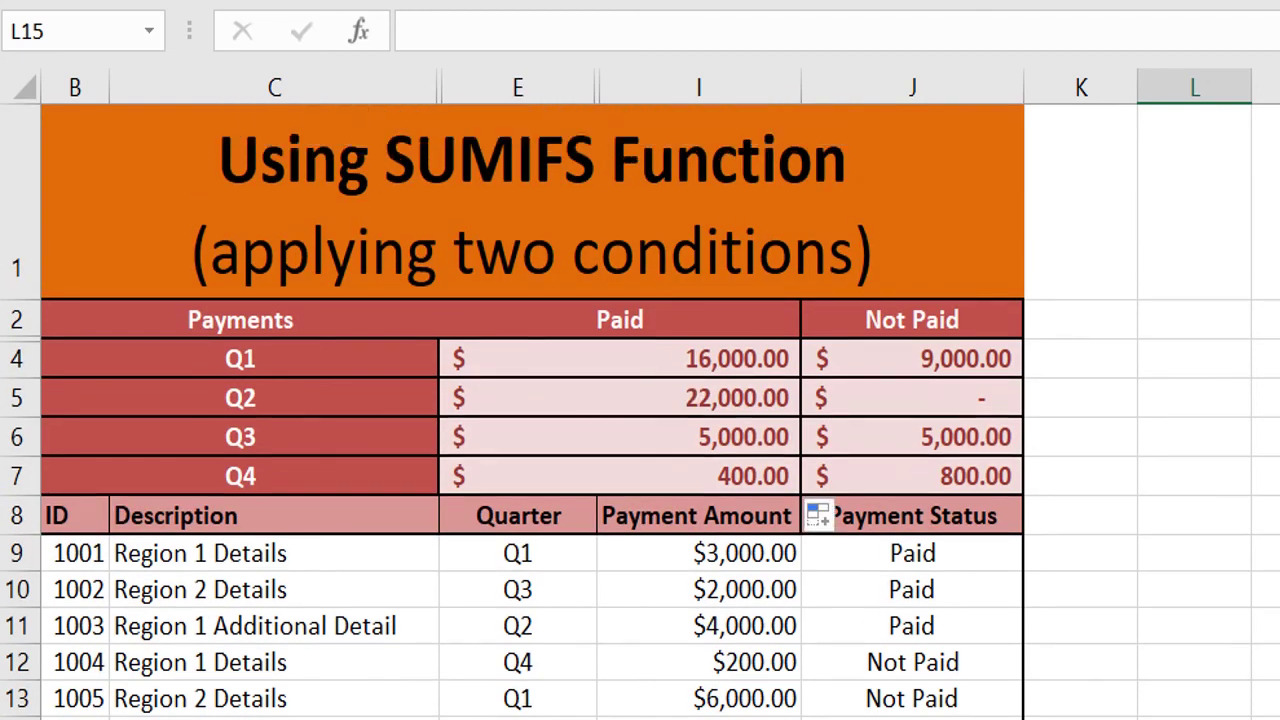
scroll(640, 400, left, 3)
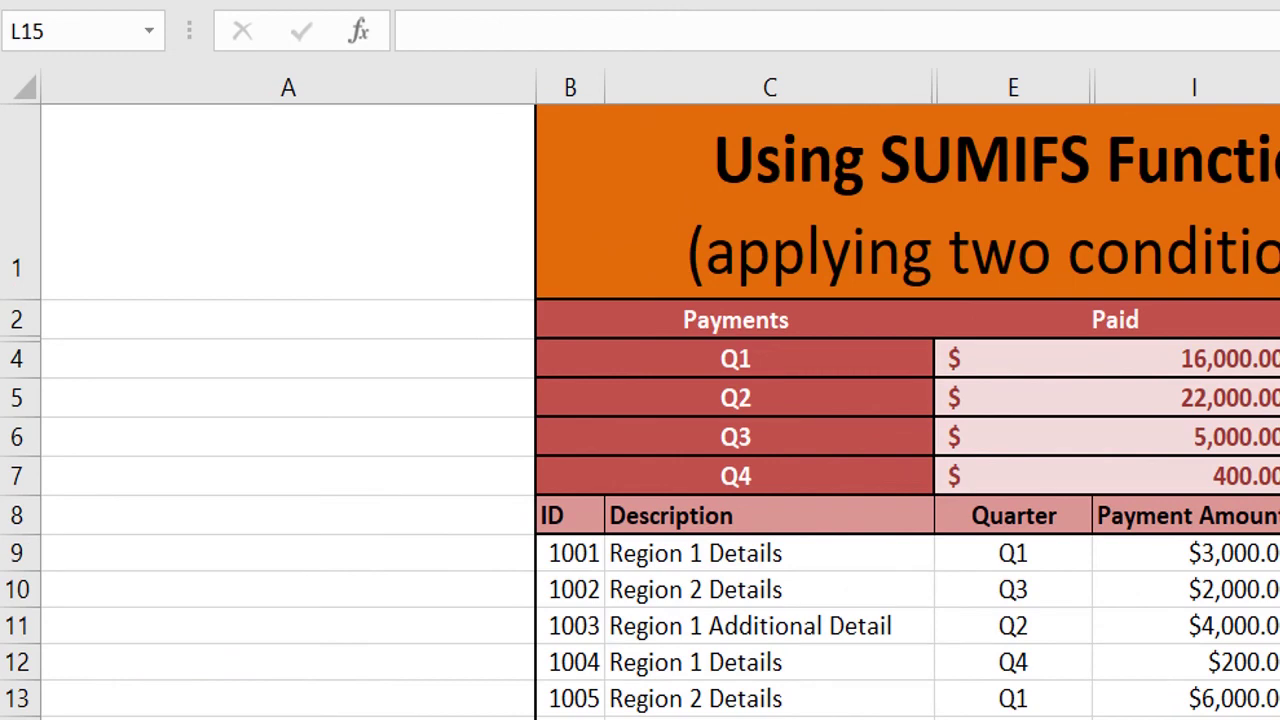
key(Up)
key(Up)
key(Up)
key(Right)
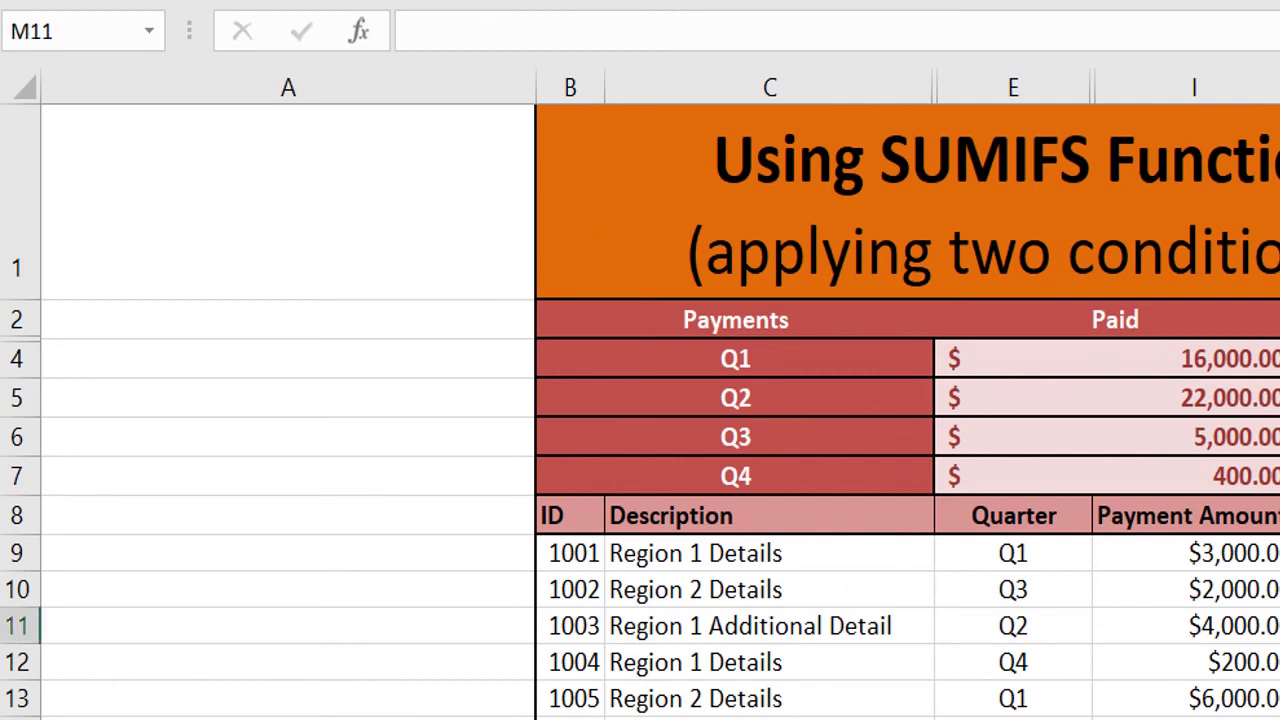